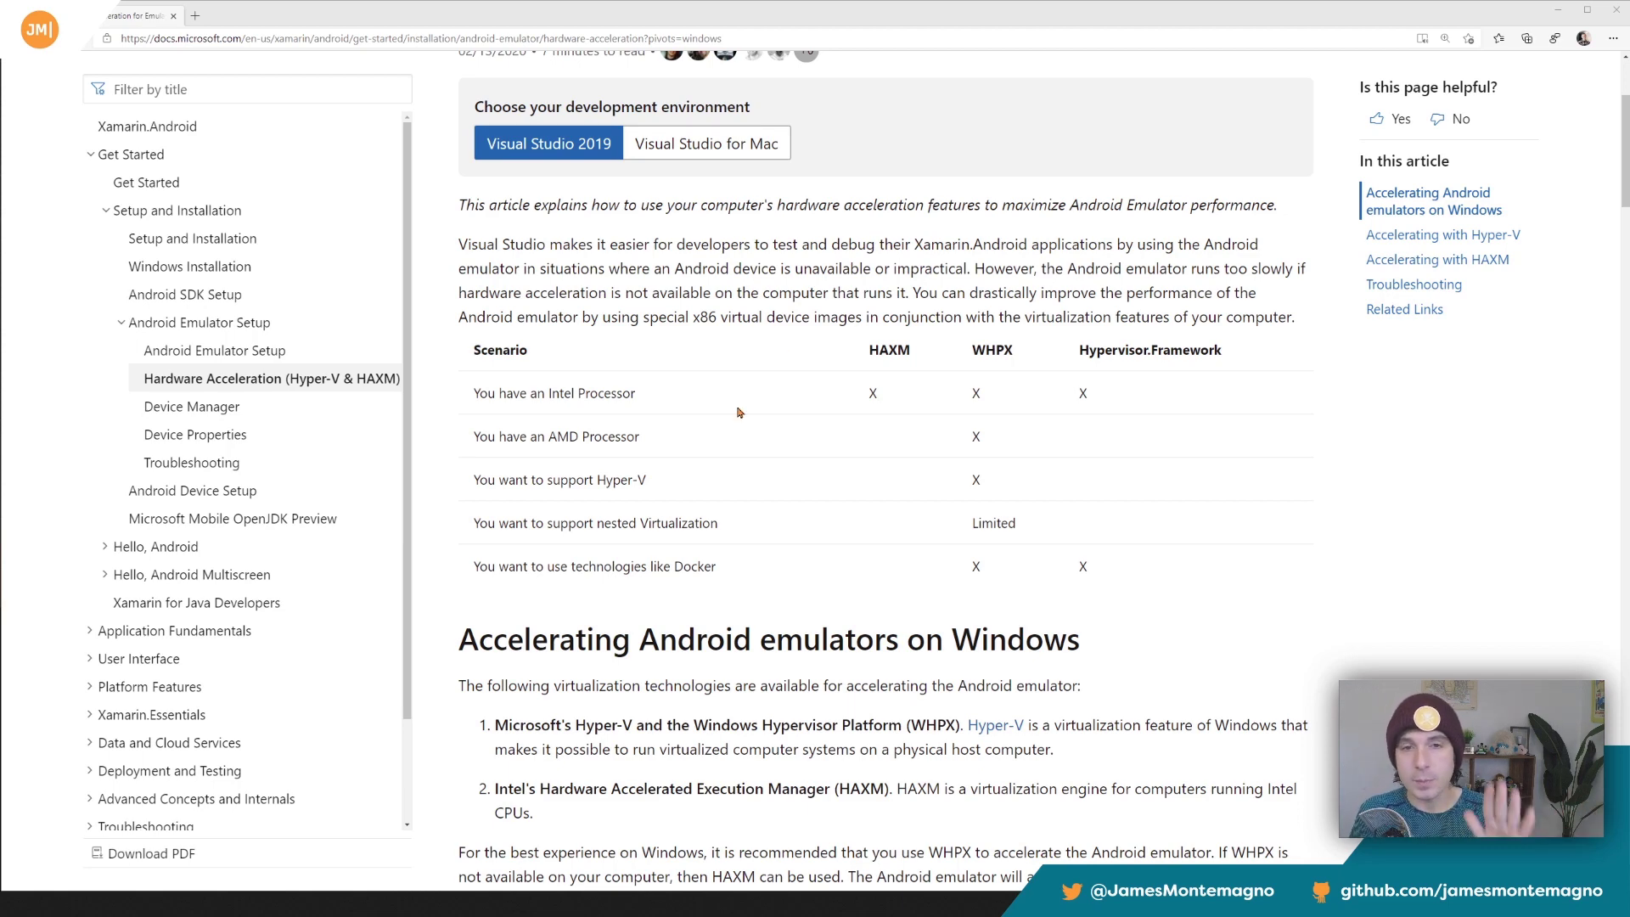
# Read the table of Android emulator hardware acceleration scenarios, and minimize the browser window.
pyautogui.scroll(-1, 738, 412)
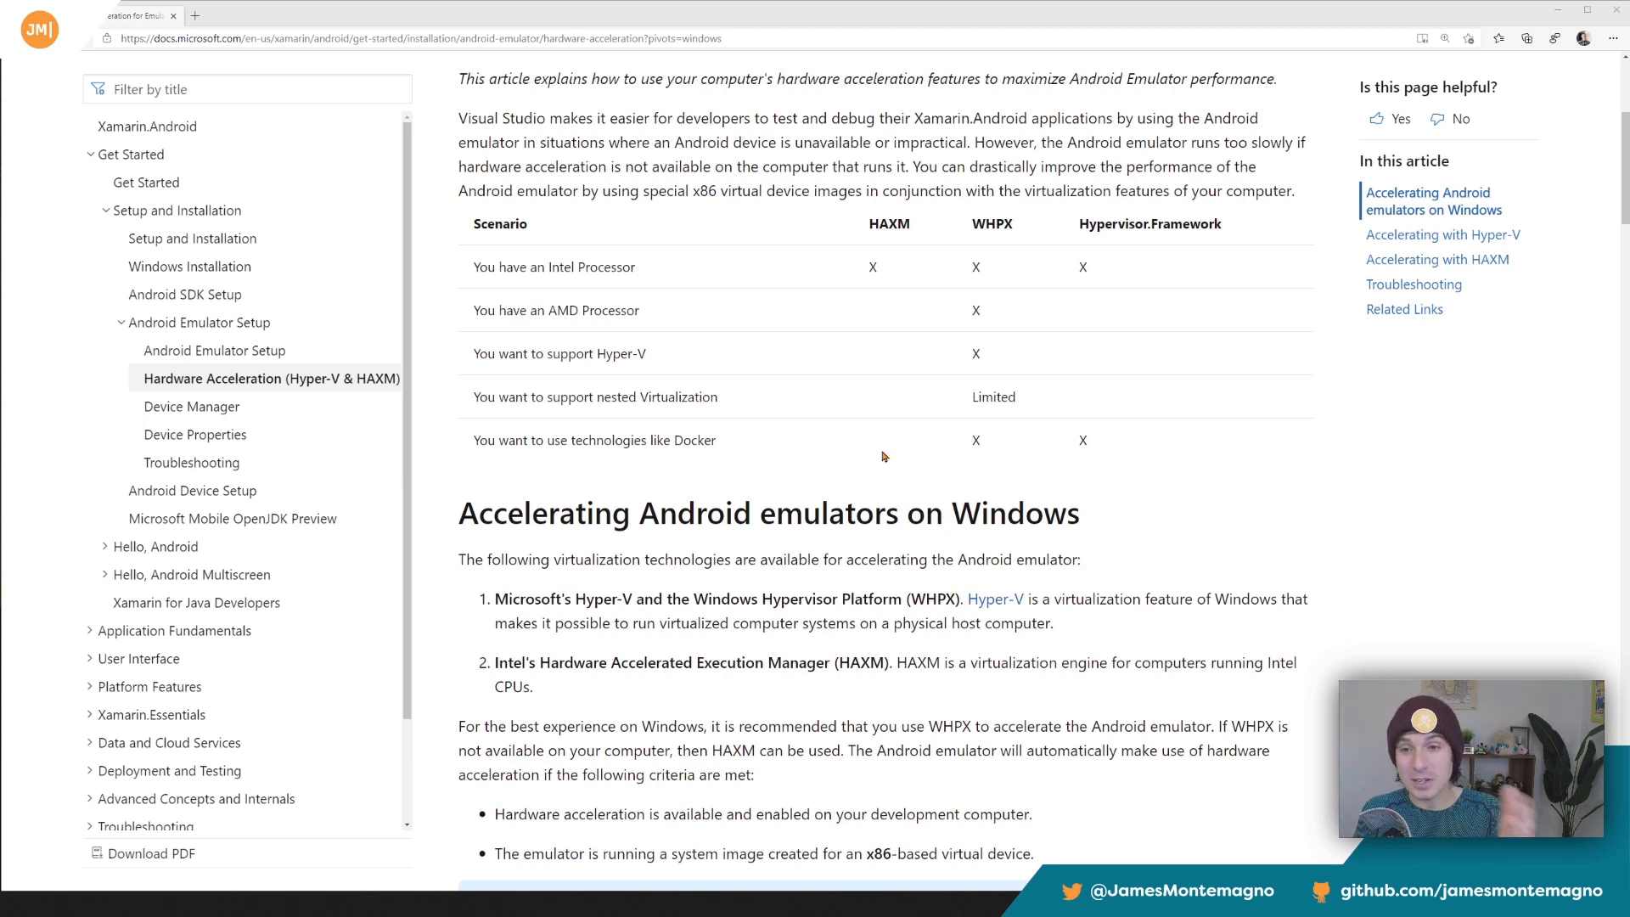
pyautogui.scroll(1, 881, 459)
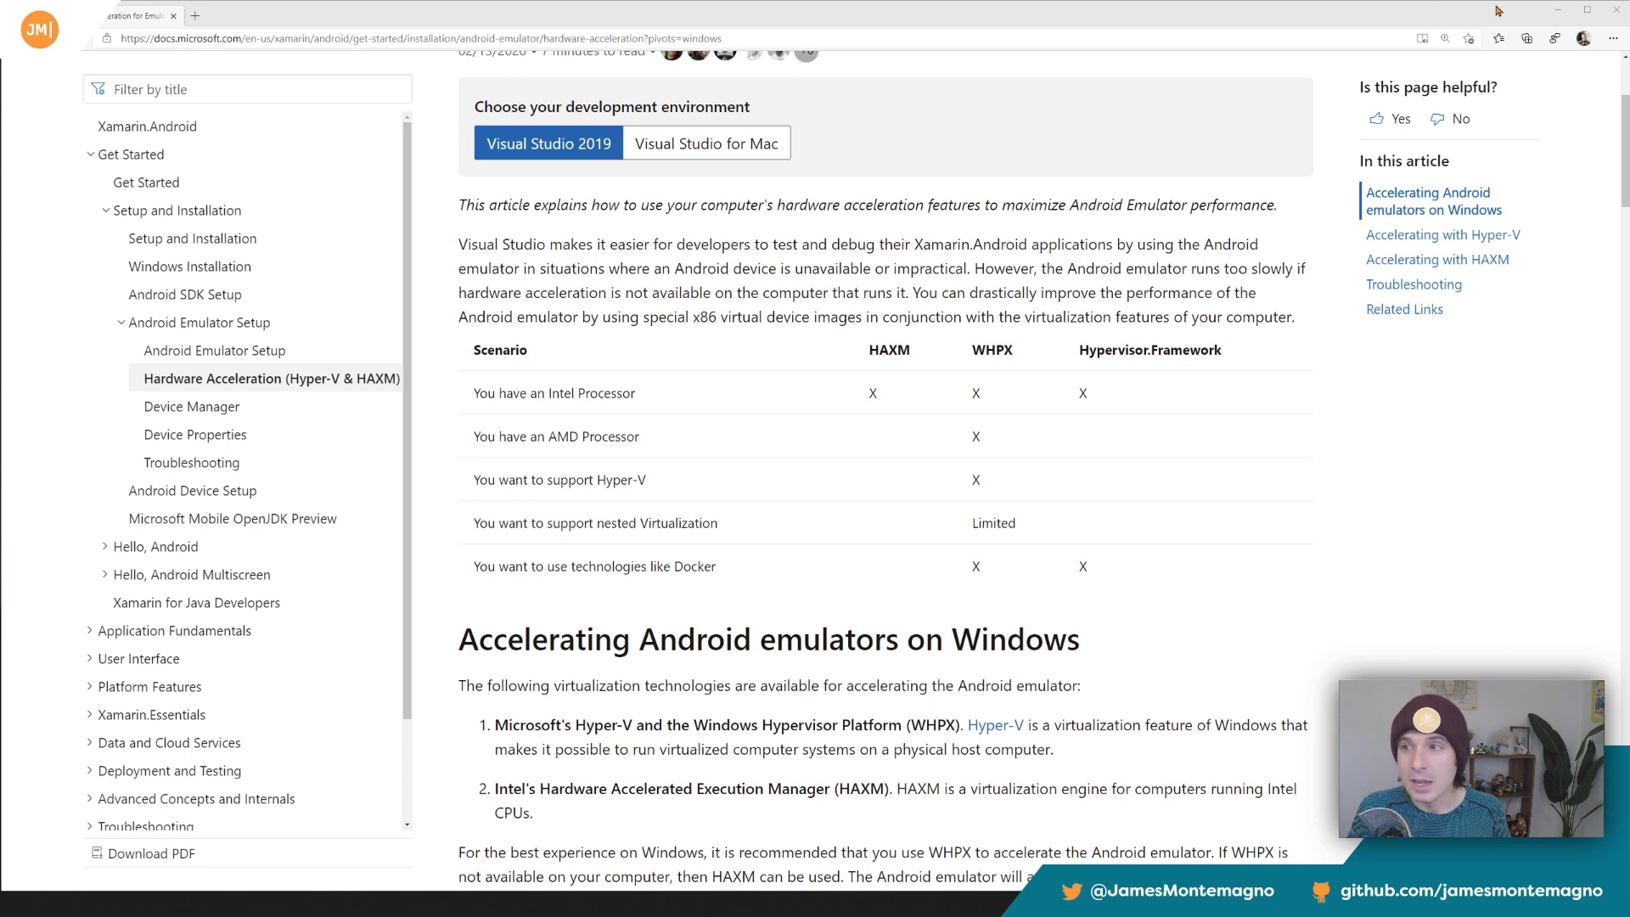
pyautogui.click(1557, 11)
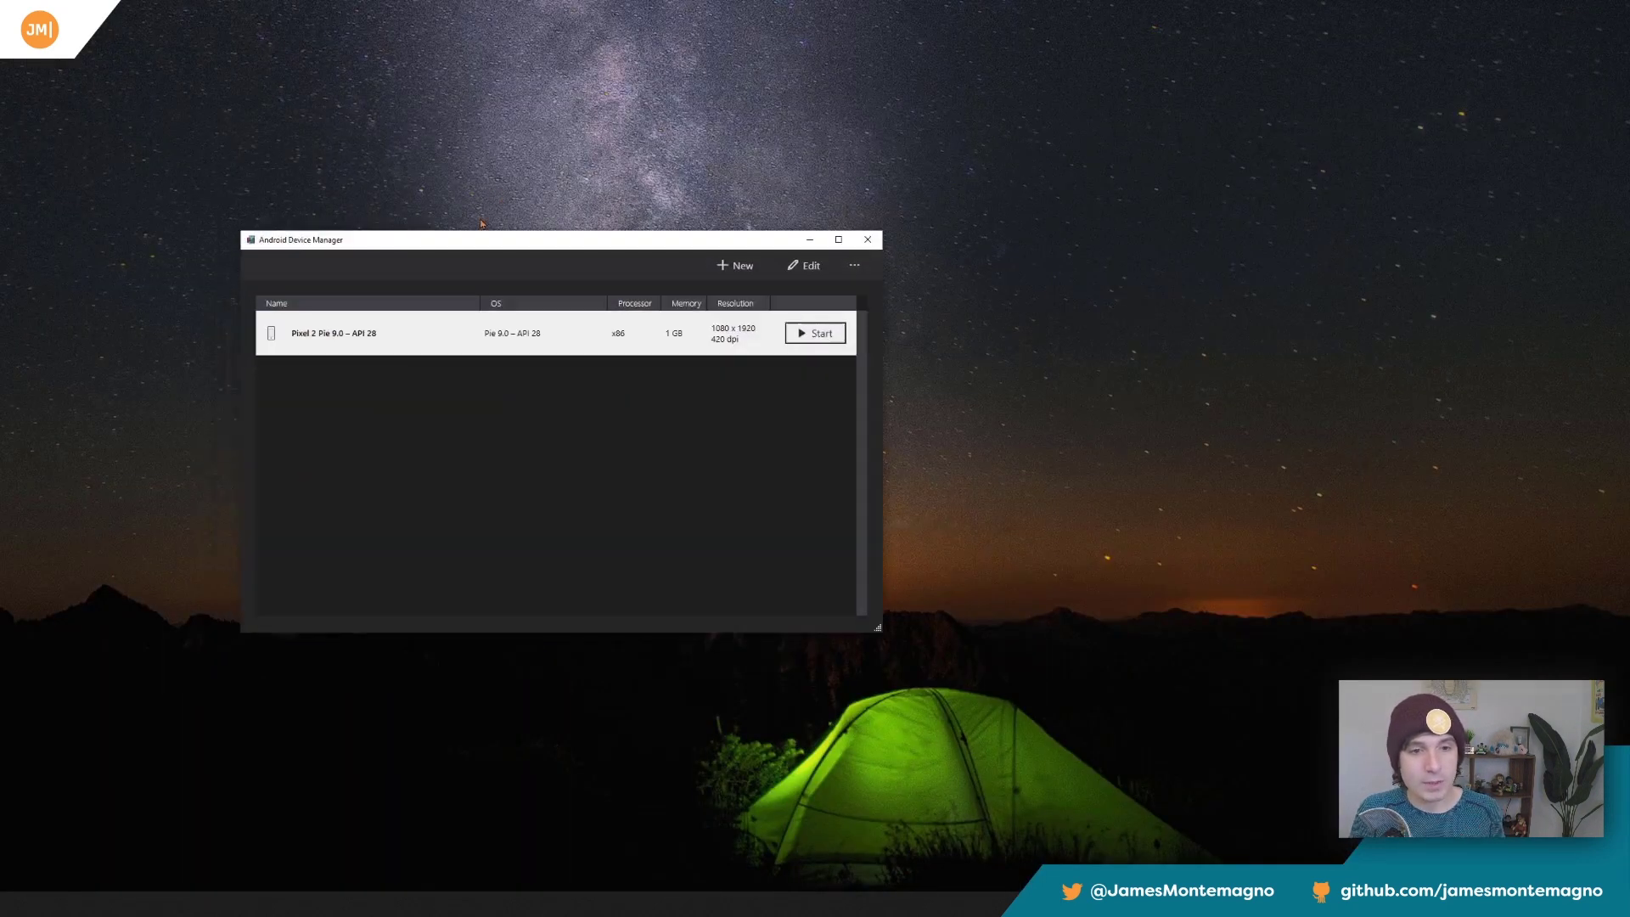
# Review a new virtual device's properties, base device, processor and OS version options, and leave without creating it.
pyautogui.moveTo(478, 247); pyautogui.dragTo(663, 242)
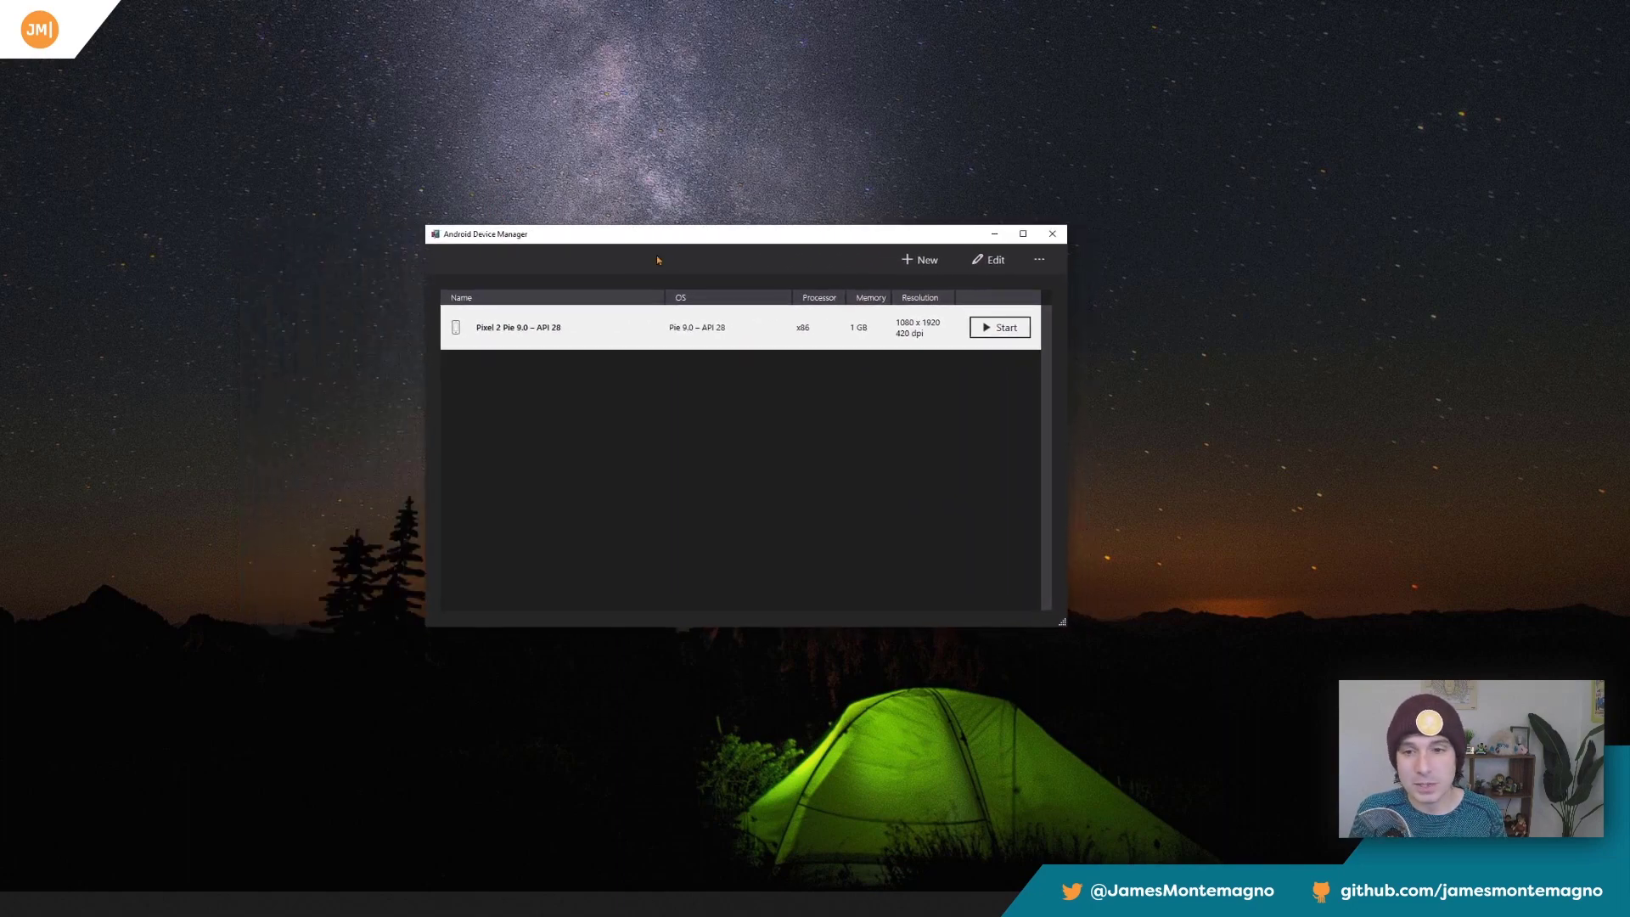
pyautogui.click(921, 260)
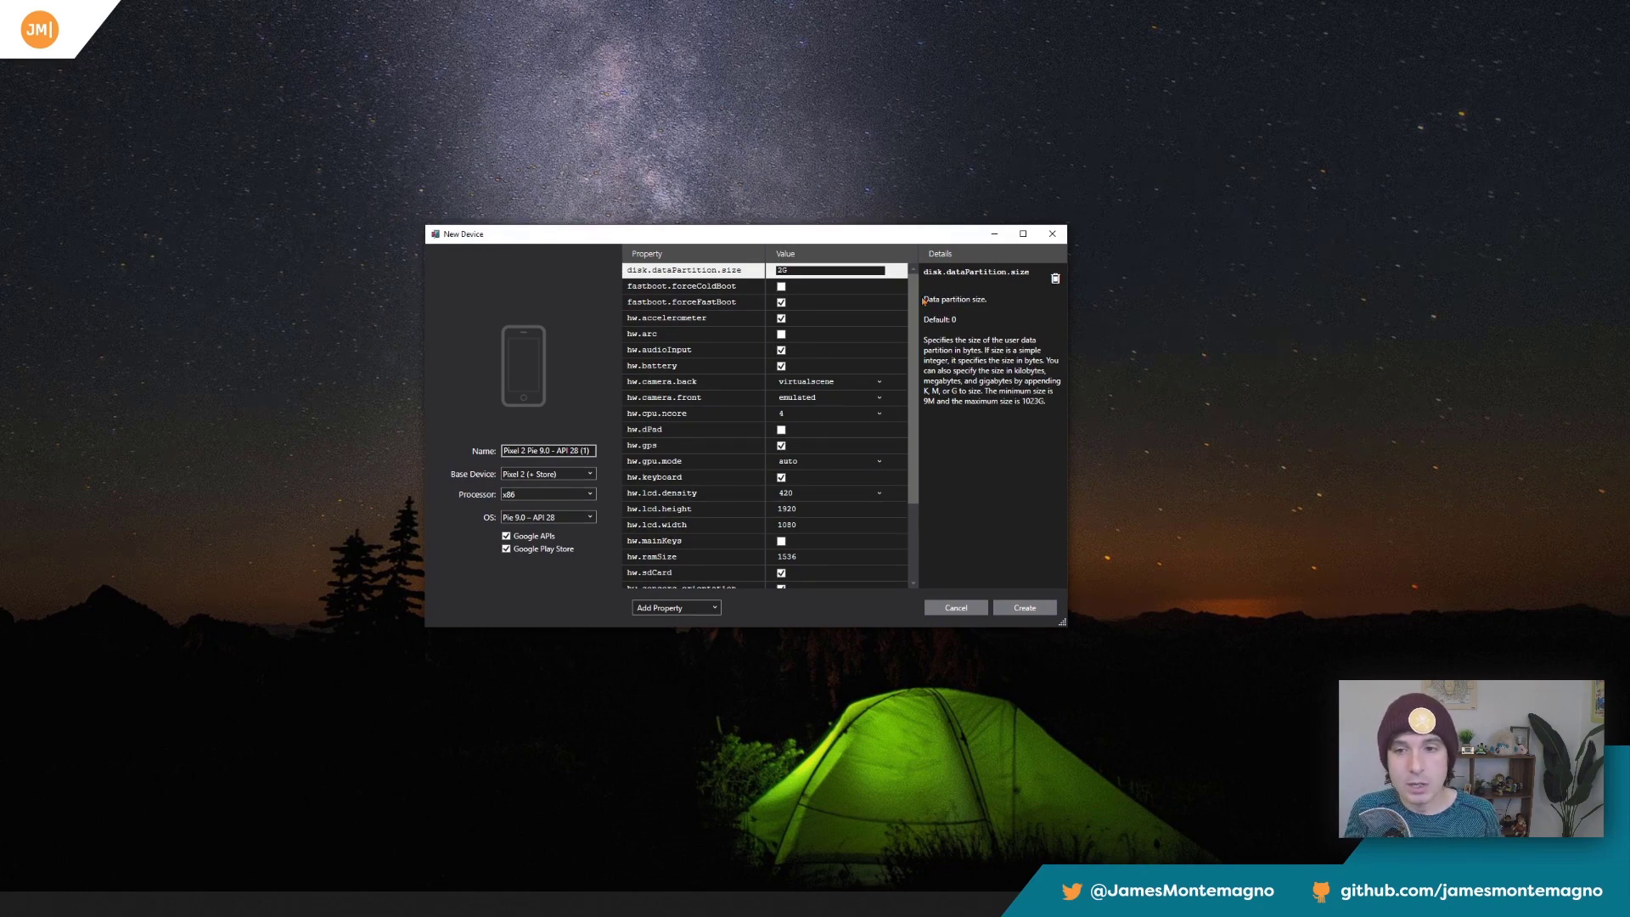
pyautogui.scroll(-3, 915, 304)
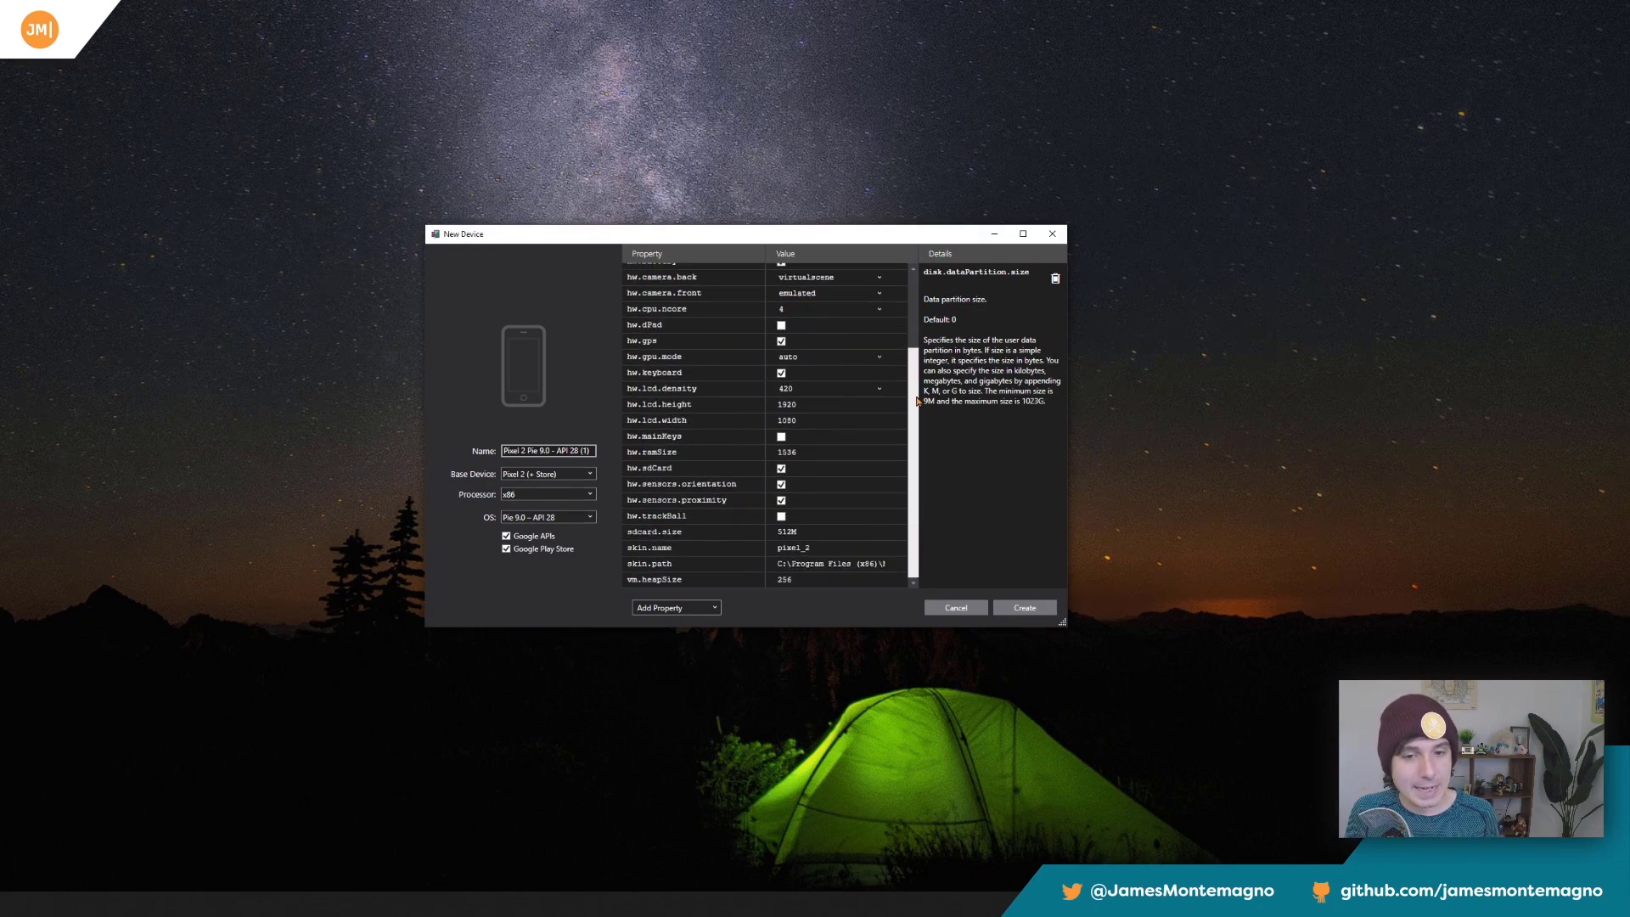
pyautogui.click(559, 473)
pyautogui.click(561, 486)
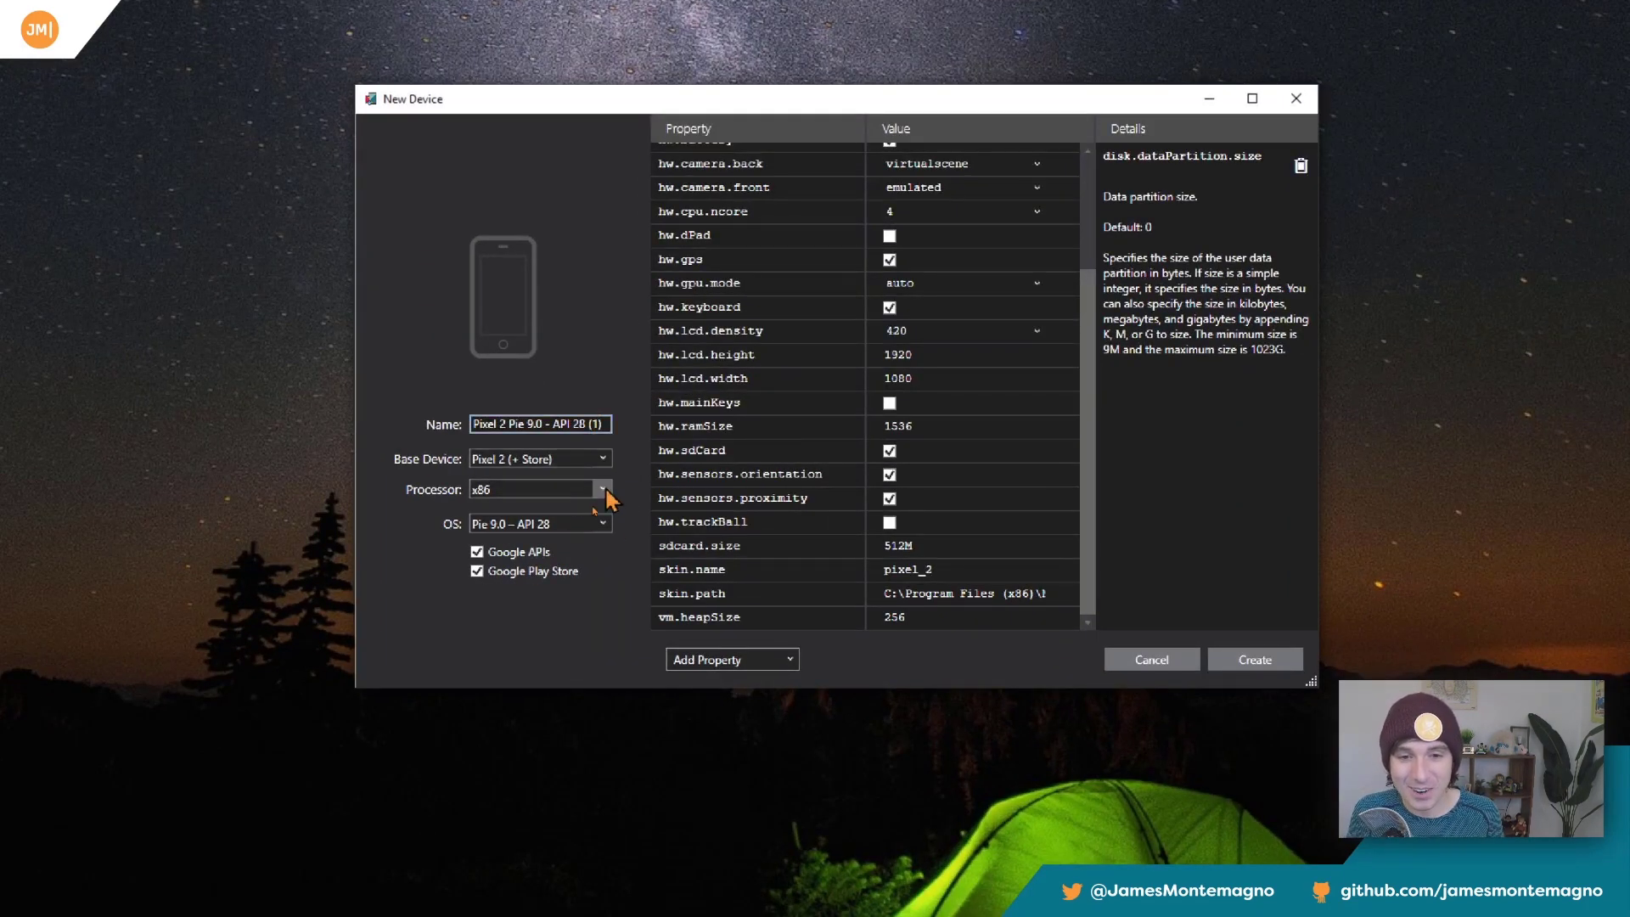
pyautogui.click(601, 524)
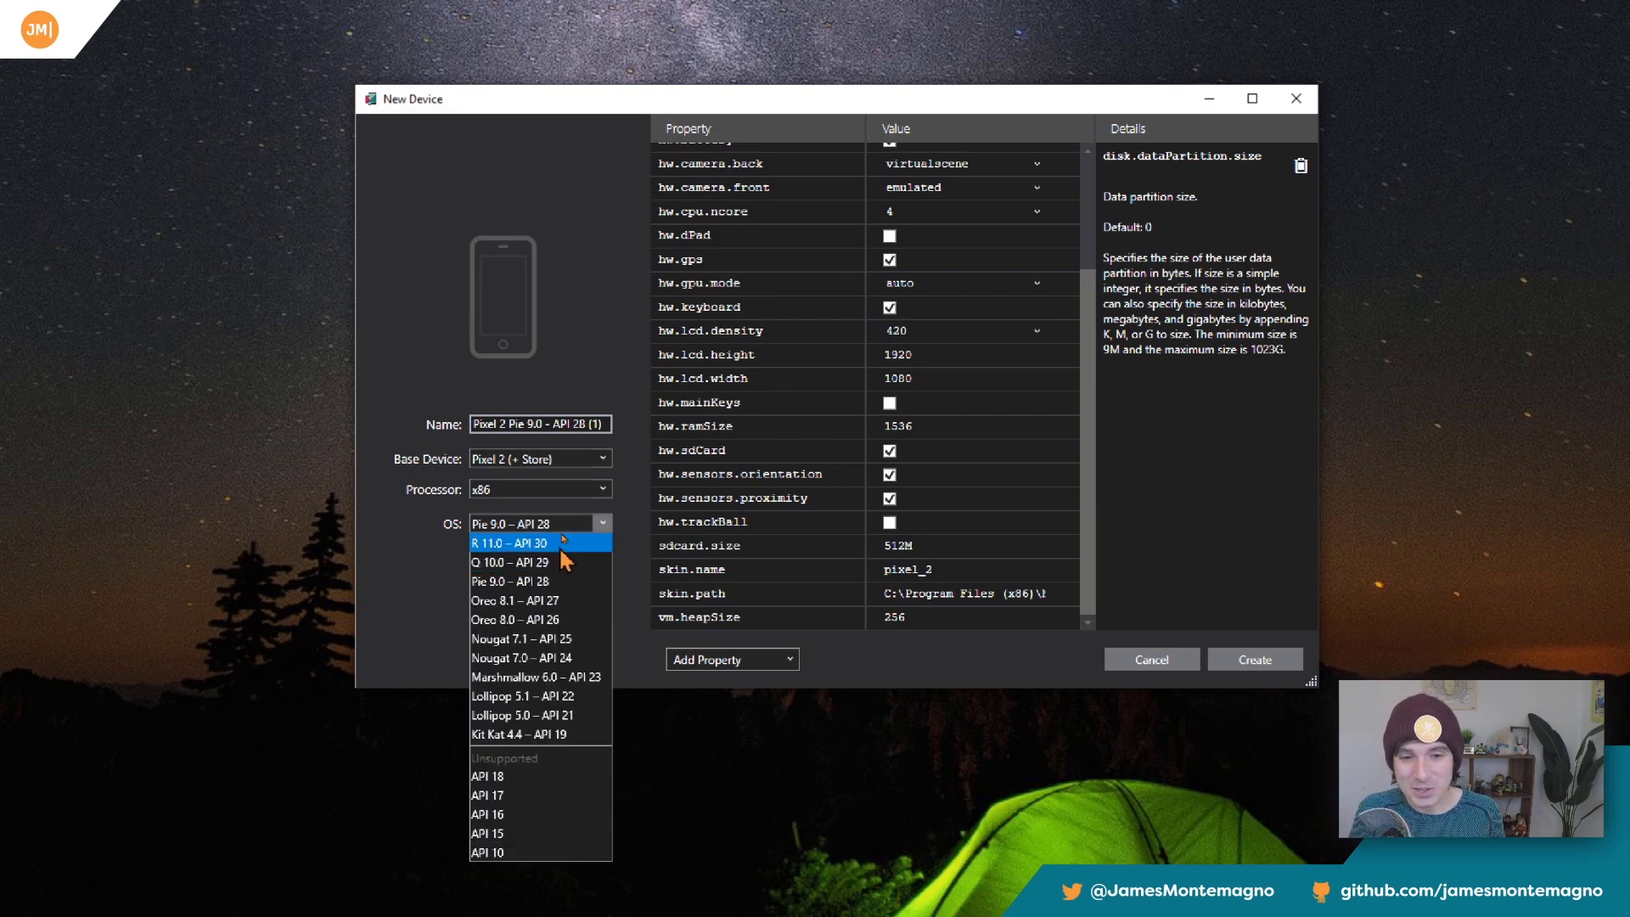
pyautogui.click(410, 554)
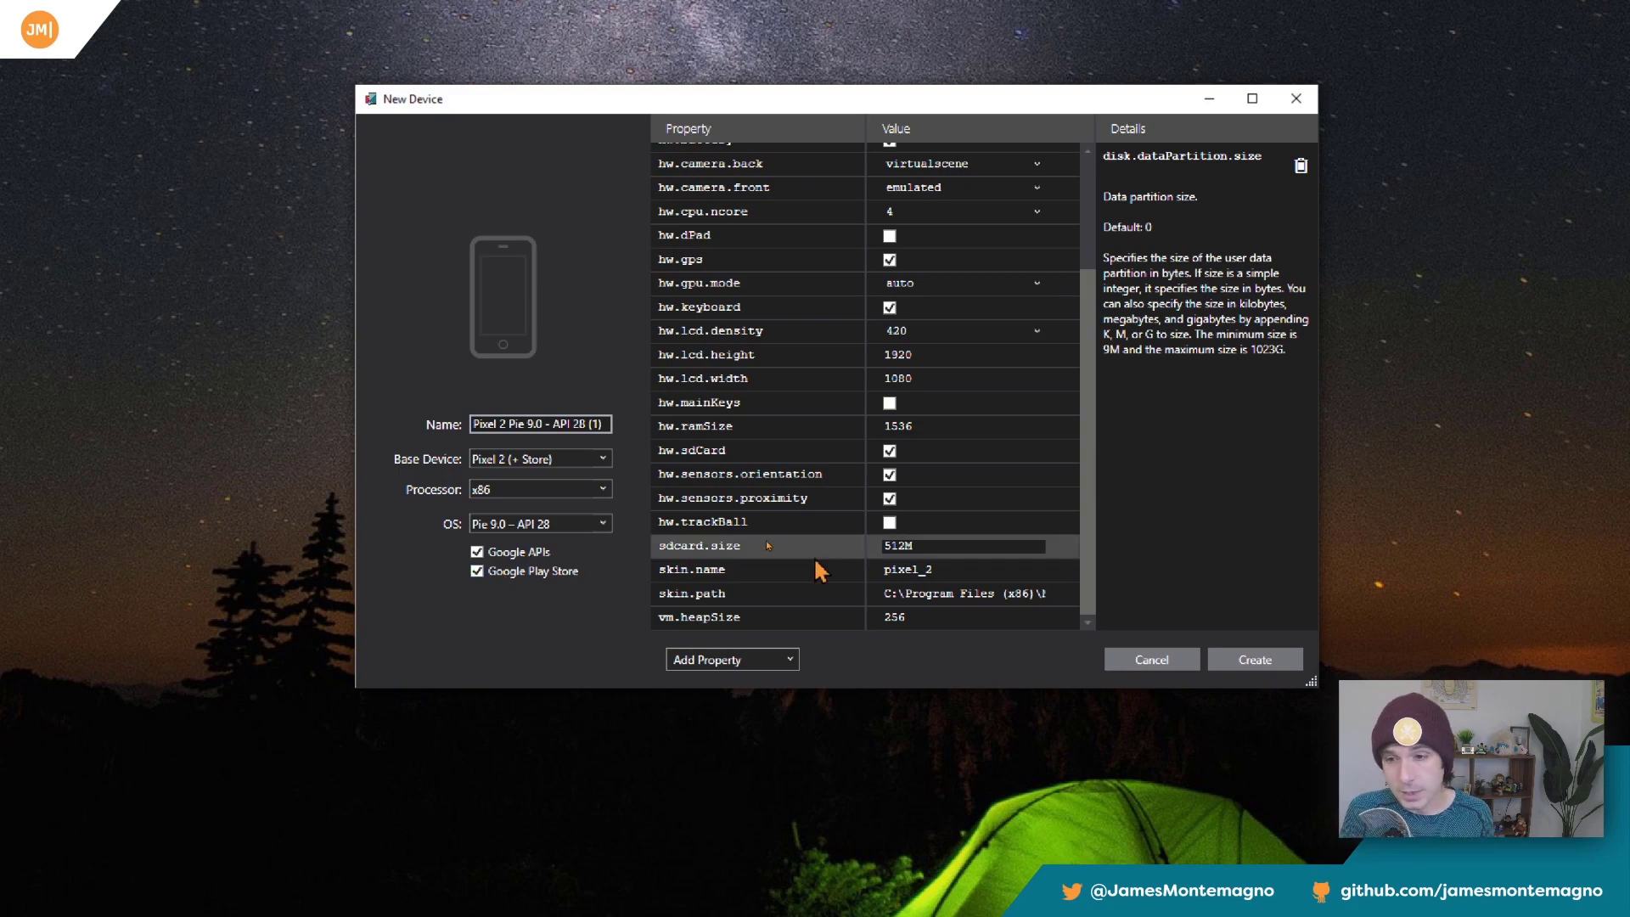
pyautogui.click(1186, 658)
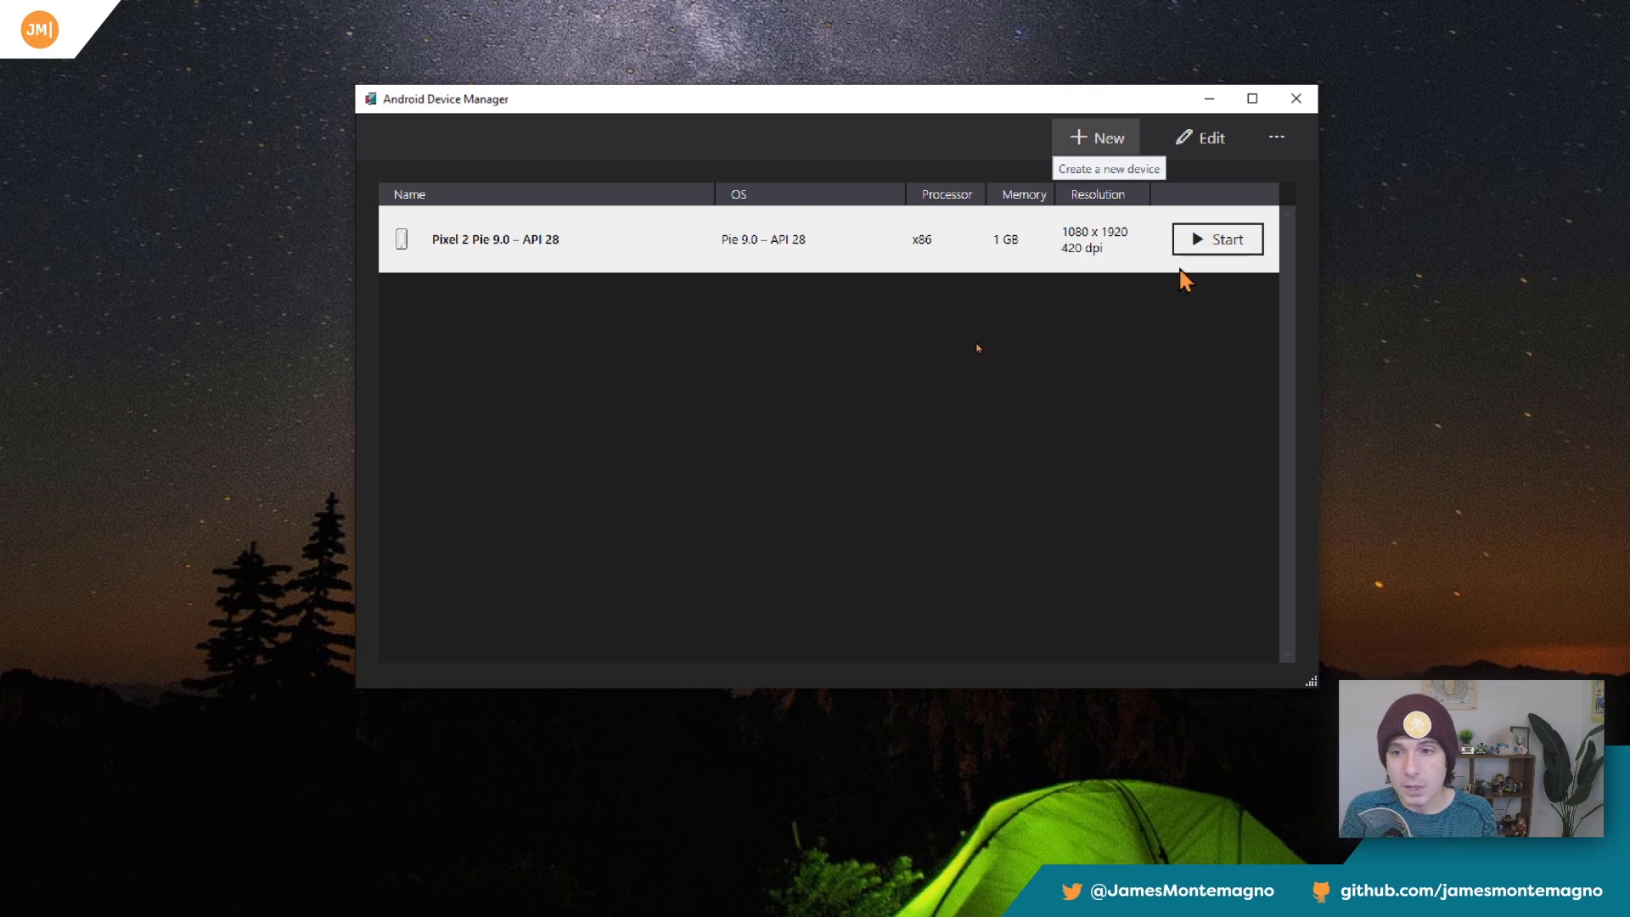
# Start the Pixel 2 Pie 9.0 – API 28 emulator and close its running app from the recent apps overview.
pyautogui.click(1189, 248)
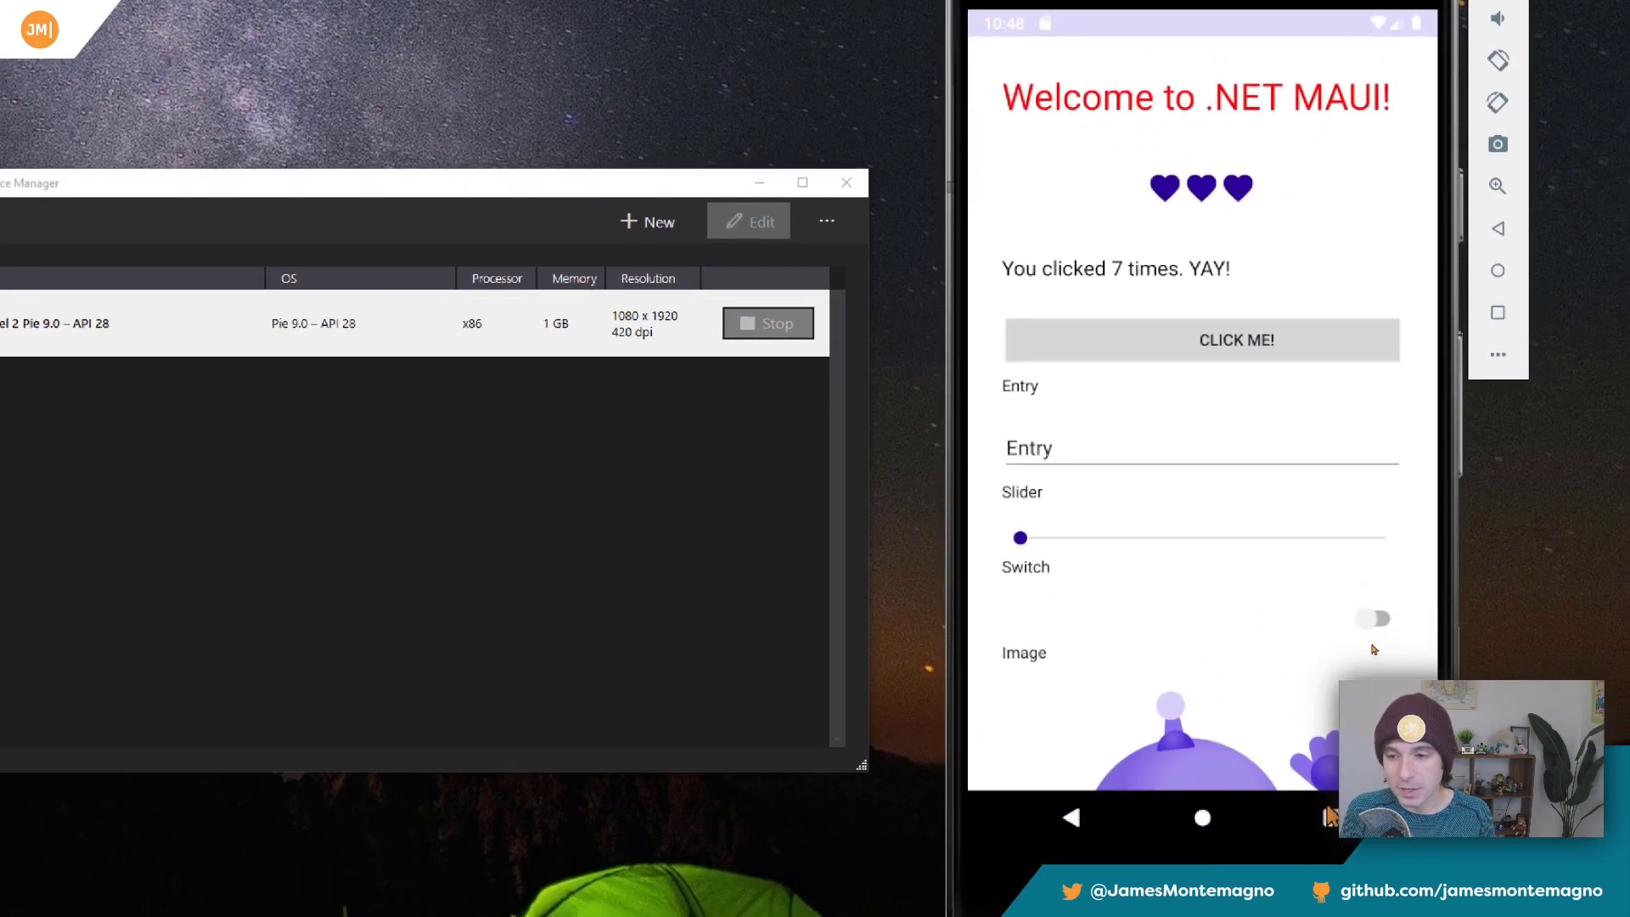
pyautogui.click(1329, 816)
pyautogui.moveTo(1264, 479); pyautogui.dragTo(609, 96)
pyautogui.hotkey('ctrl', '4')
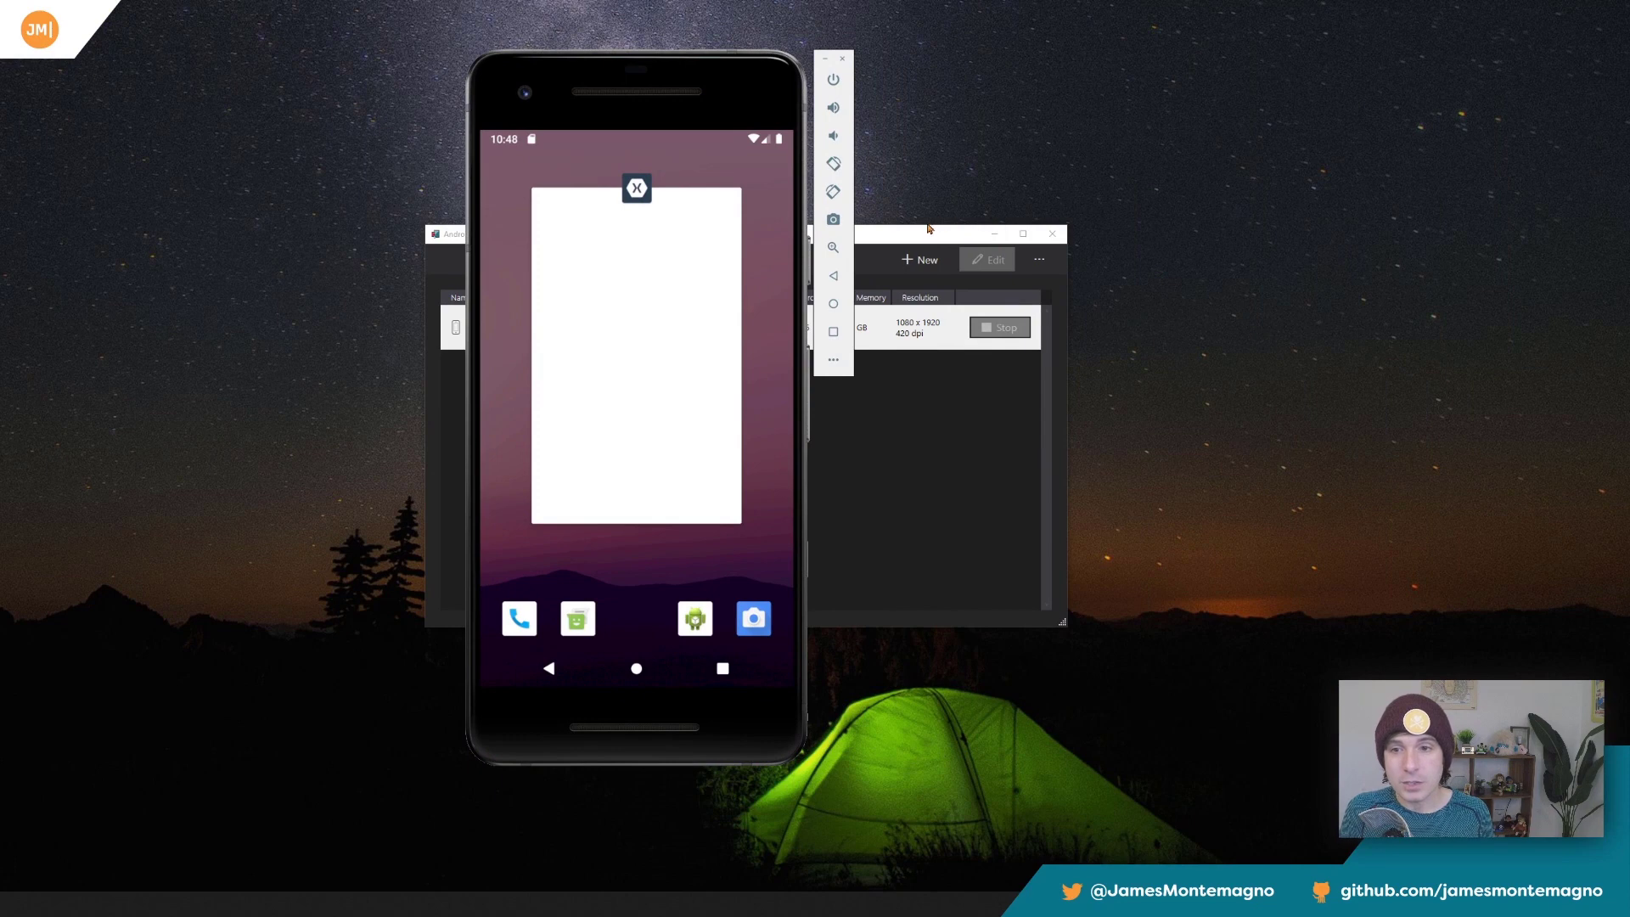
pyautogui.moveTo(644, 425); pyautogui.dragTo(646, 195)
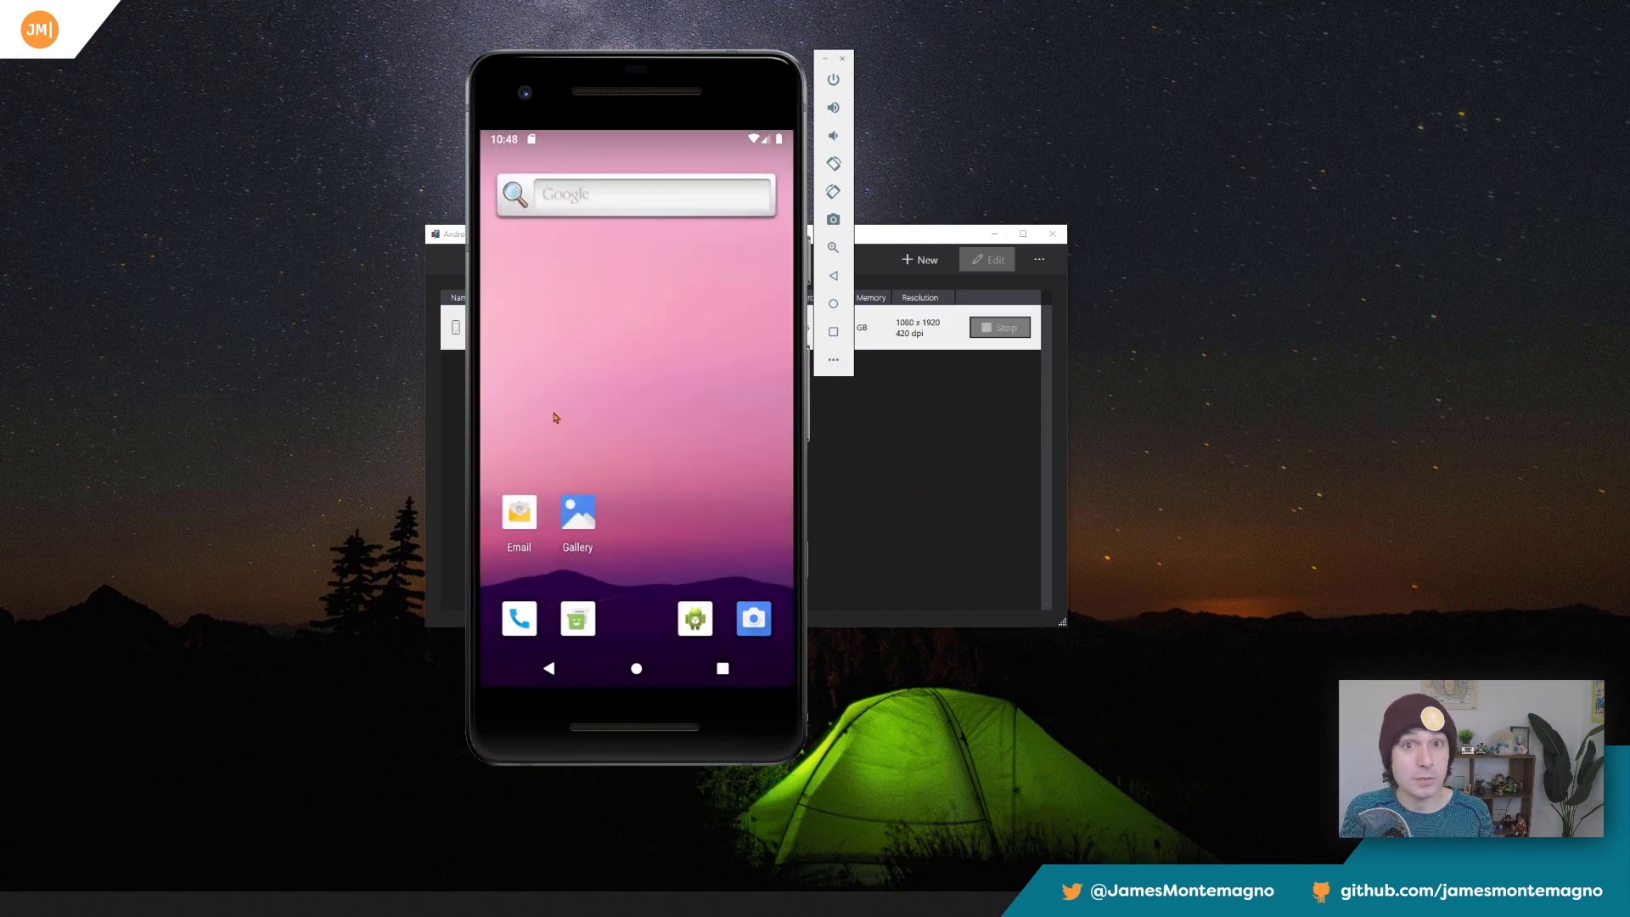
# Test the emulator's always-on-top behaviour over Device Manager and the browser docs, and minimize both of those windows.
pyautogui.click(890, 430)
pyautogui.moveTo(669, 108); pyautogui.dragTo(256, 101)
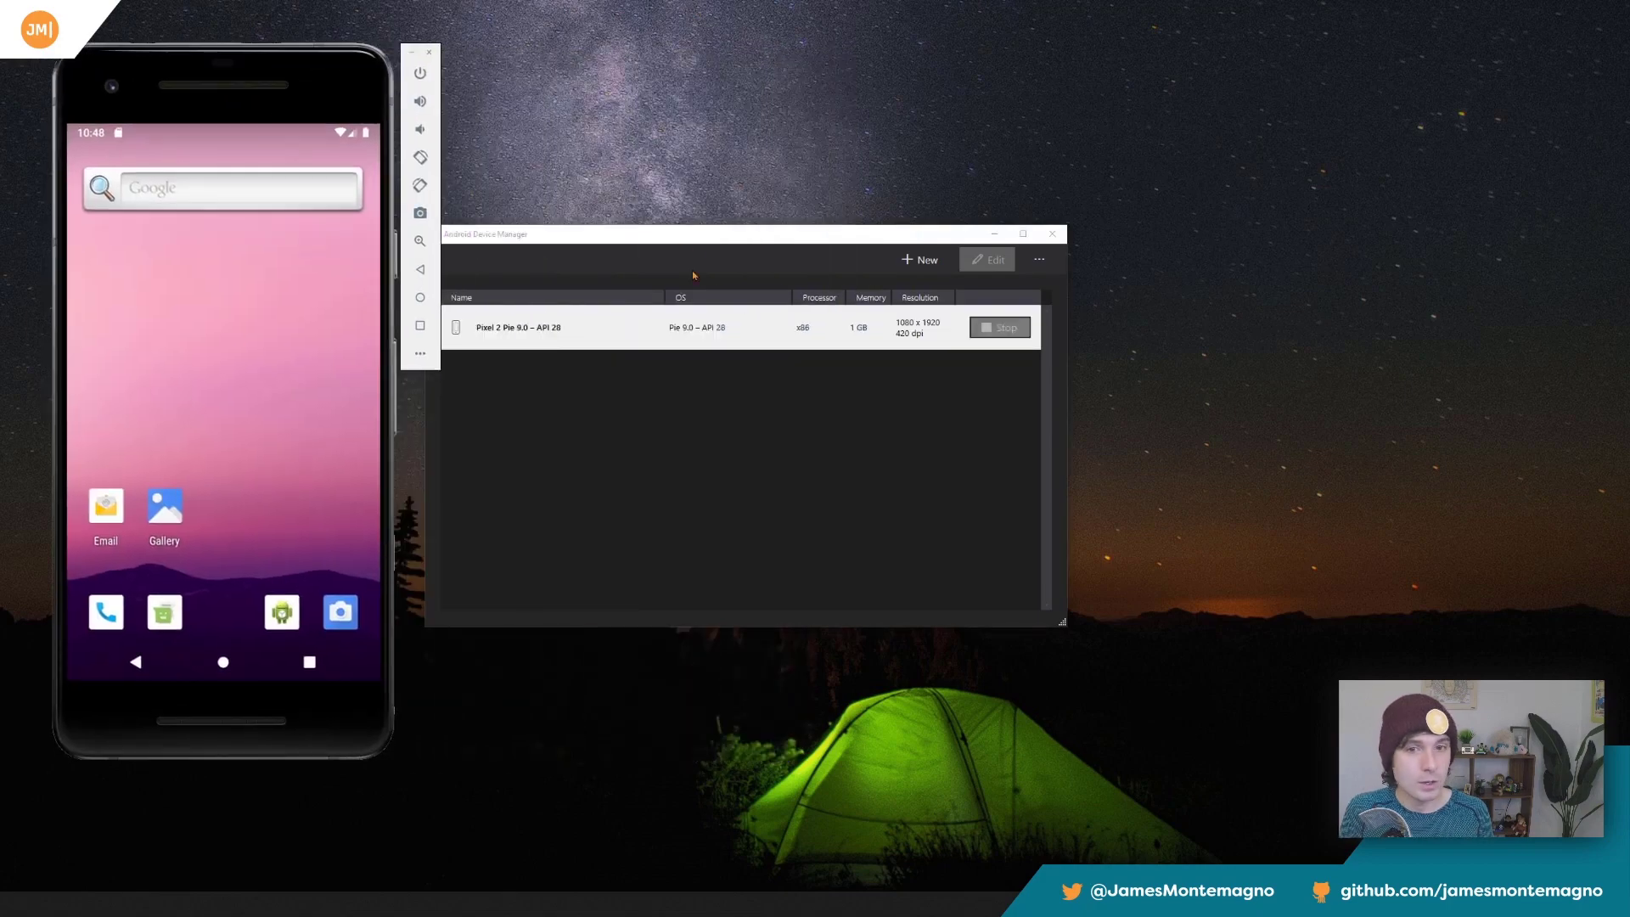
pyautogui.hotkey('alt', 'Tab')
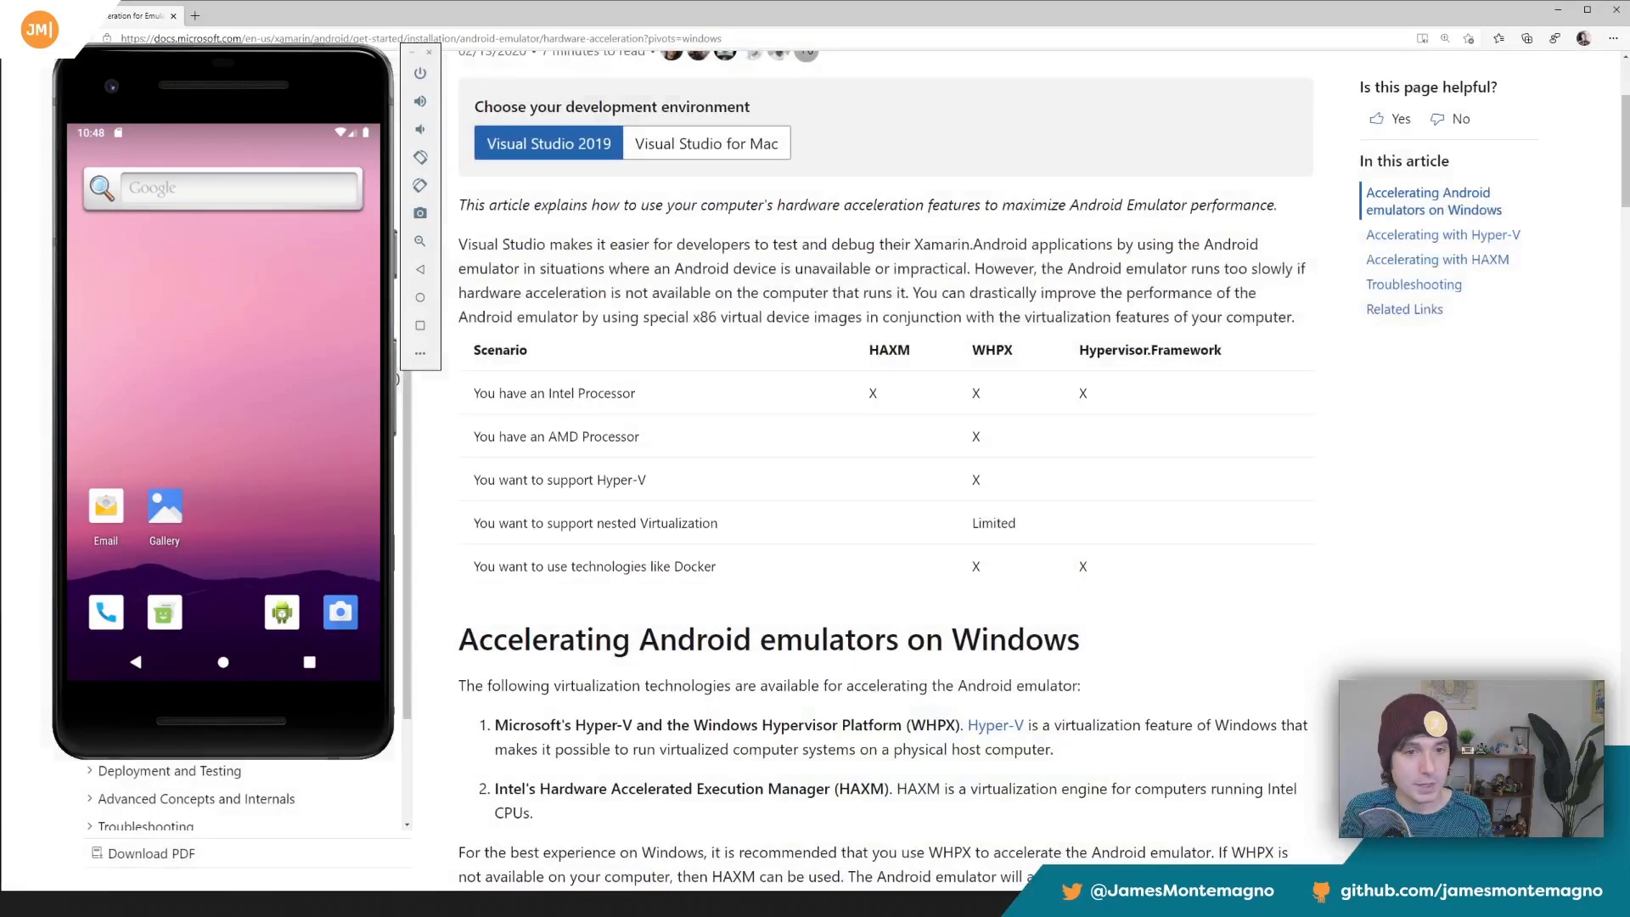
pyautogui.moveTo(295, 82); pyautogui.dragTo(807, 157)
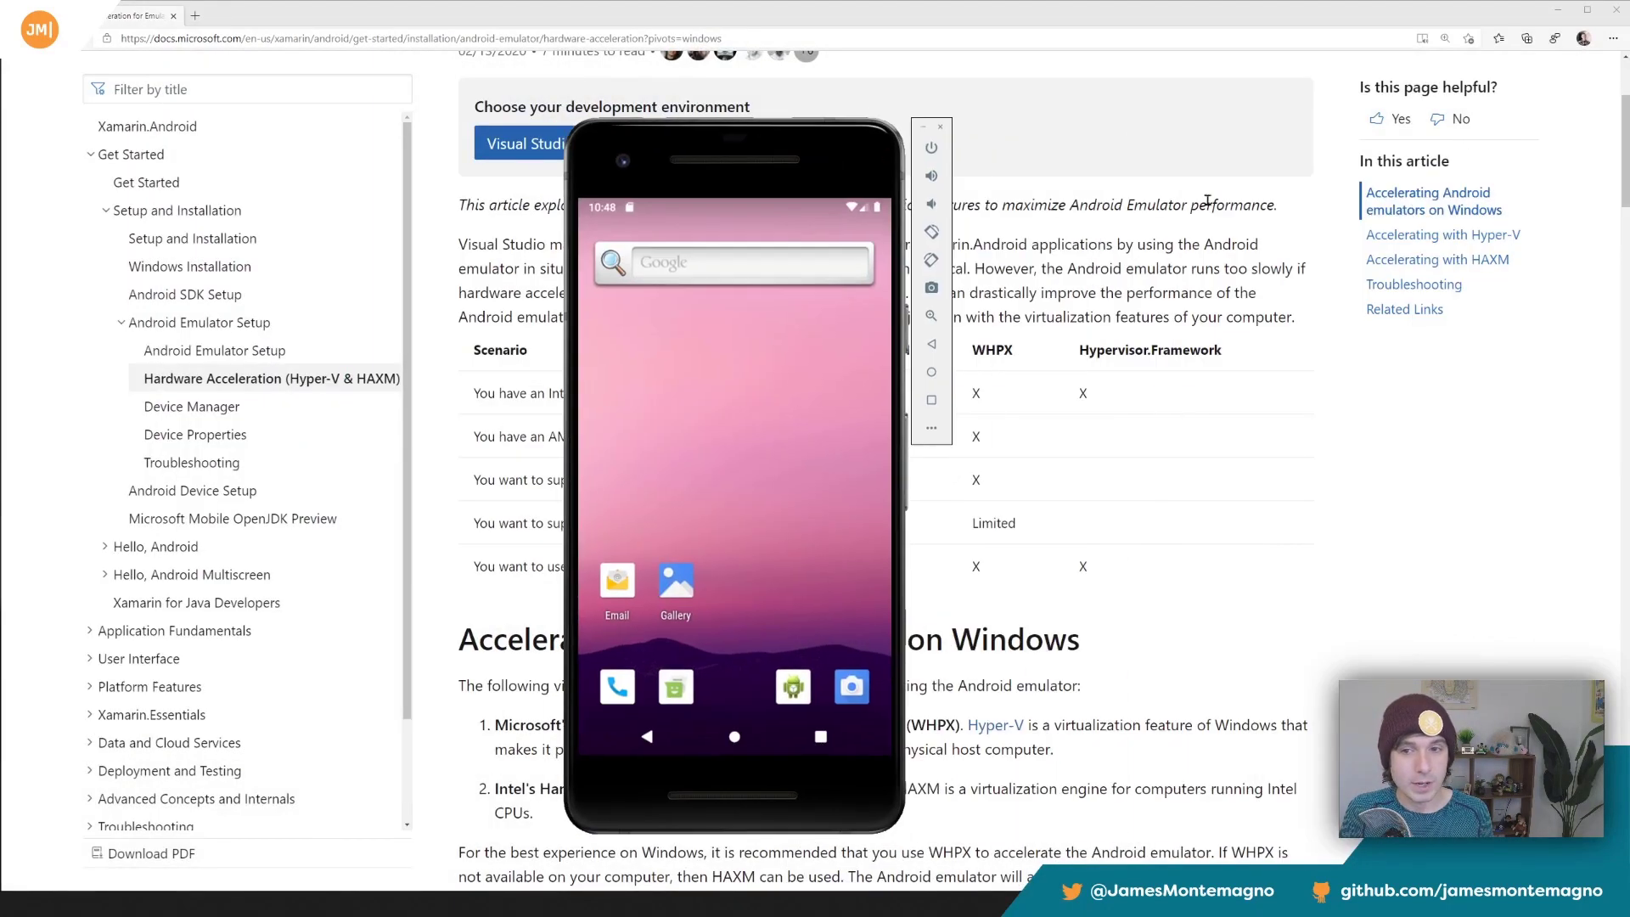
pyautogui.doubleClick(1435, 396)
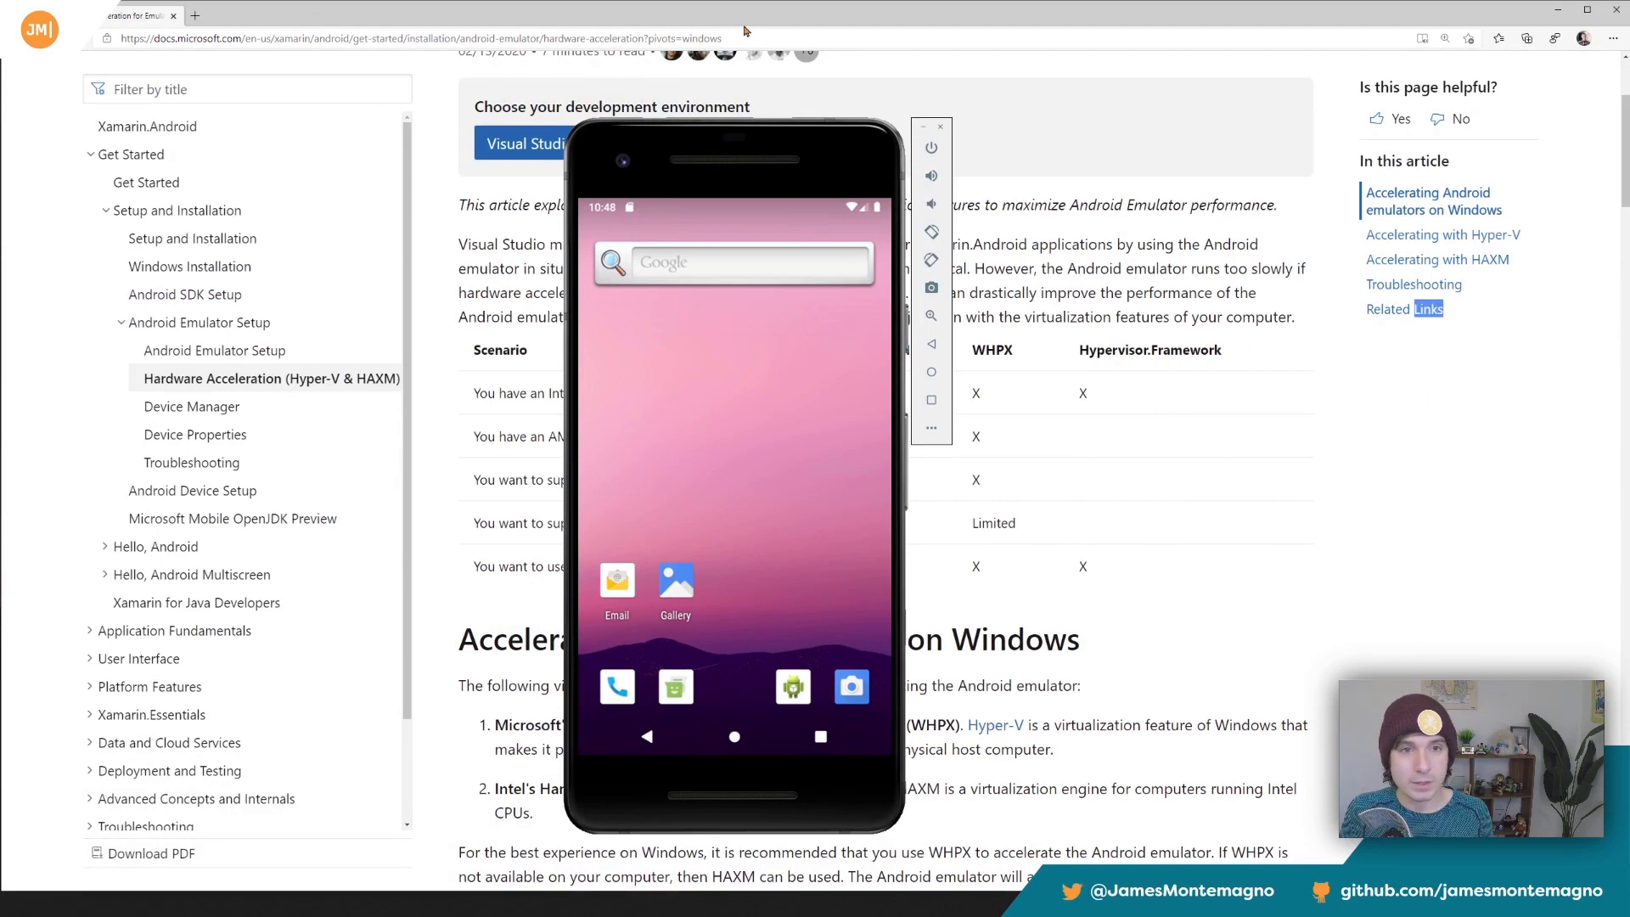
pyautogui.click(1557, 10)
pyautogui.click(1000, 238)
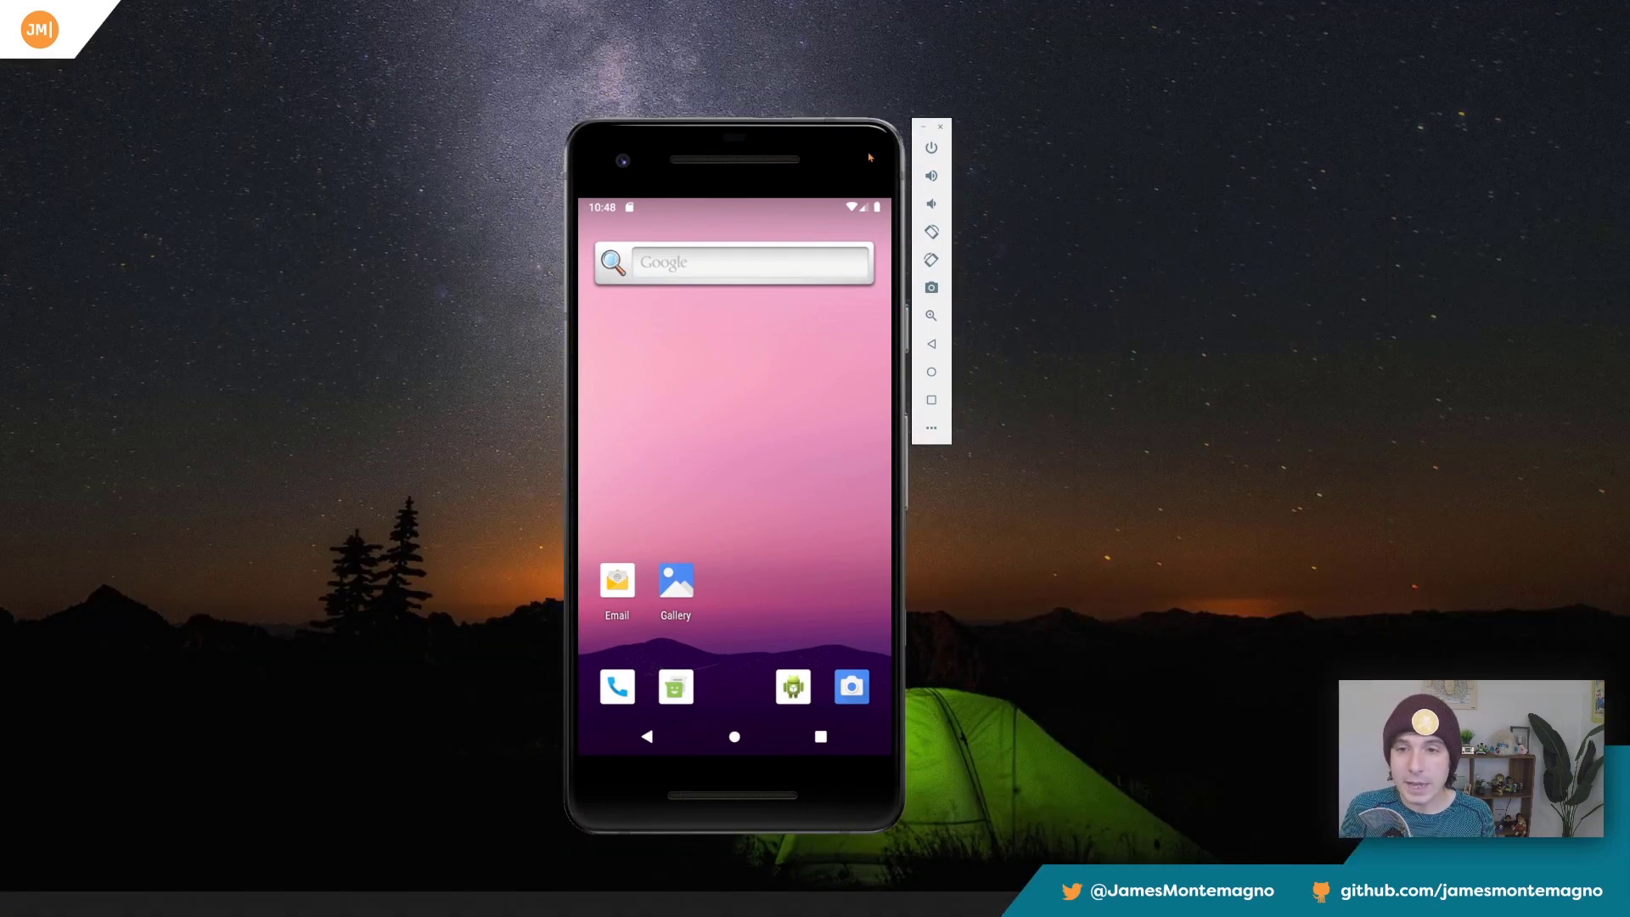
# Open the emulator's extended controls and look around the map of the simulated location.
pyautogui.moveTo(934, 438); pyautogui.dragTo(819, 399)
pyautogui.click(818, 391)
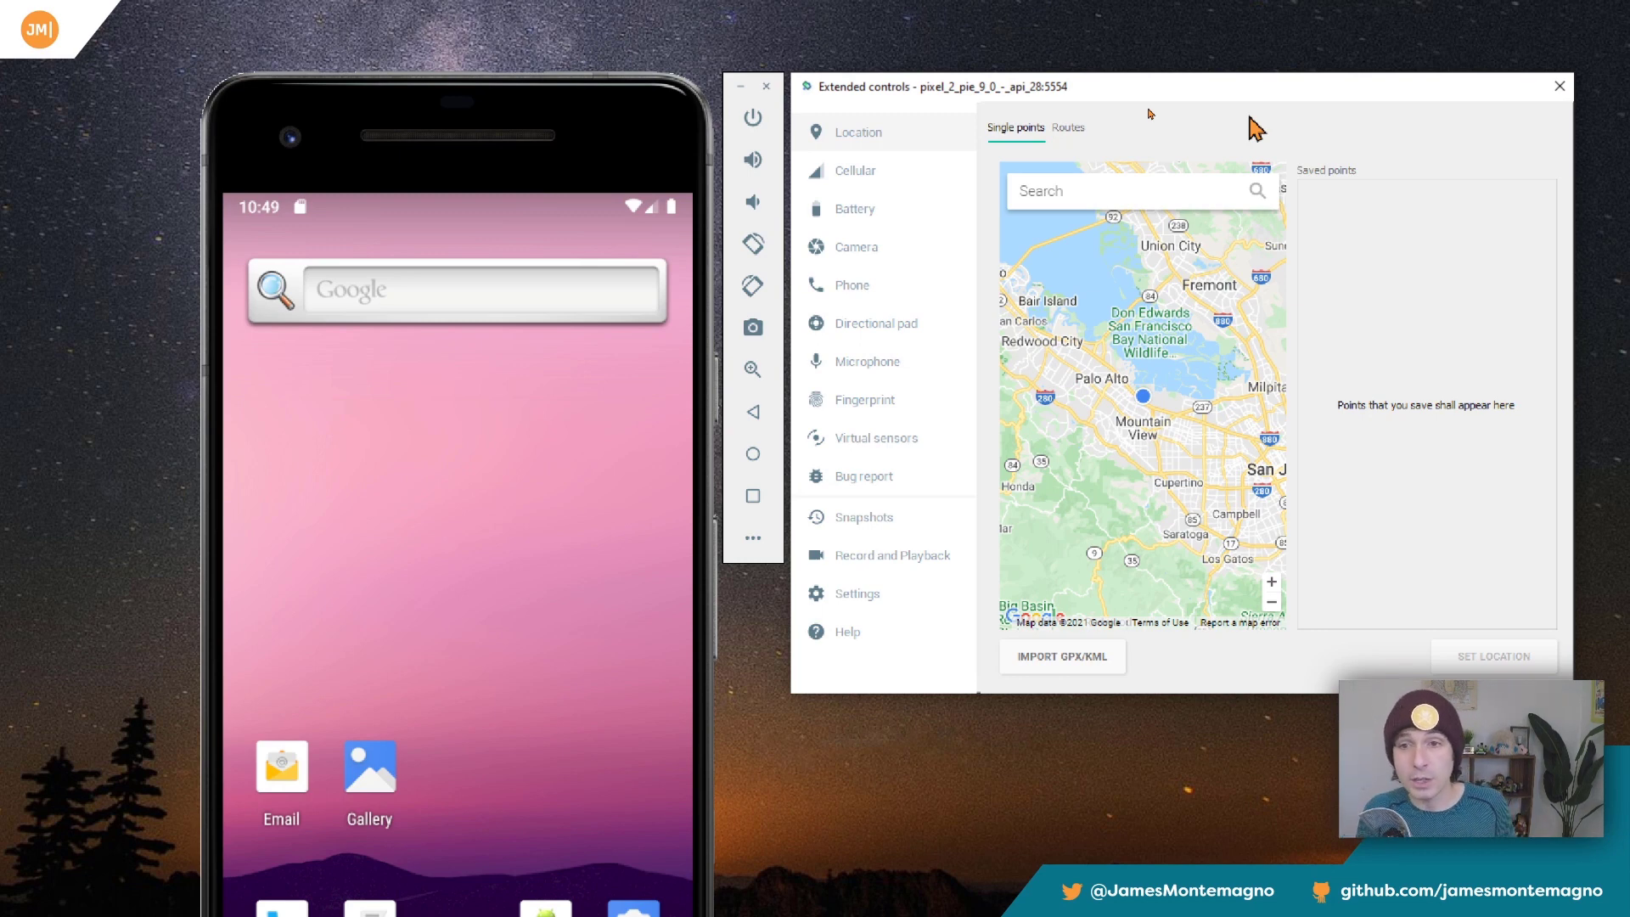
pyautogui.moveTo(1131, 304); pyautogui.dragTo(1110, 335)
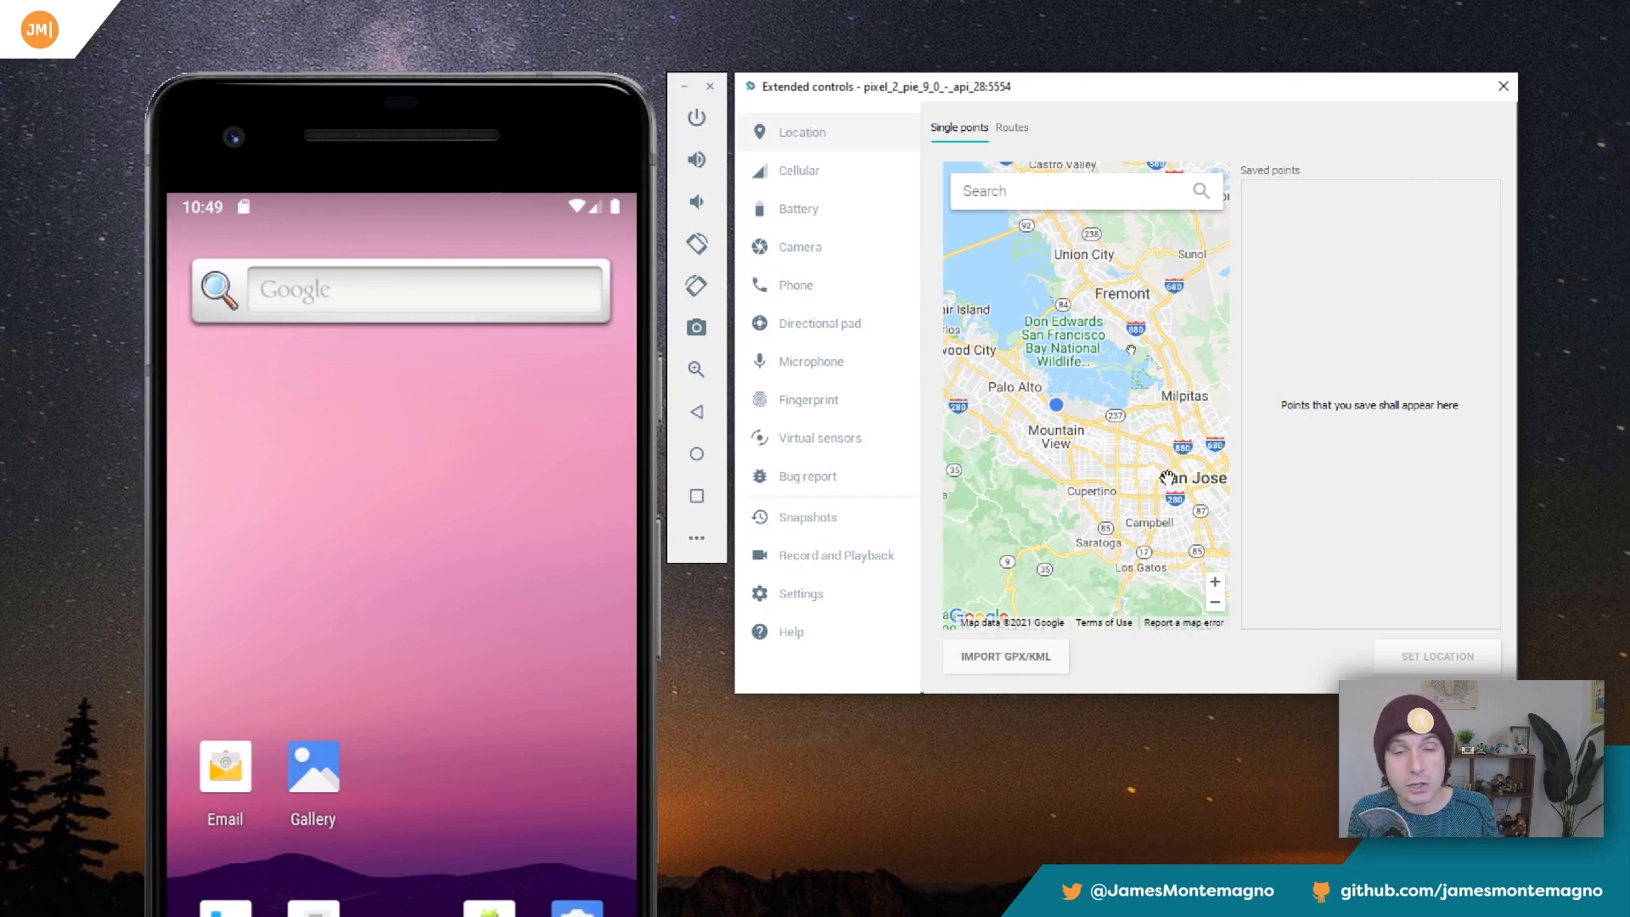
# Review the cellular controls, including network type and signal strength options, and check the phone's notification shade.
pyautogui.click(849, 174)
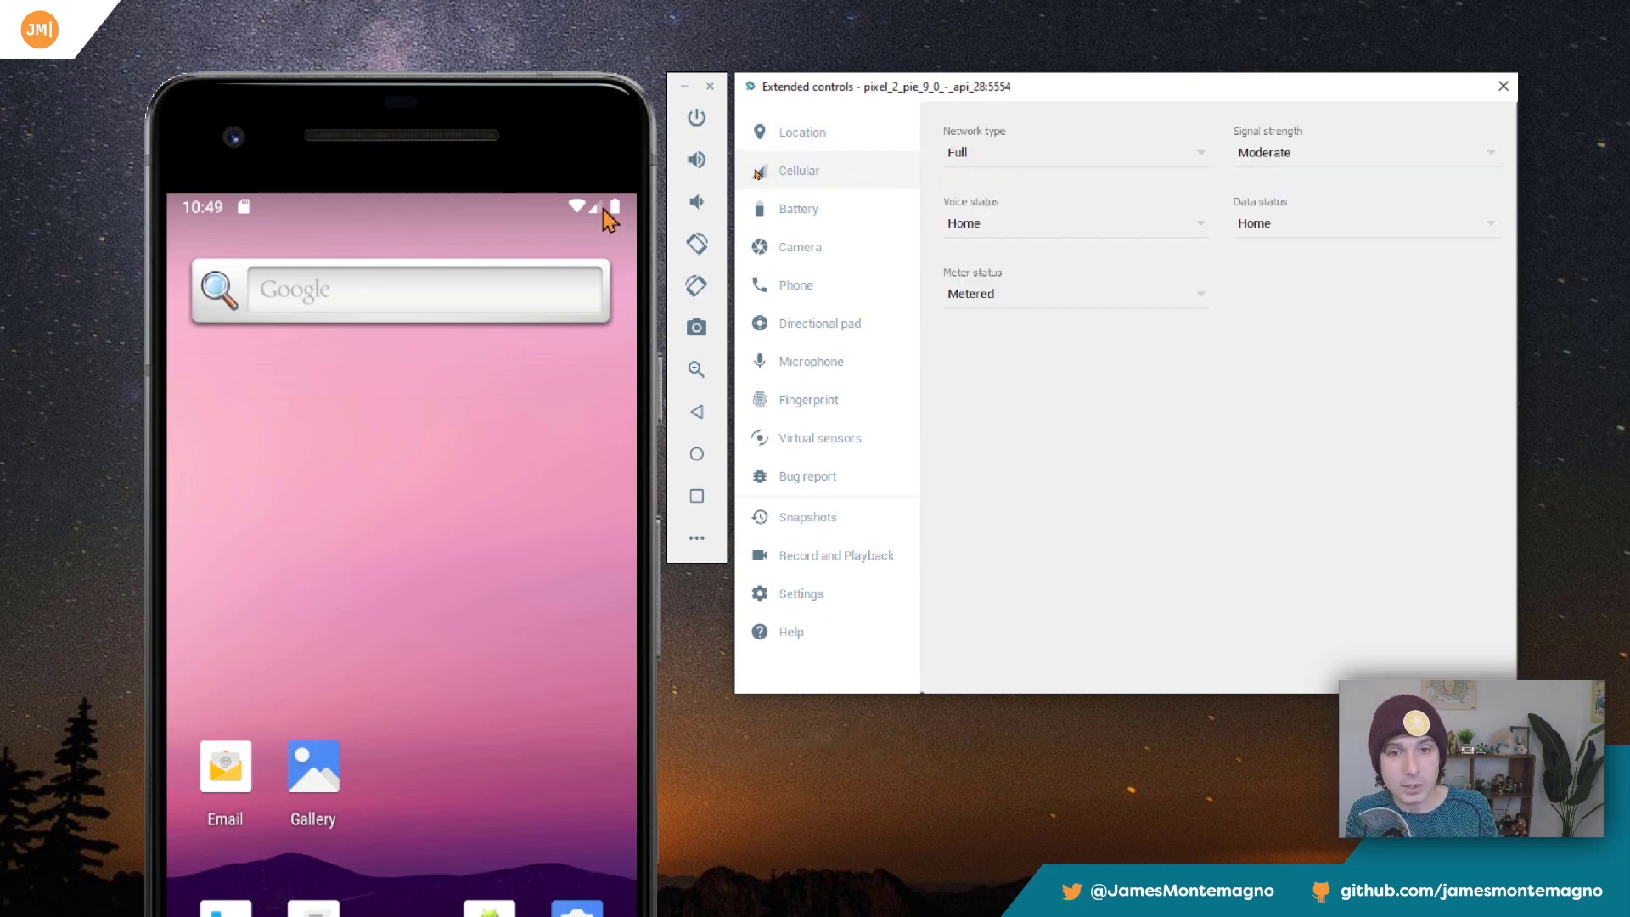
pyautogui.moveTo(613, 214); pyautogui.dragTo(599, 458)
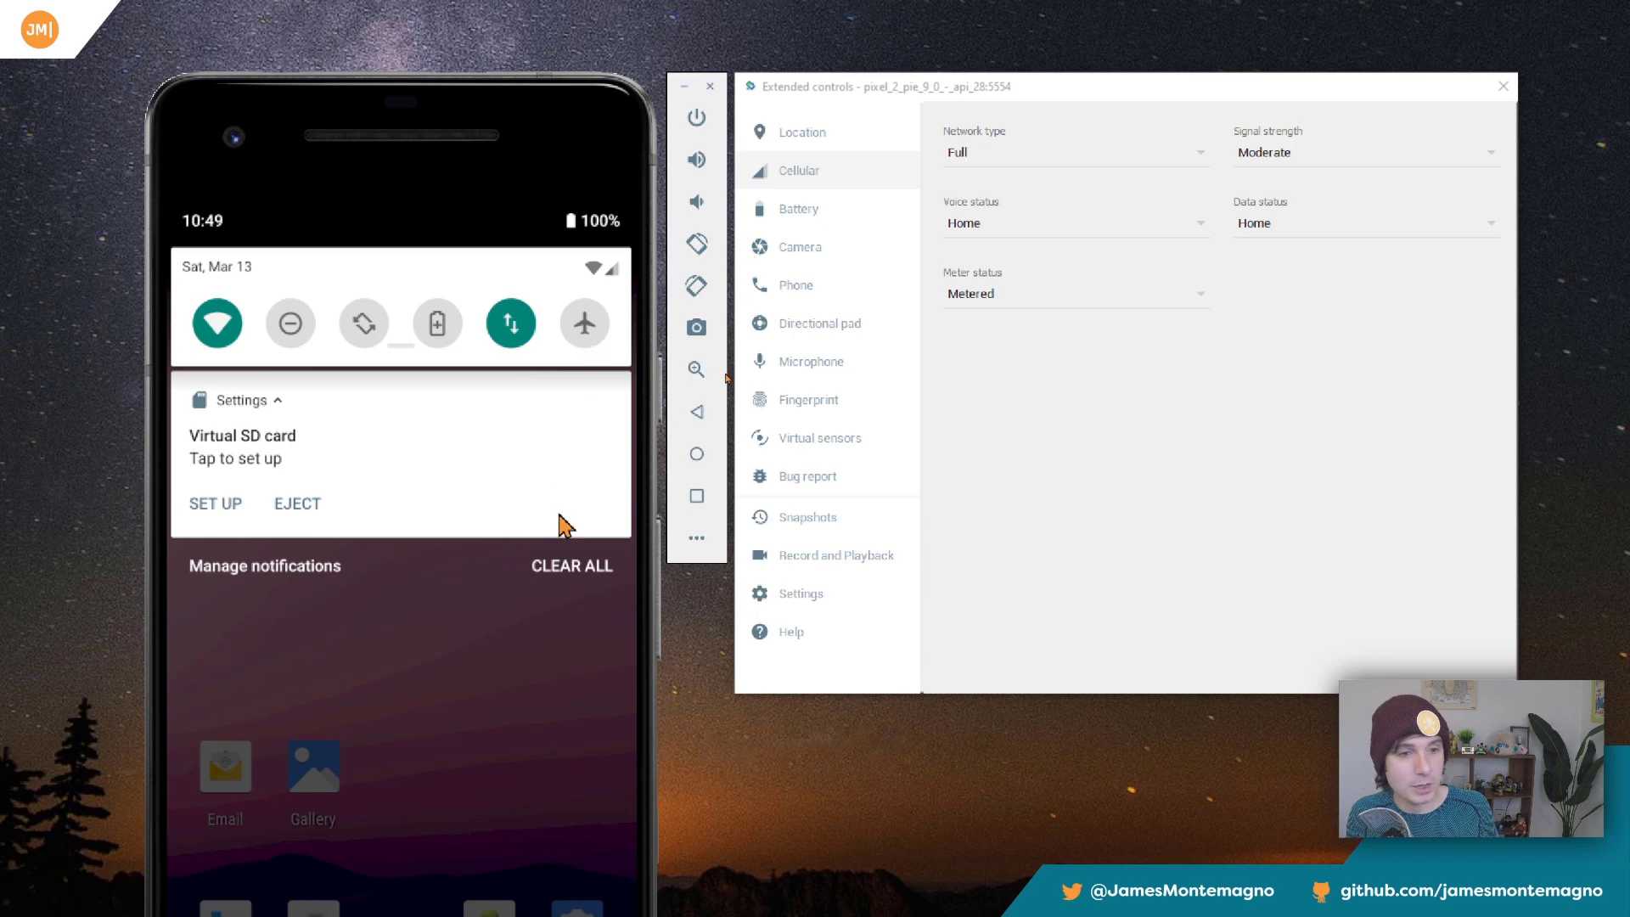
pyautogui.moveTo(561, 527); pyautogui.dragTo(598, 219)
pyautogui.click(967, 153)
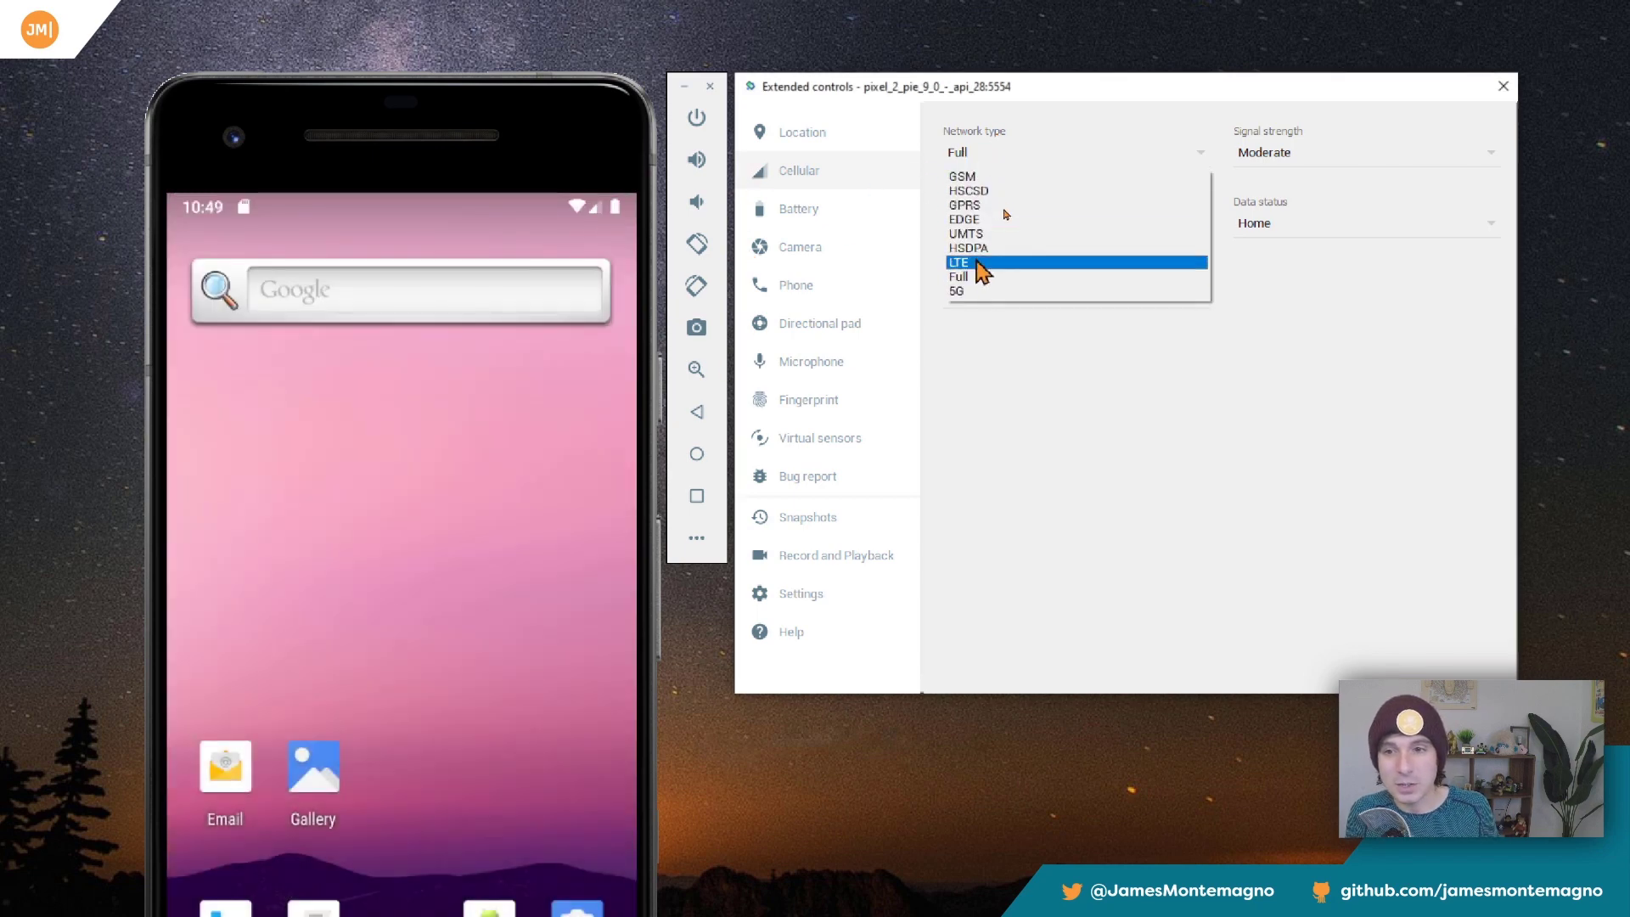
pyautogui.click(1348, 304)
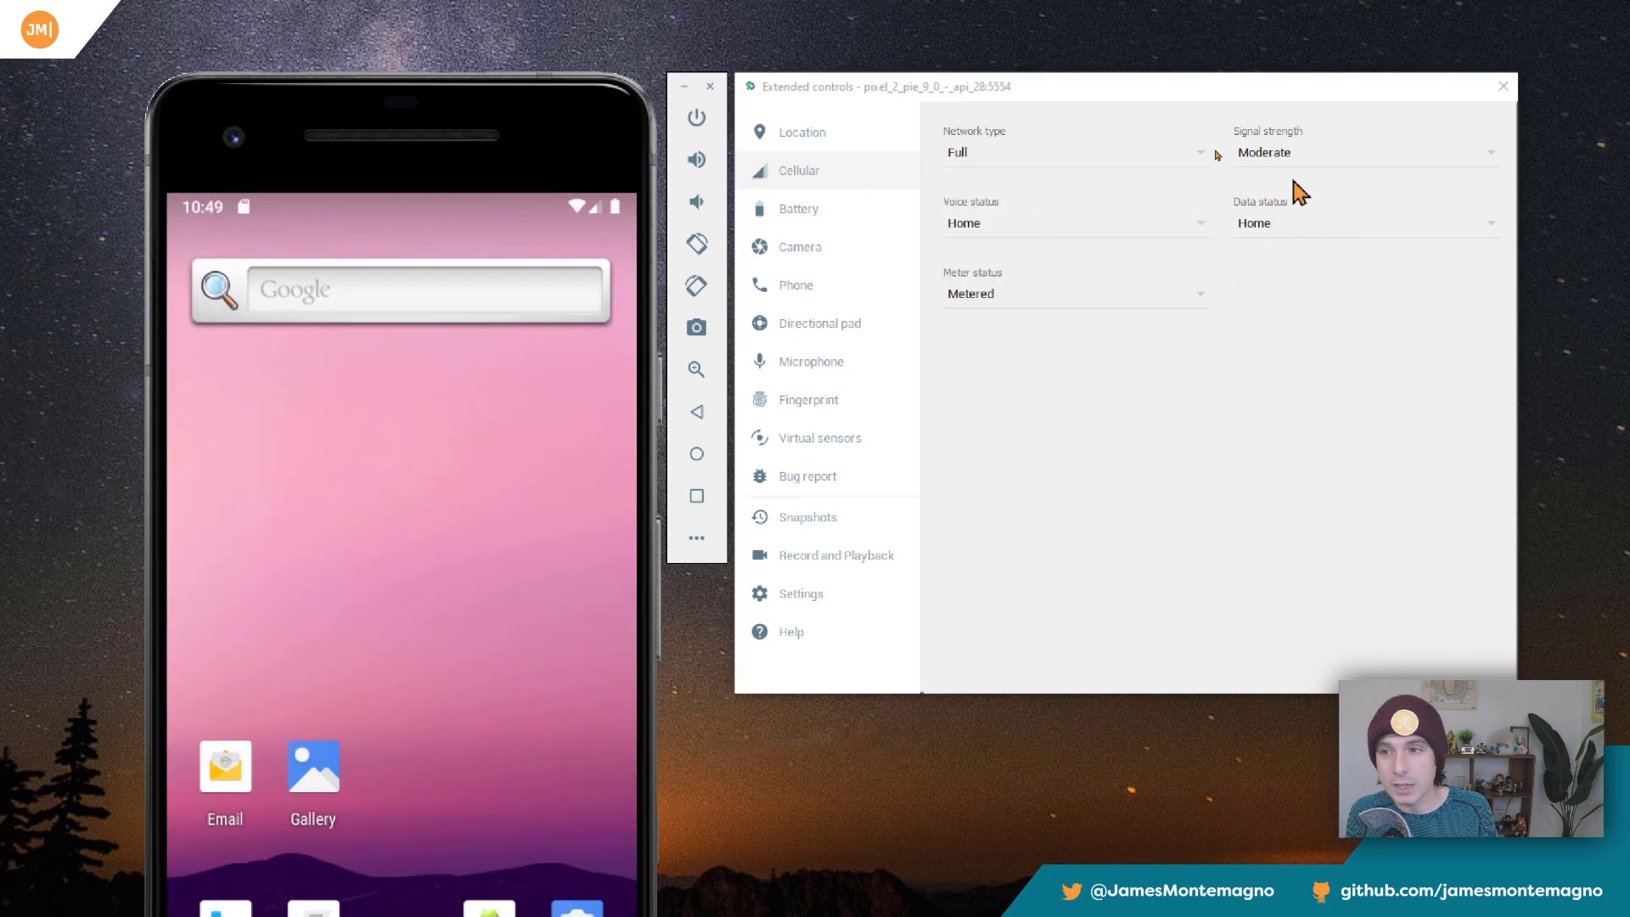
pyautogui.click(1295, 166)
pyautogui.click(1286, 338)
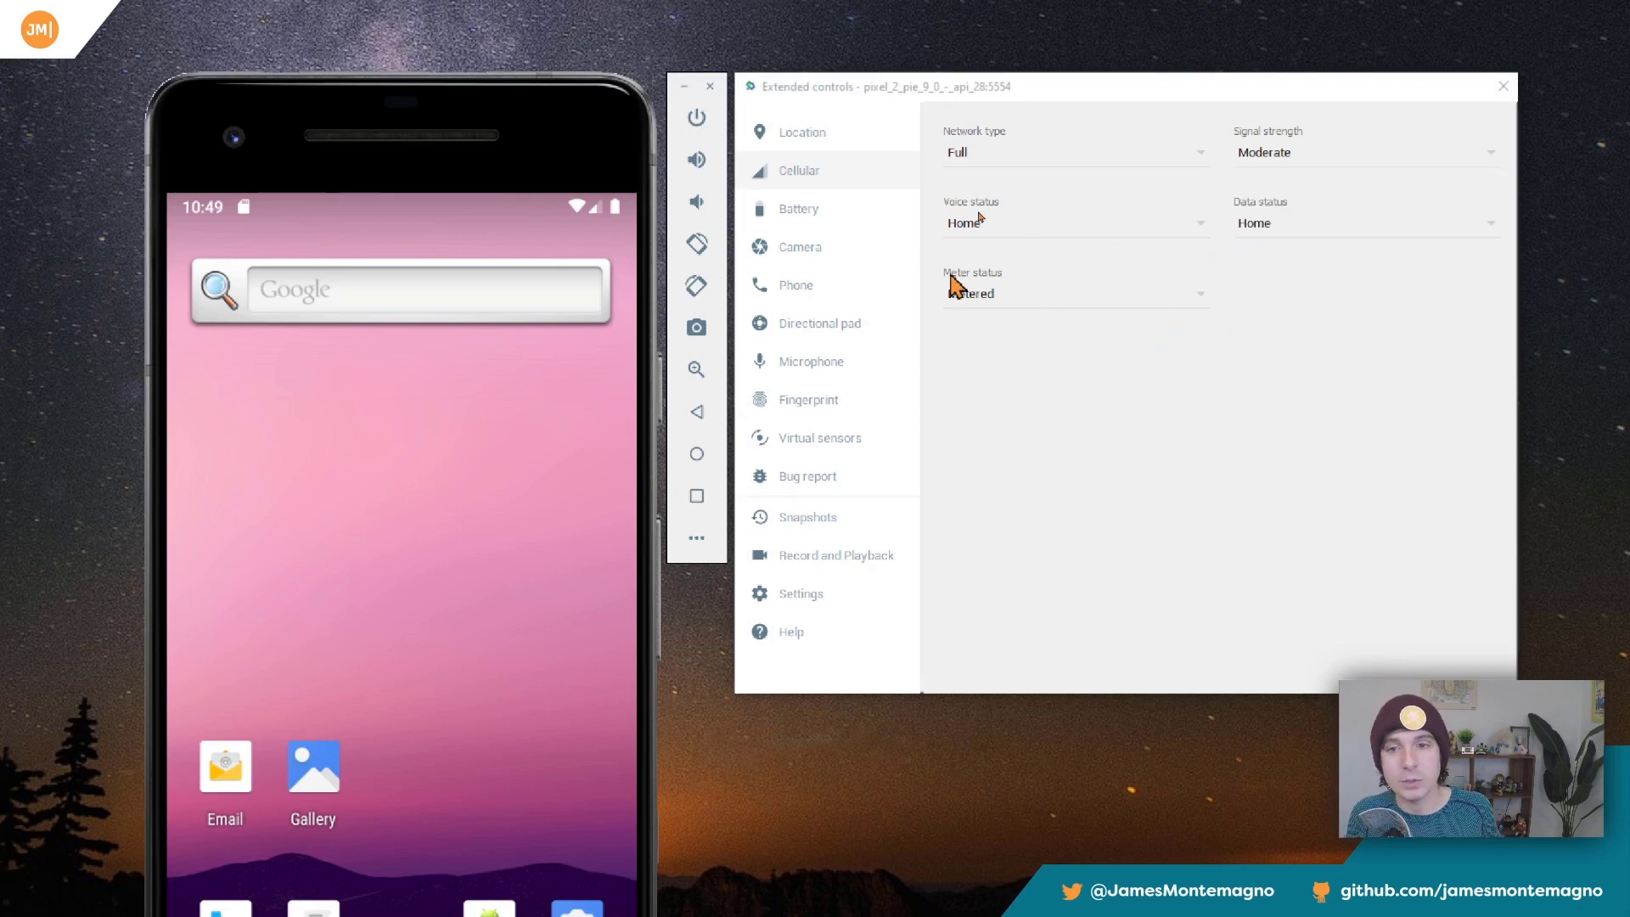
# Review the battery charge, camera, phone, directional pad, microphone and fingerprint controls of the emulator.
pyautogui.click(859, 219)
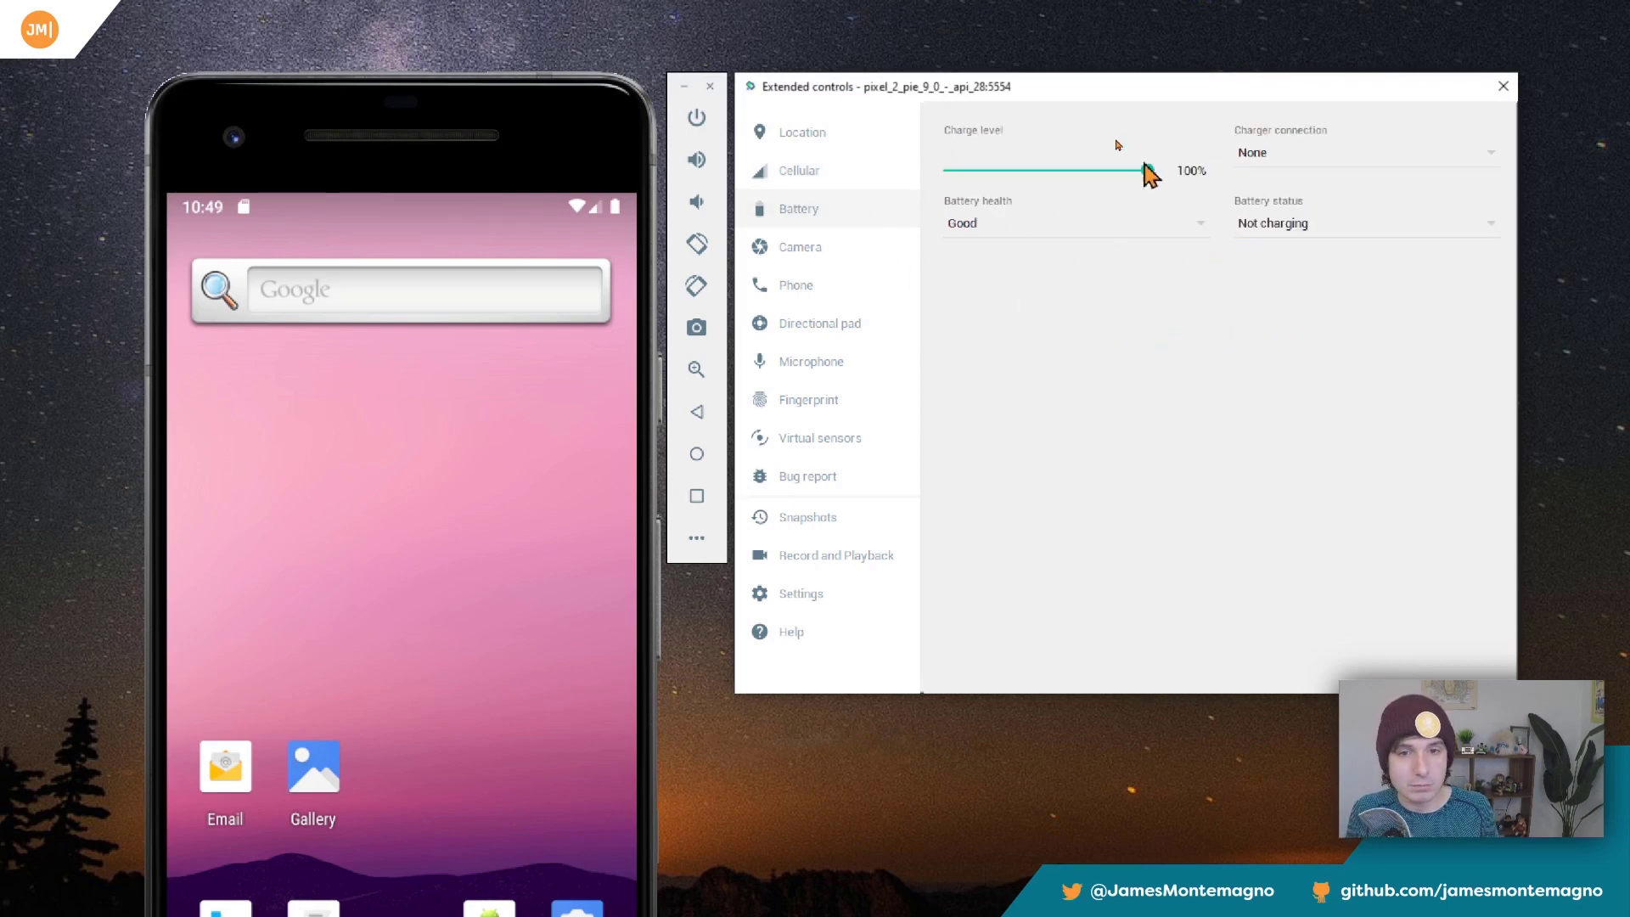
pyautogui.moveTo(1147, 171); pyautogui.dragTo(1204, 178)
pyautogui.click(828, 253)
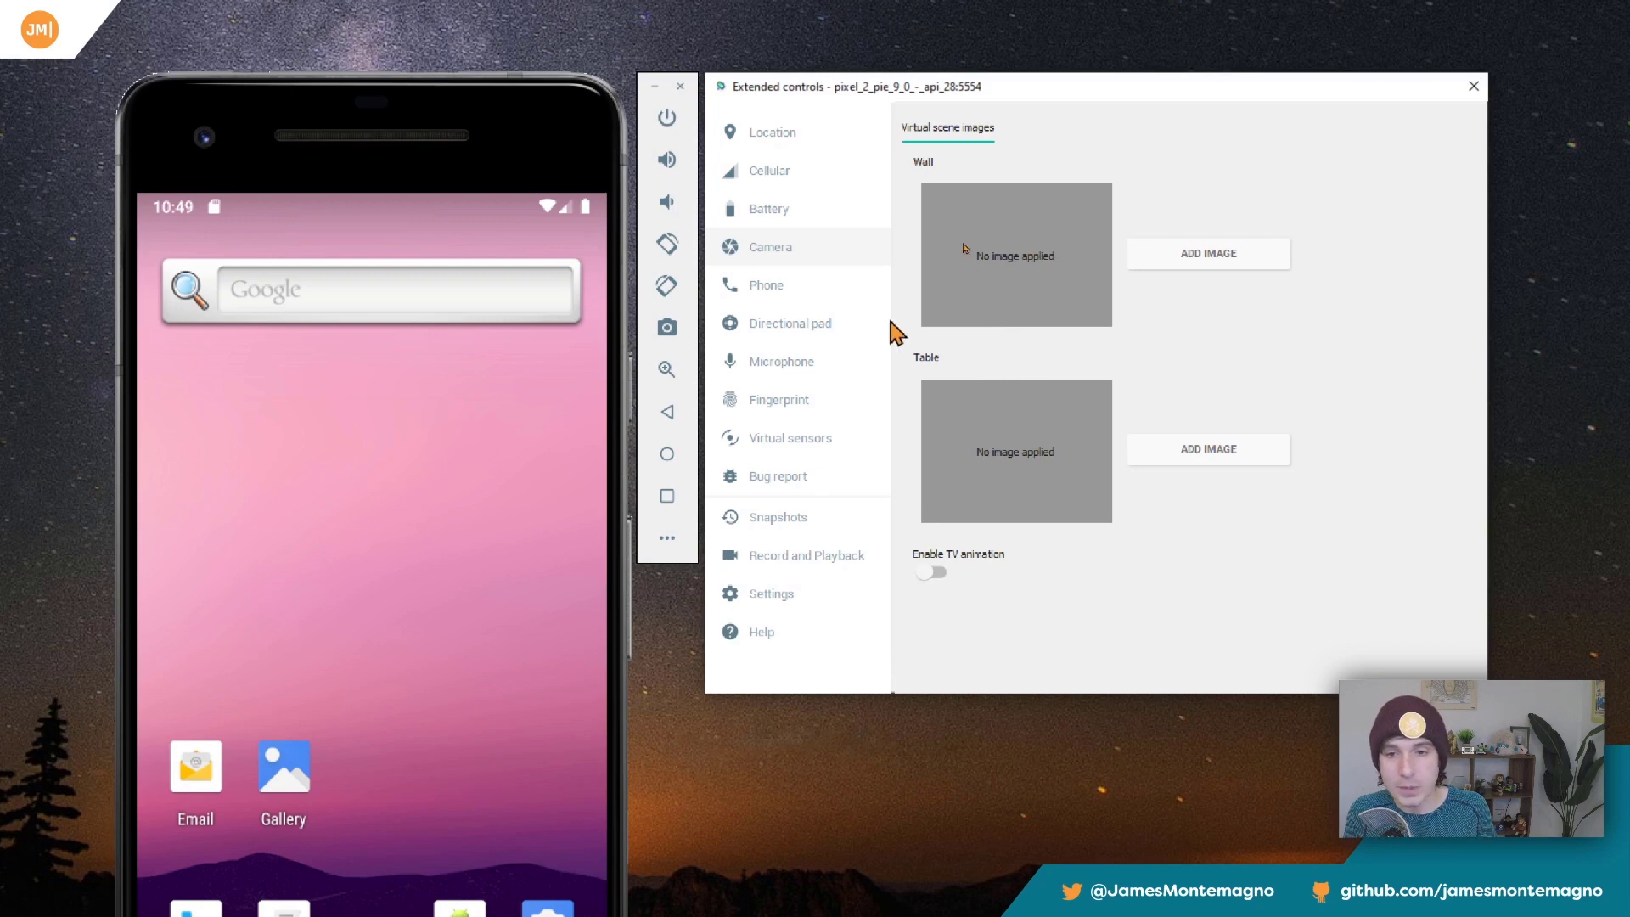
pyautogui.click(828, 298)
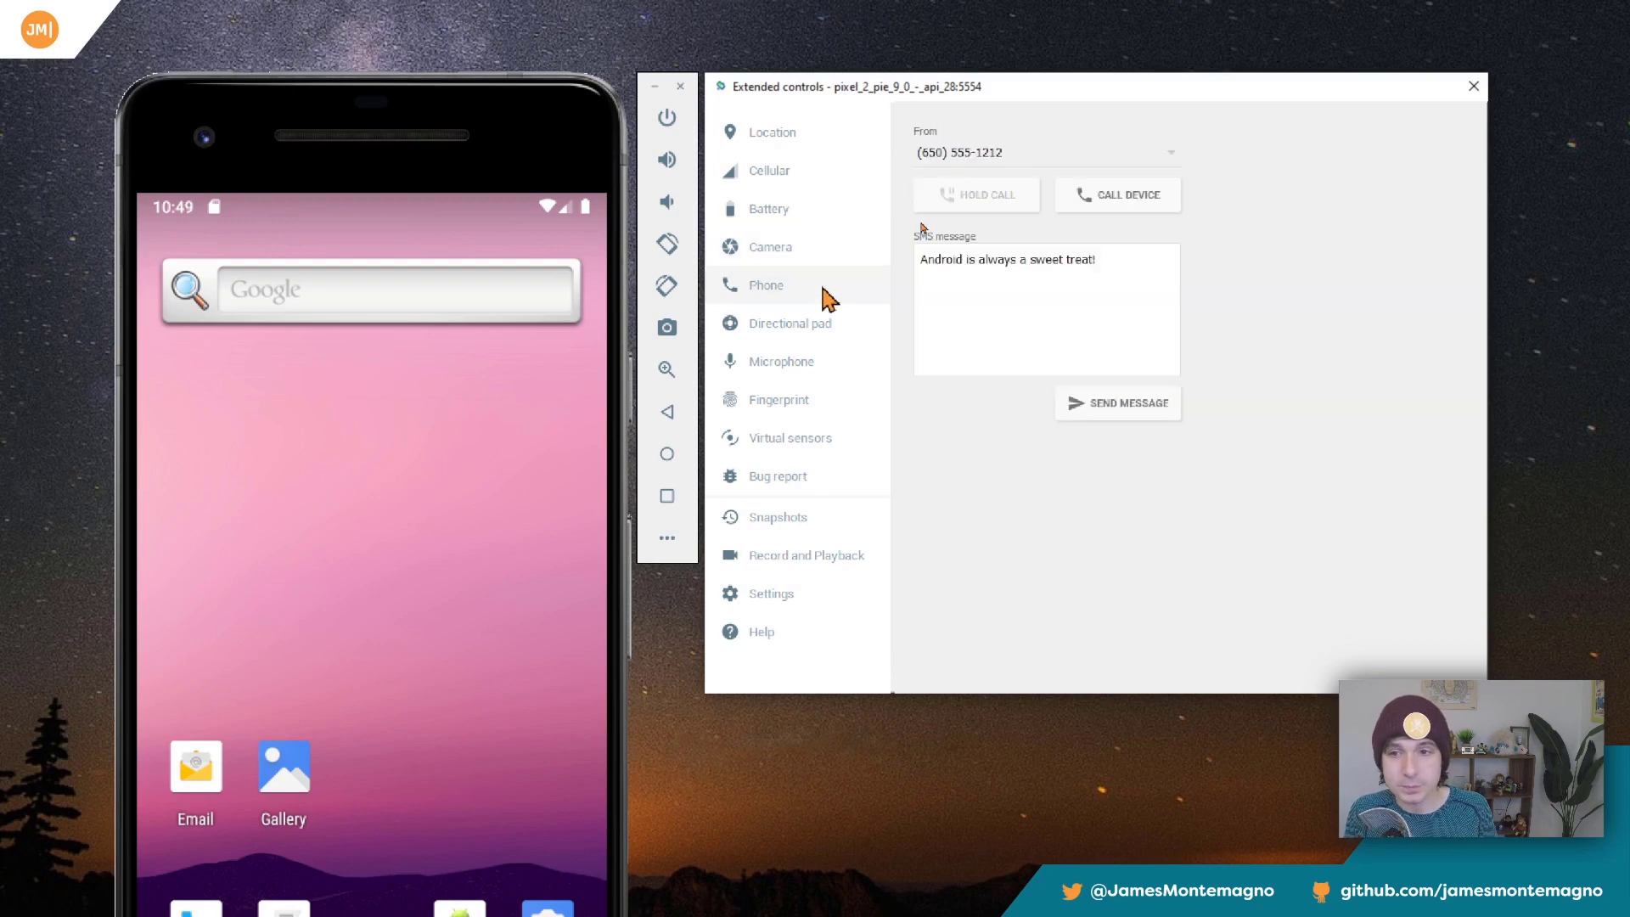
pyautogui.click(815, 324)
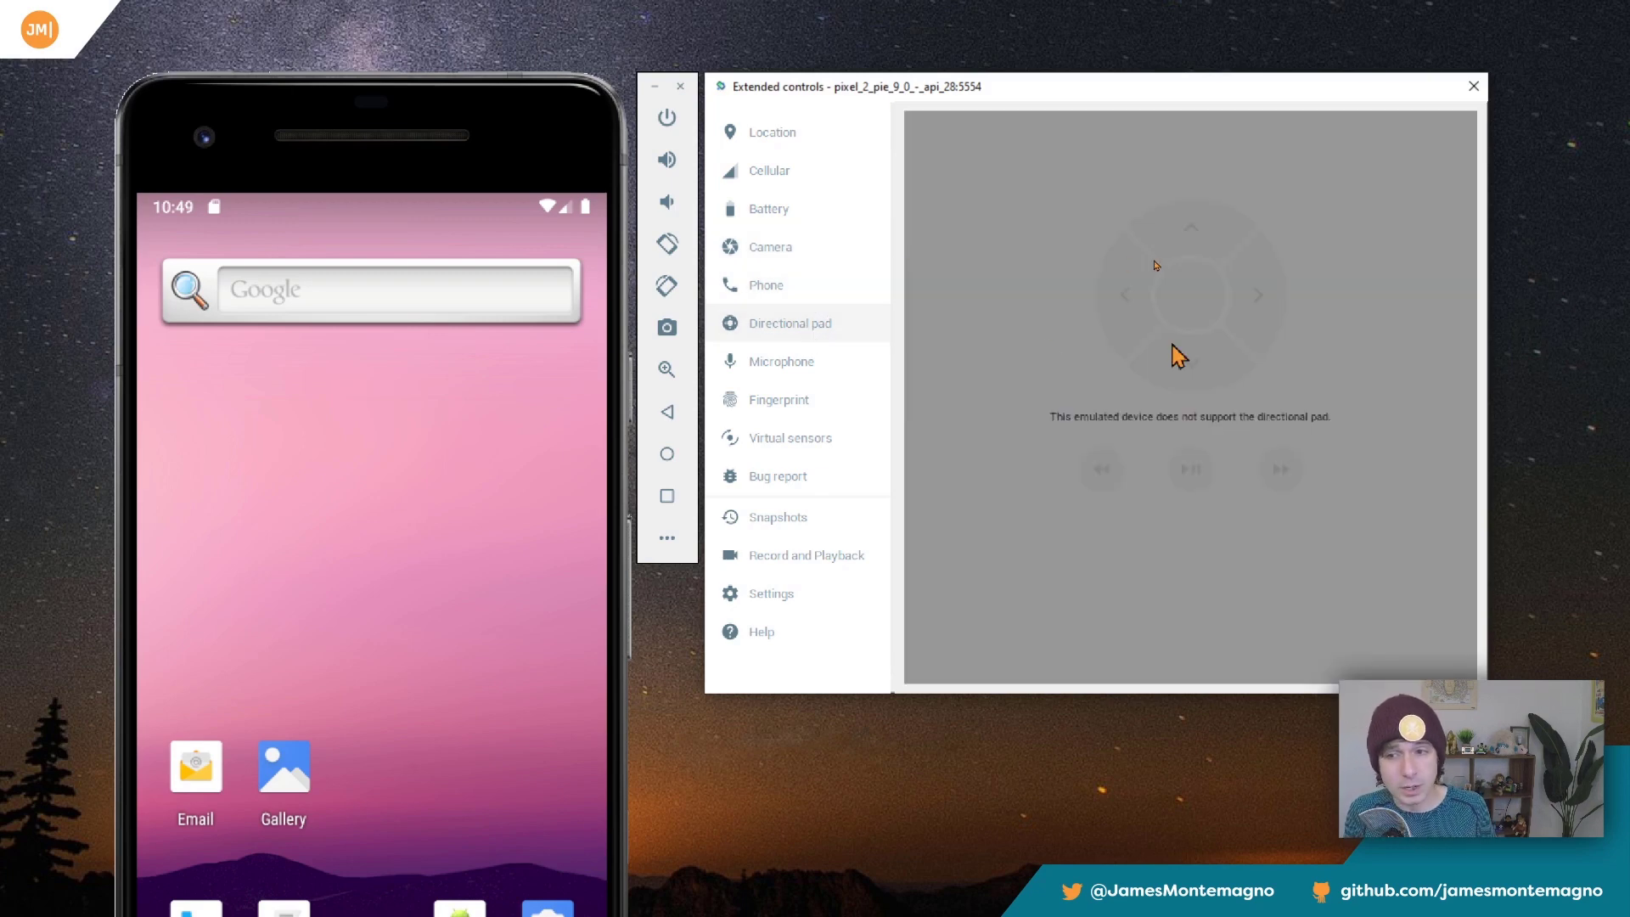
pyautogui.click(858, 372)
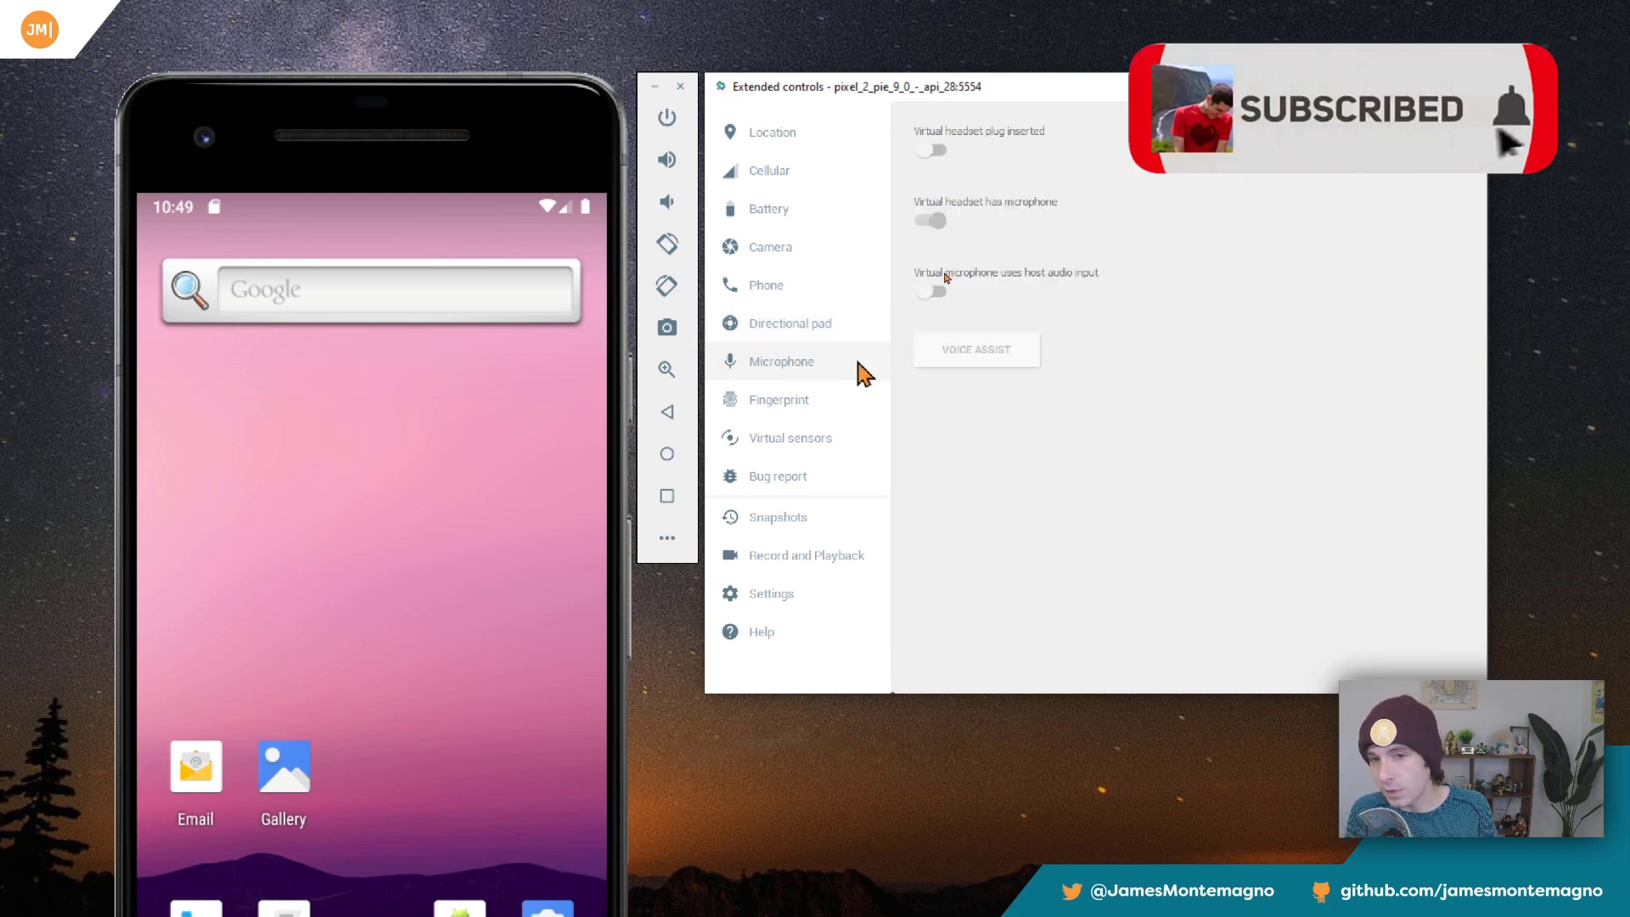
pyautogui.click(850, 411)
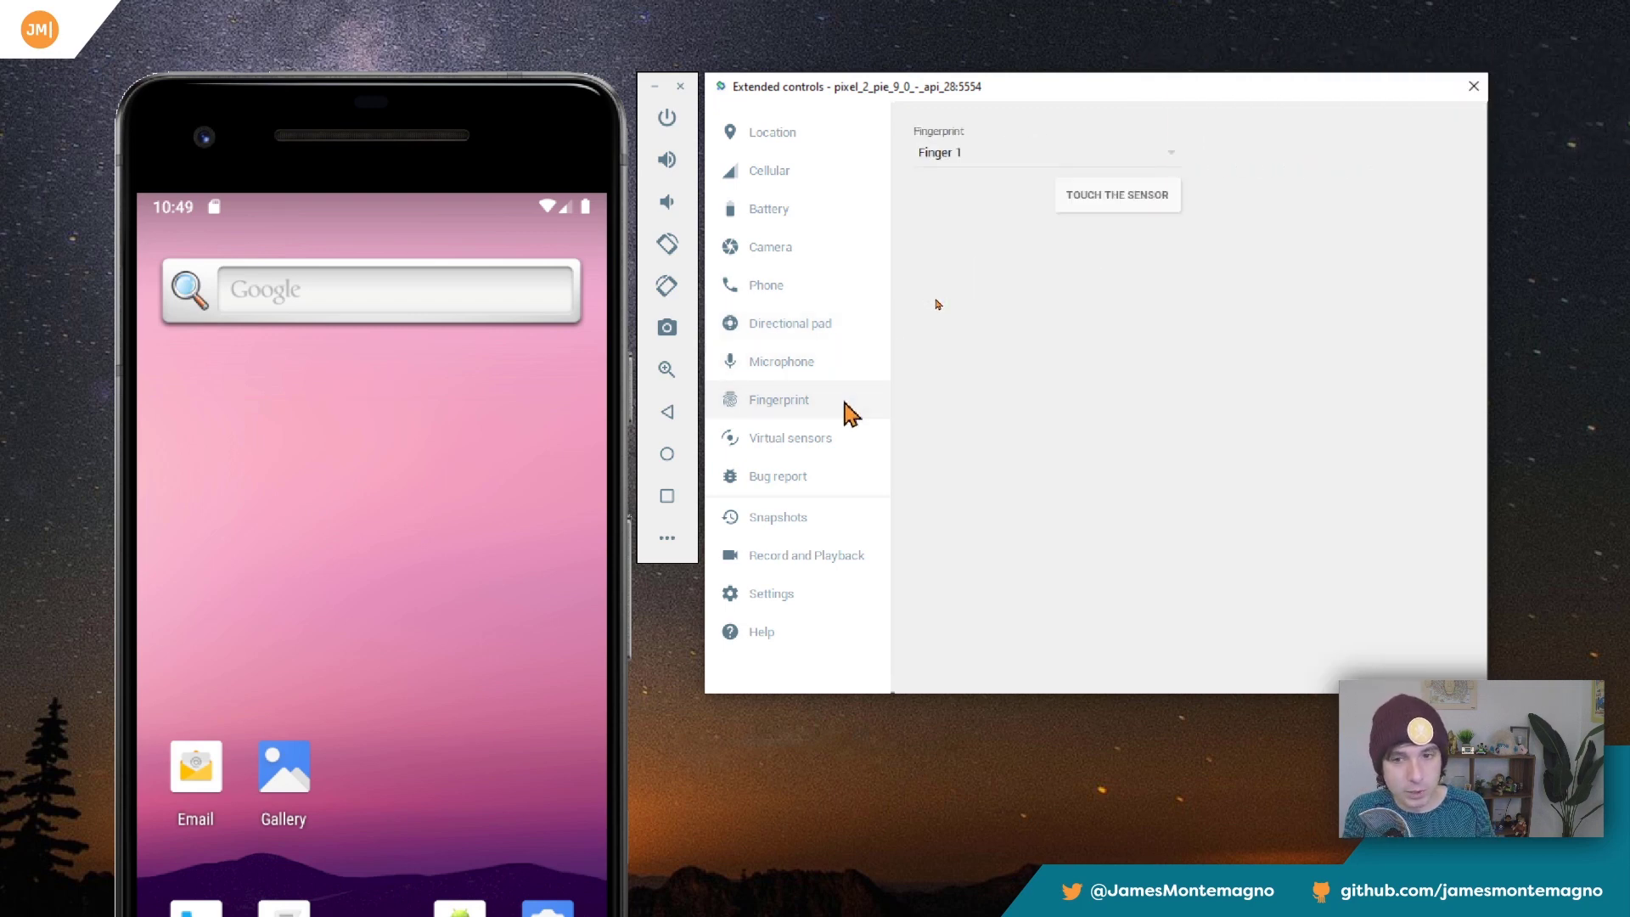
# Rotate the virtual sensors' device model about Z, and move it to about -1.7 on the X axis.
pyautogui.click(838, 443)
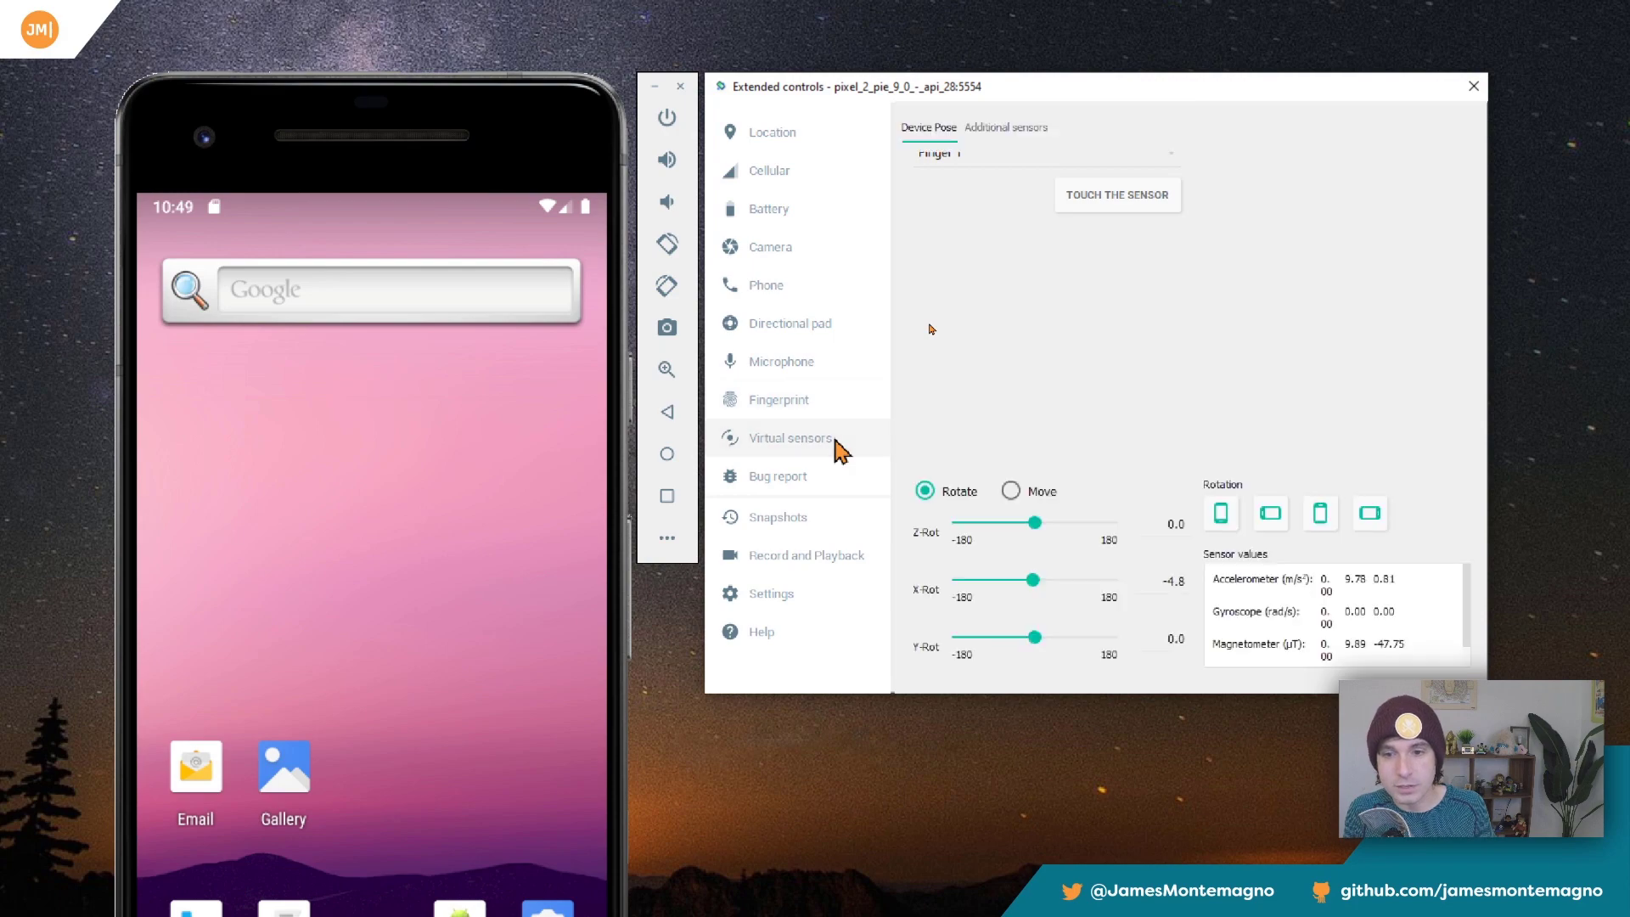
pyautogui.moveTo(1048, 534)
pyautogui.mouseDown()
pyautogui.moveTo(1066, 534)
pyautogui.moveTo(1001, 525)
pyautogui.moveTo(1072, 523)
pyautogui.moveTo(1019, 524)
pyautogui.mouseUp()
pyautogui.click(1010, 491)
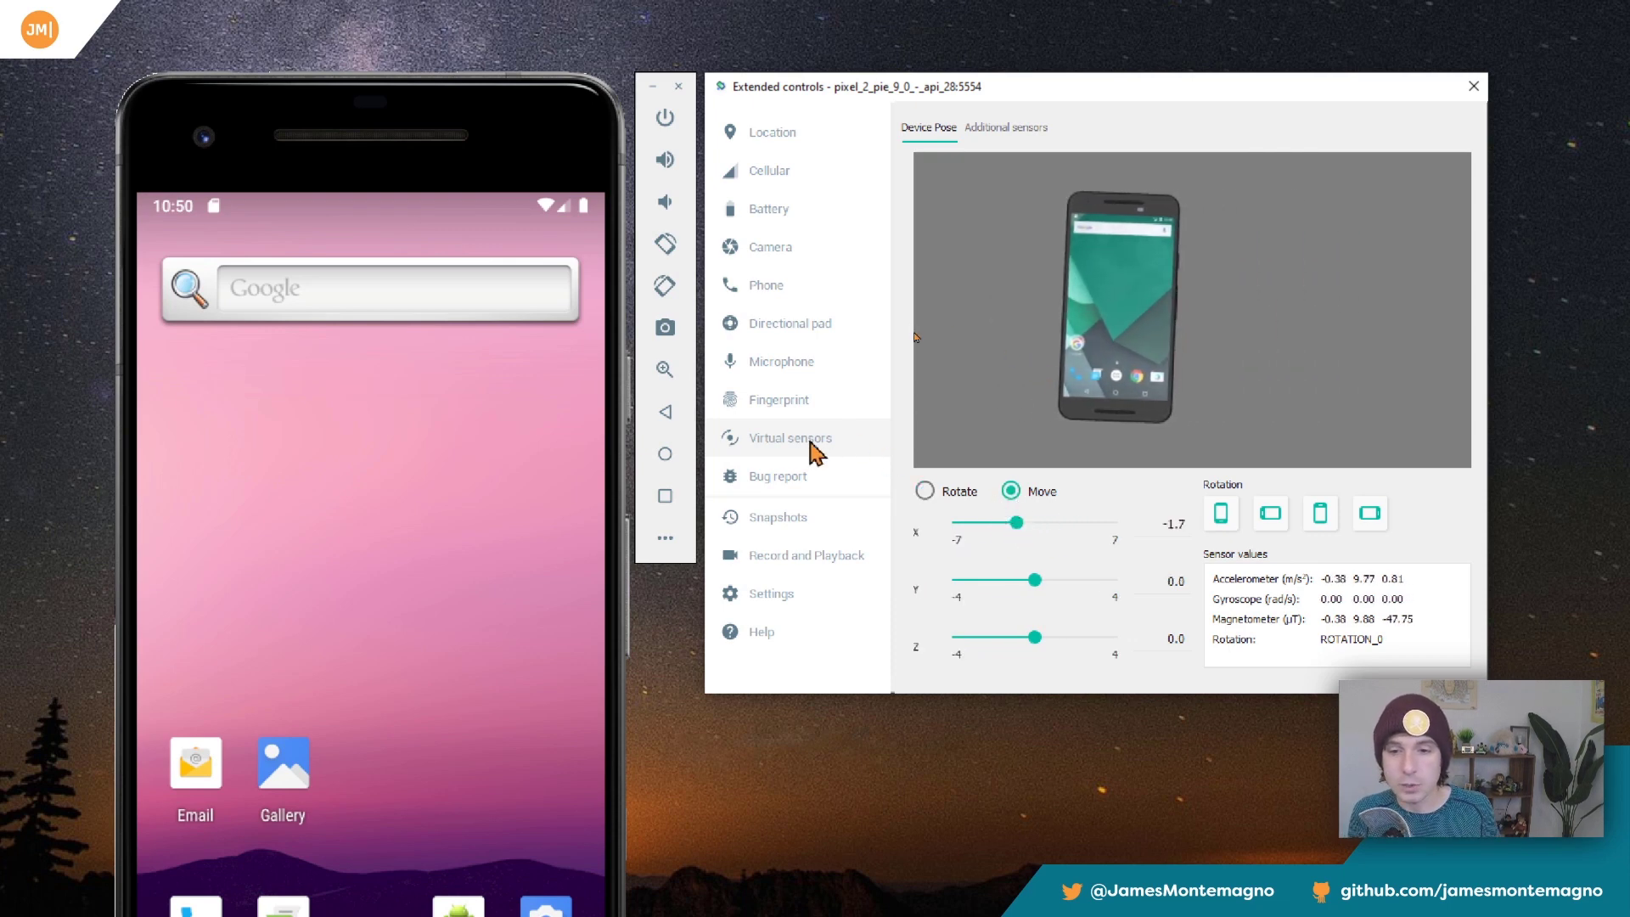
# Examine the bug report page and the emulator's general settings.
pyautogui.click(781, 476)
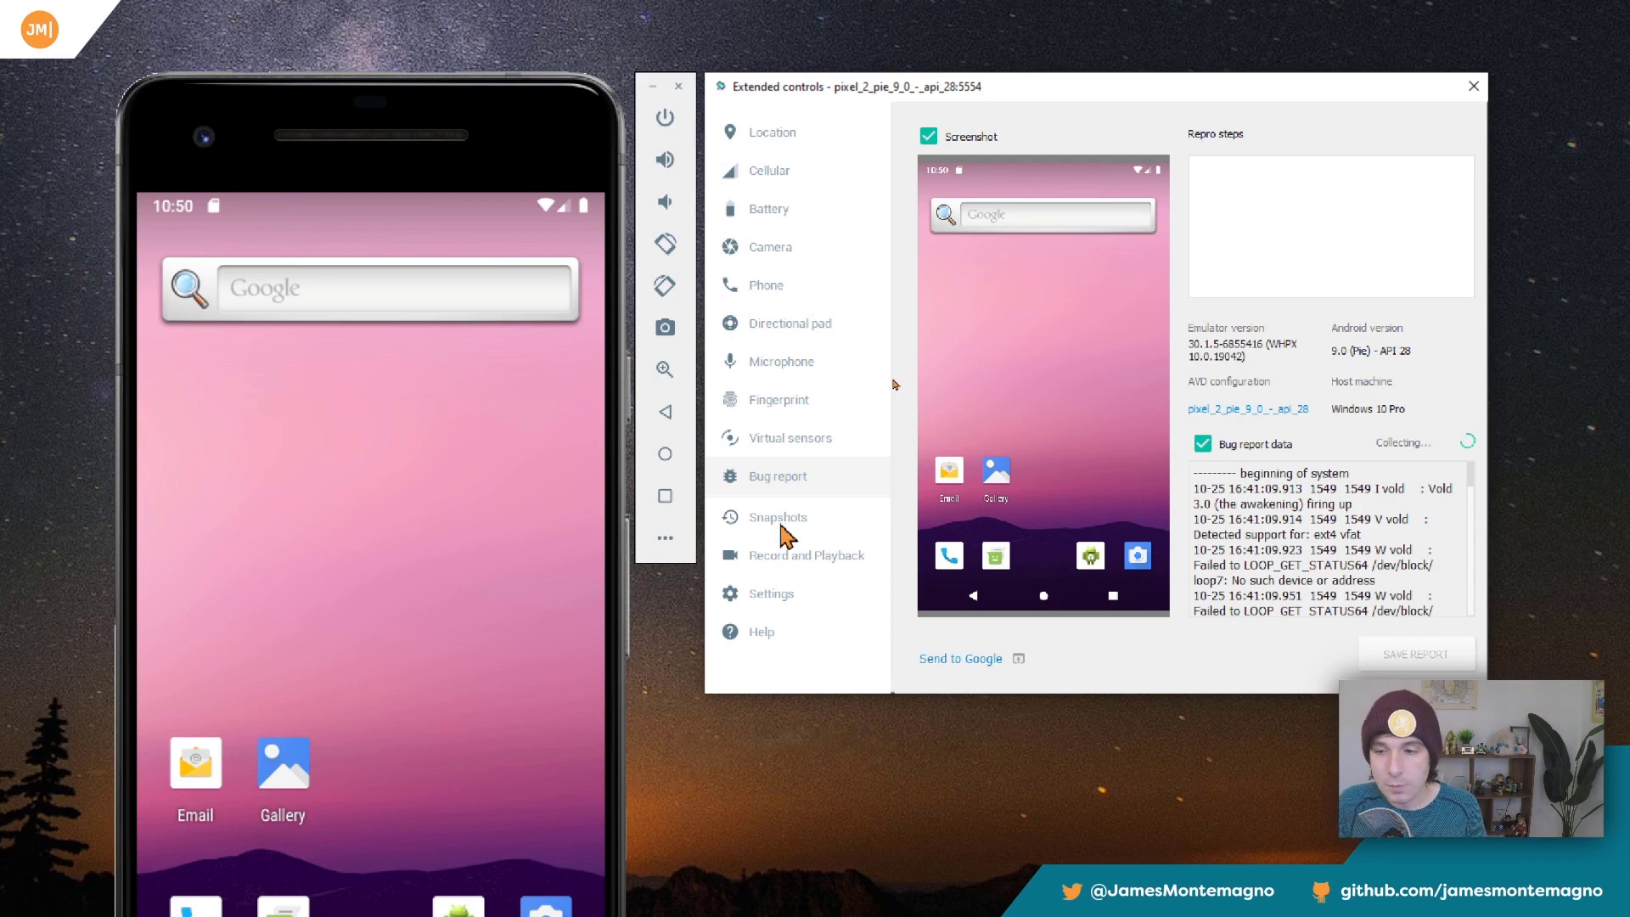
pyautogui.click(791, 596)
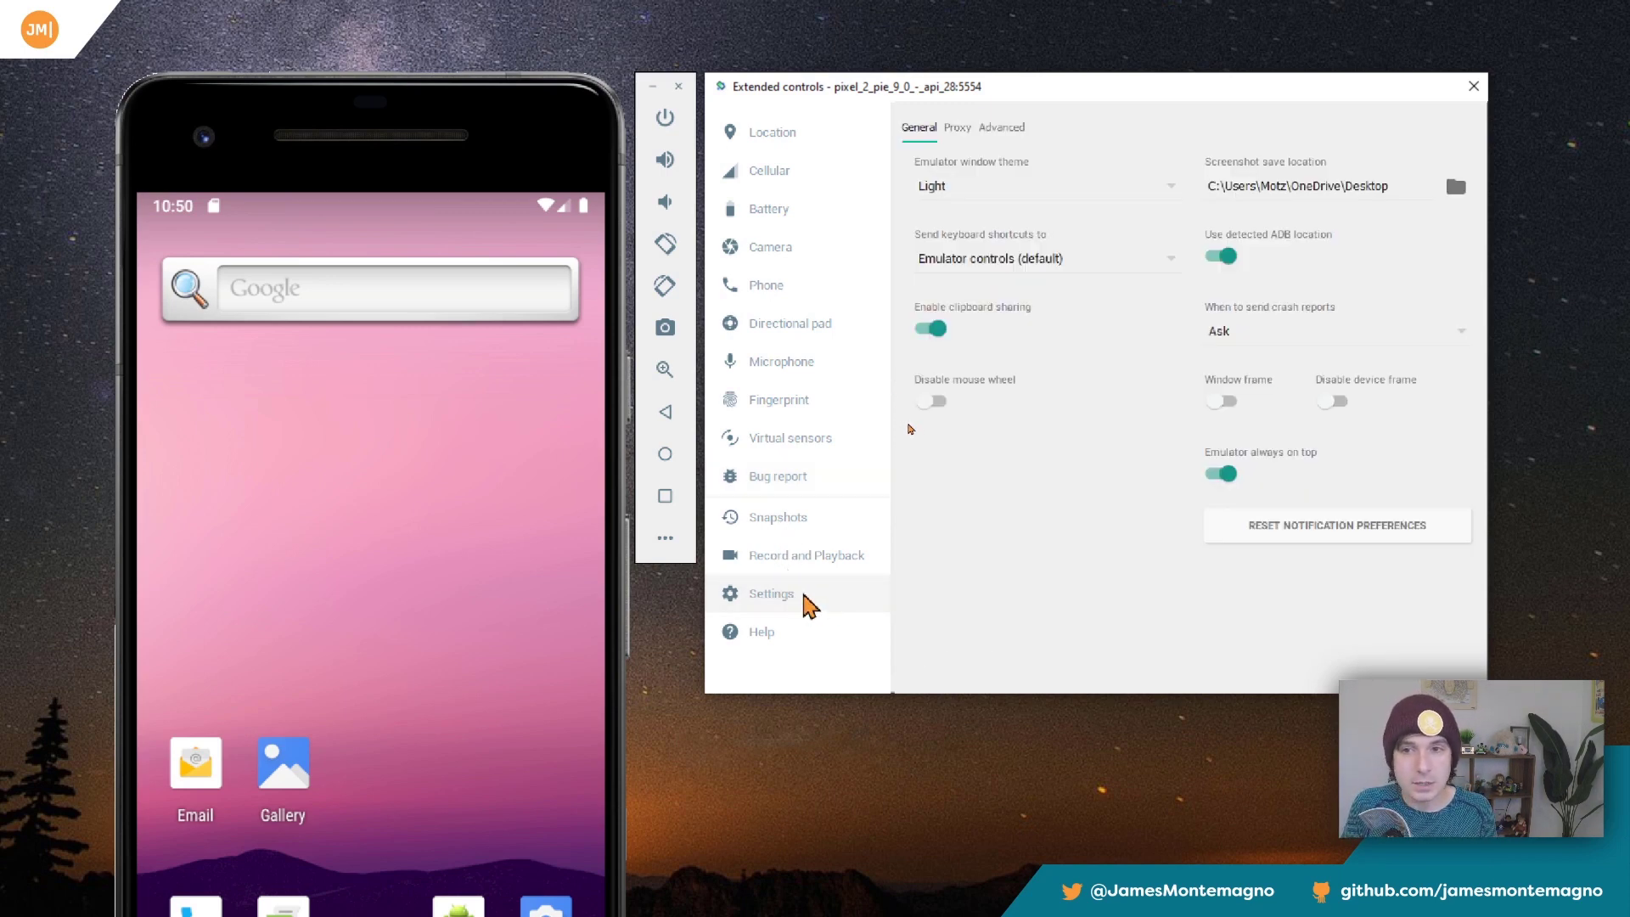
# Switch the emulator window theme to Dark and back to Light.
pyautogui.click(1023, 182)
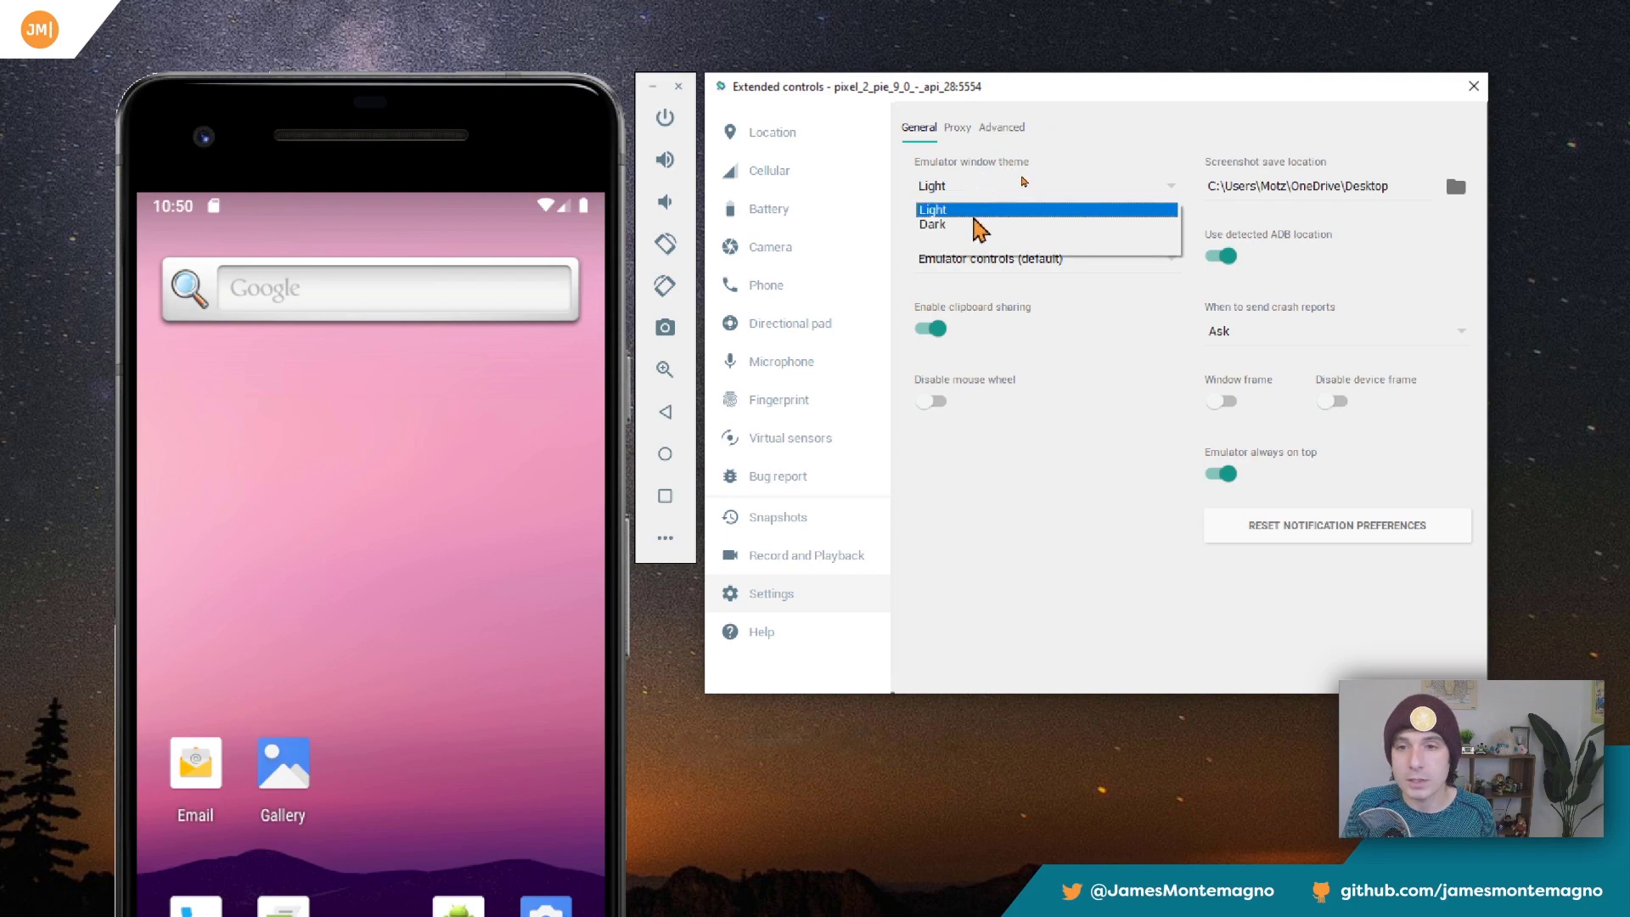
pyautogui.click(980, 226)
pyautogui.click(978, 190)
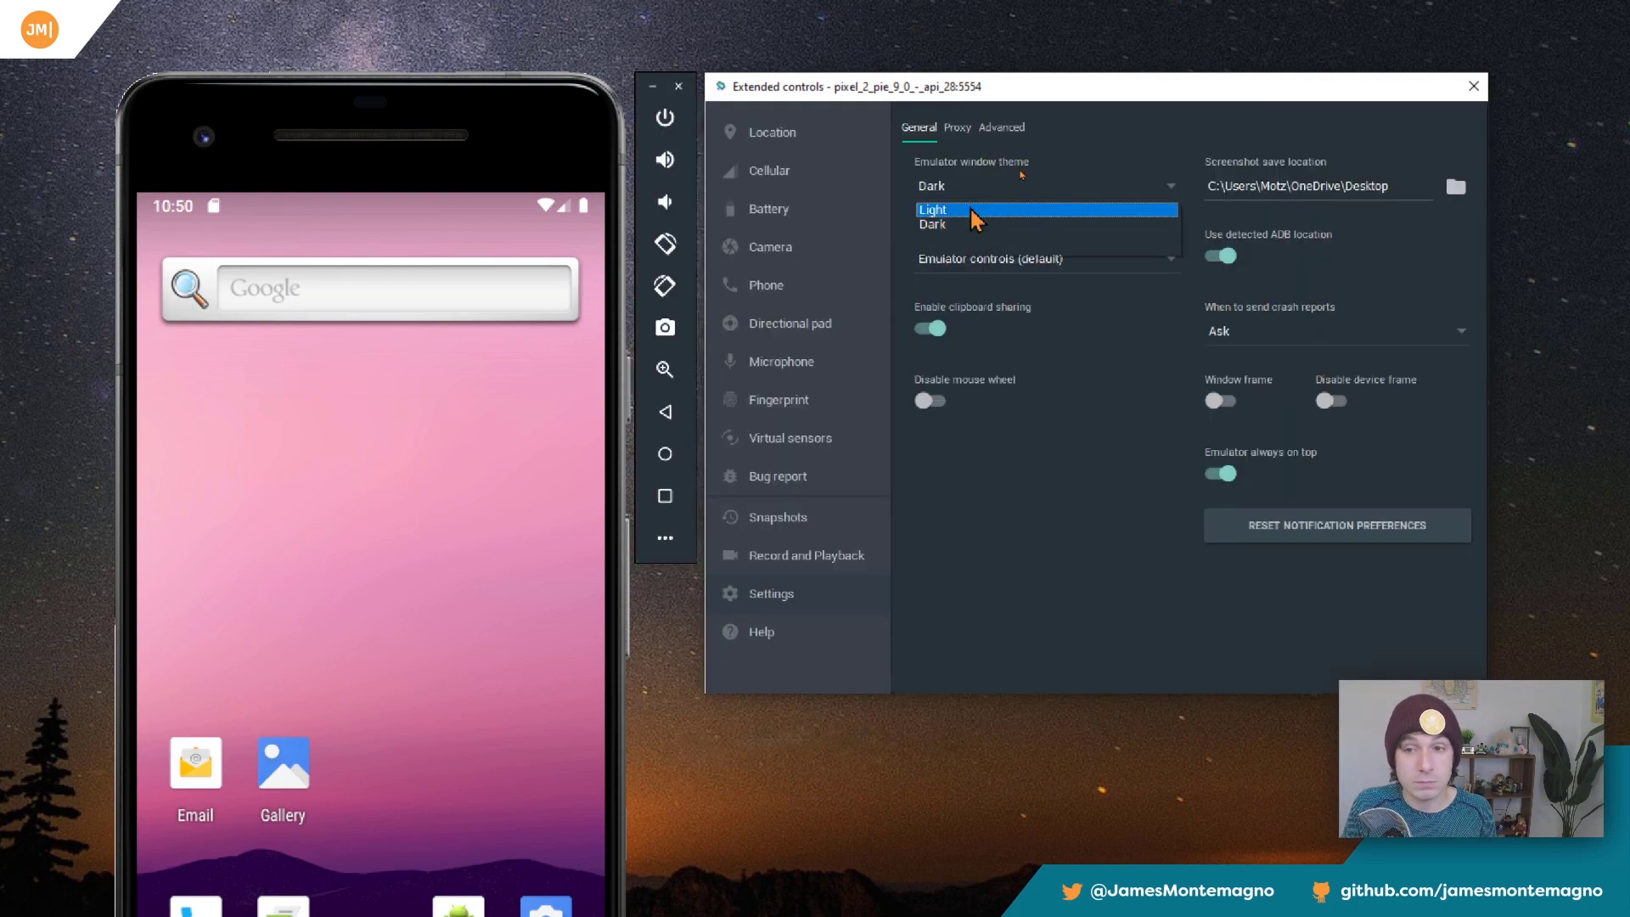
pyautogui.click(970, 212)
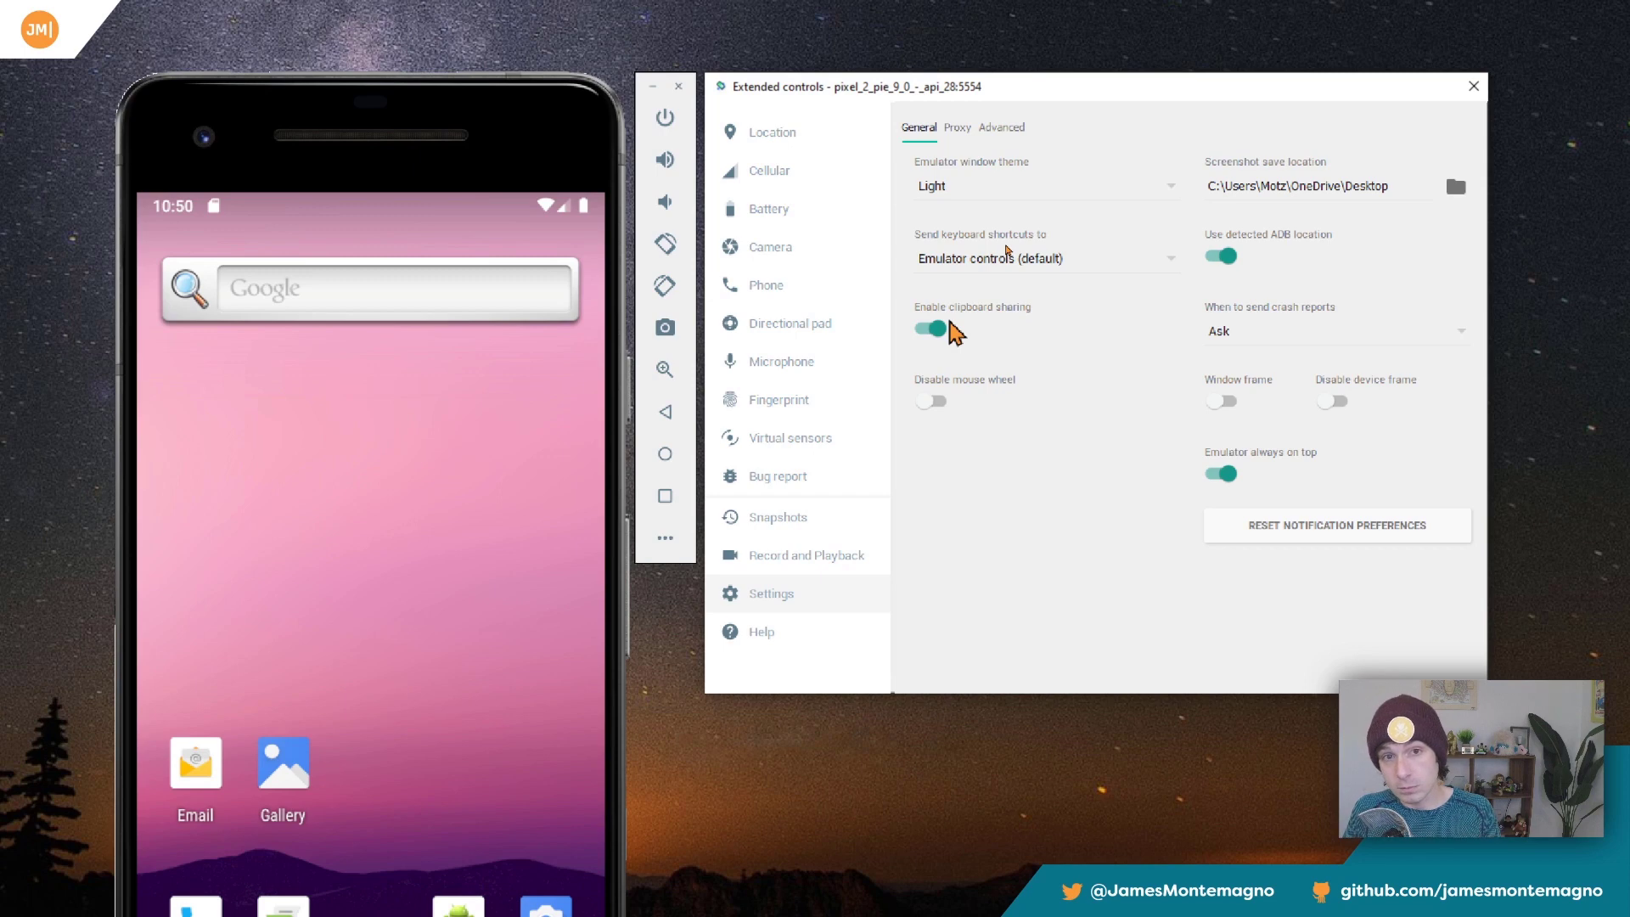
# Toggle the Disable mouse wheel setting on and off, and try scrolling on the phone's home screen.
pyautogui.click(932, 401)
pyautogui.click(935, 405)
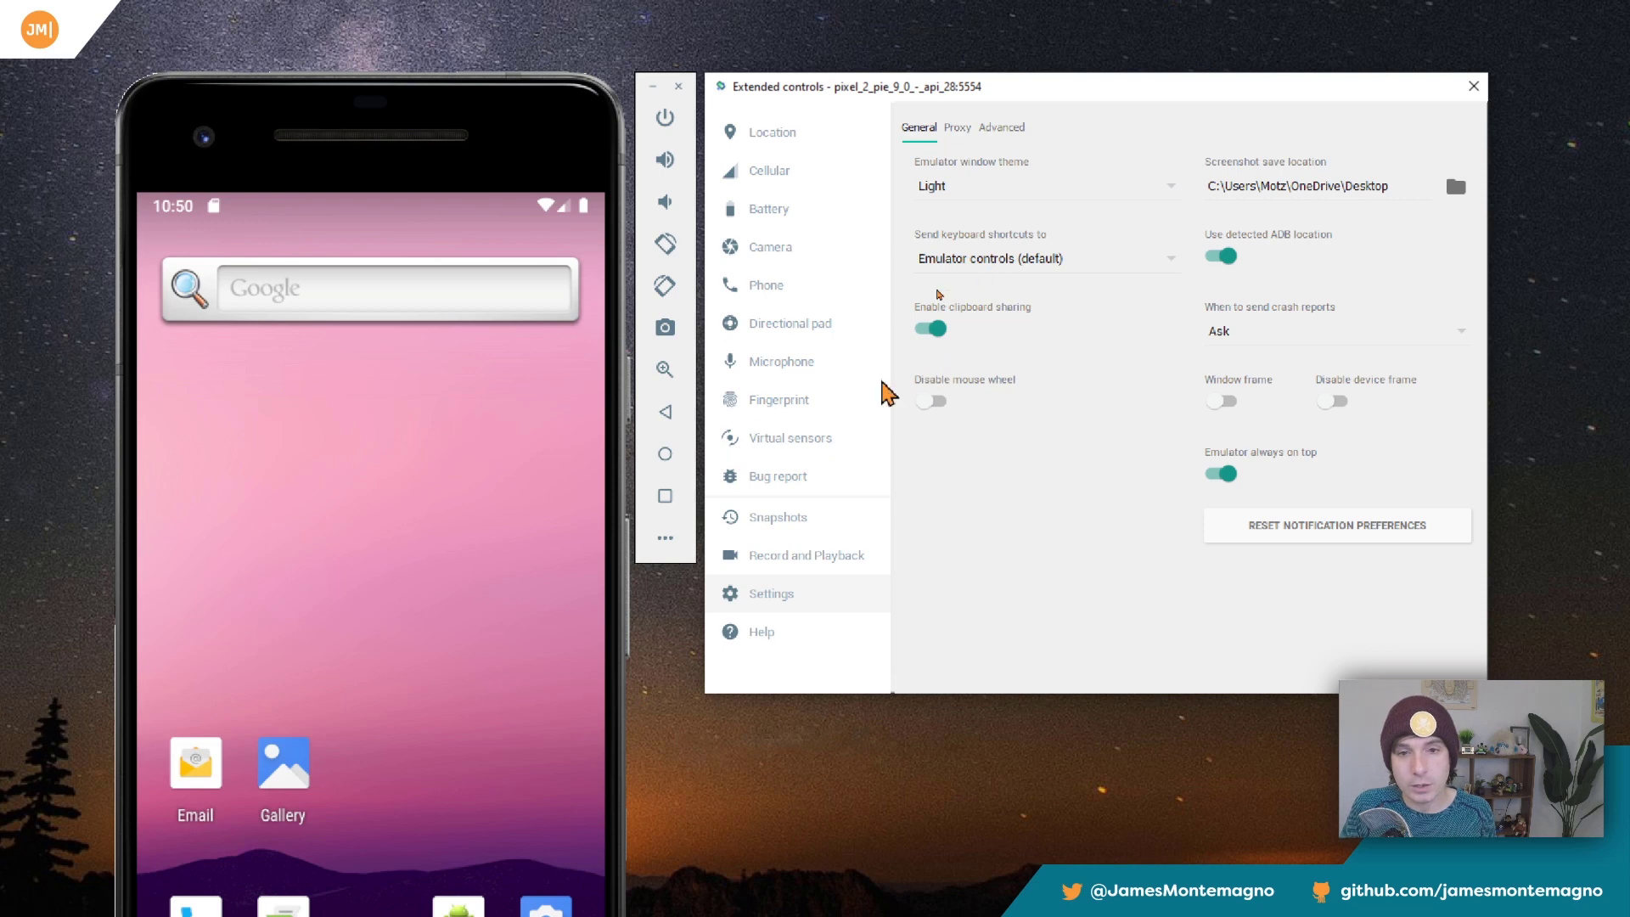
pyautogui.scroll(-2, 535, 414)
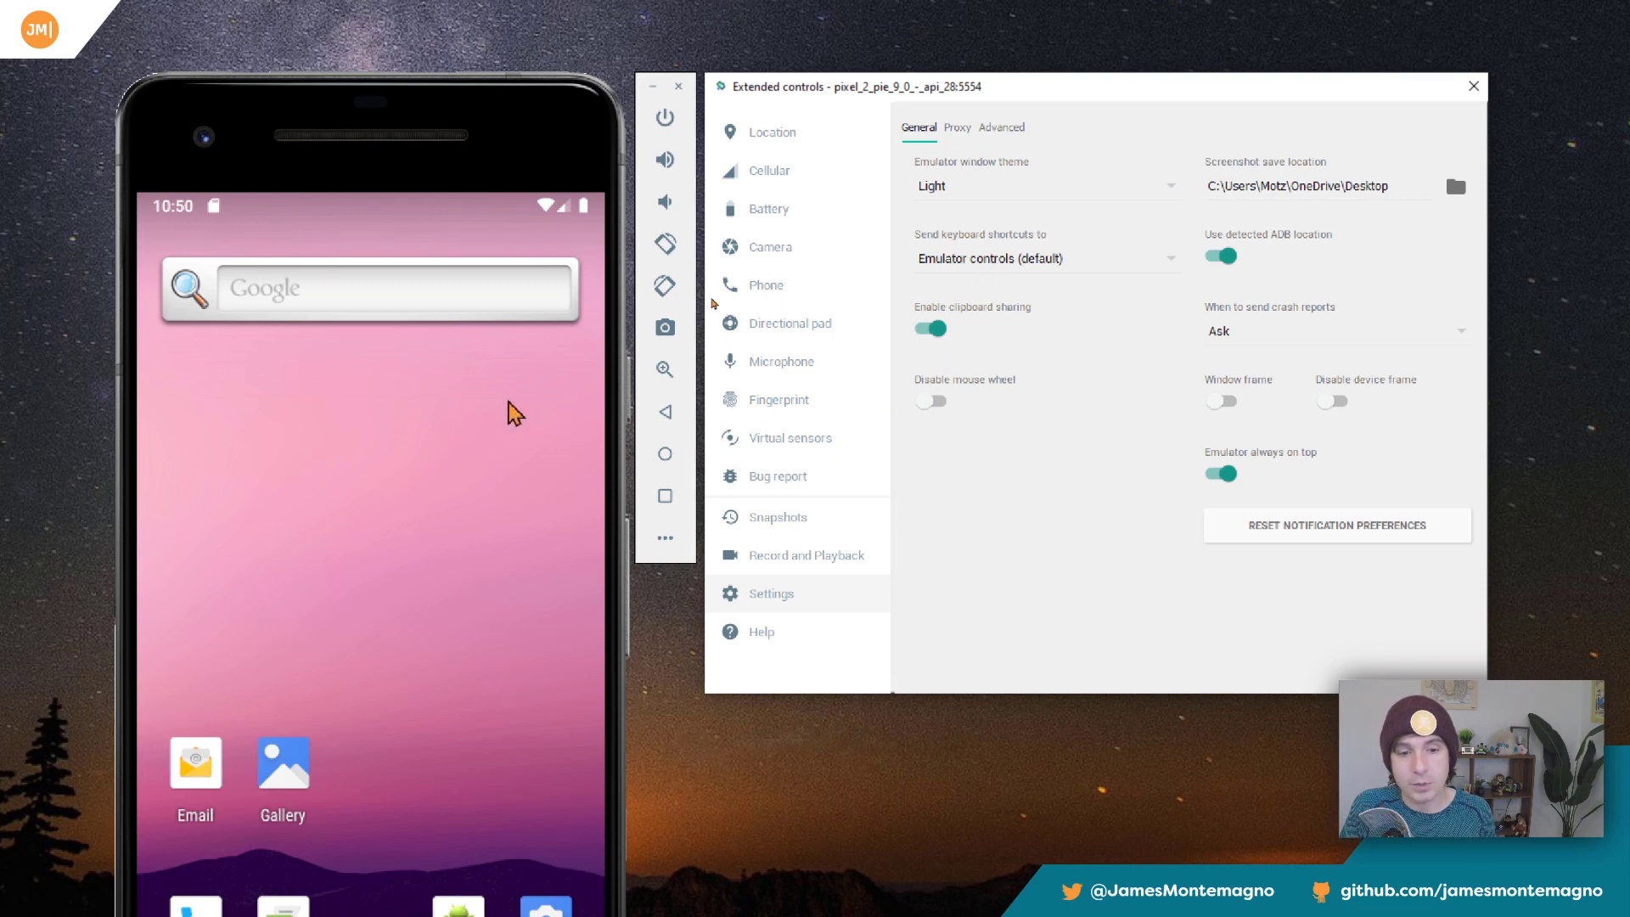
pyautogui.scroll(-2, 426, 531)
pyautogui.scroll(-3, 426, 531)
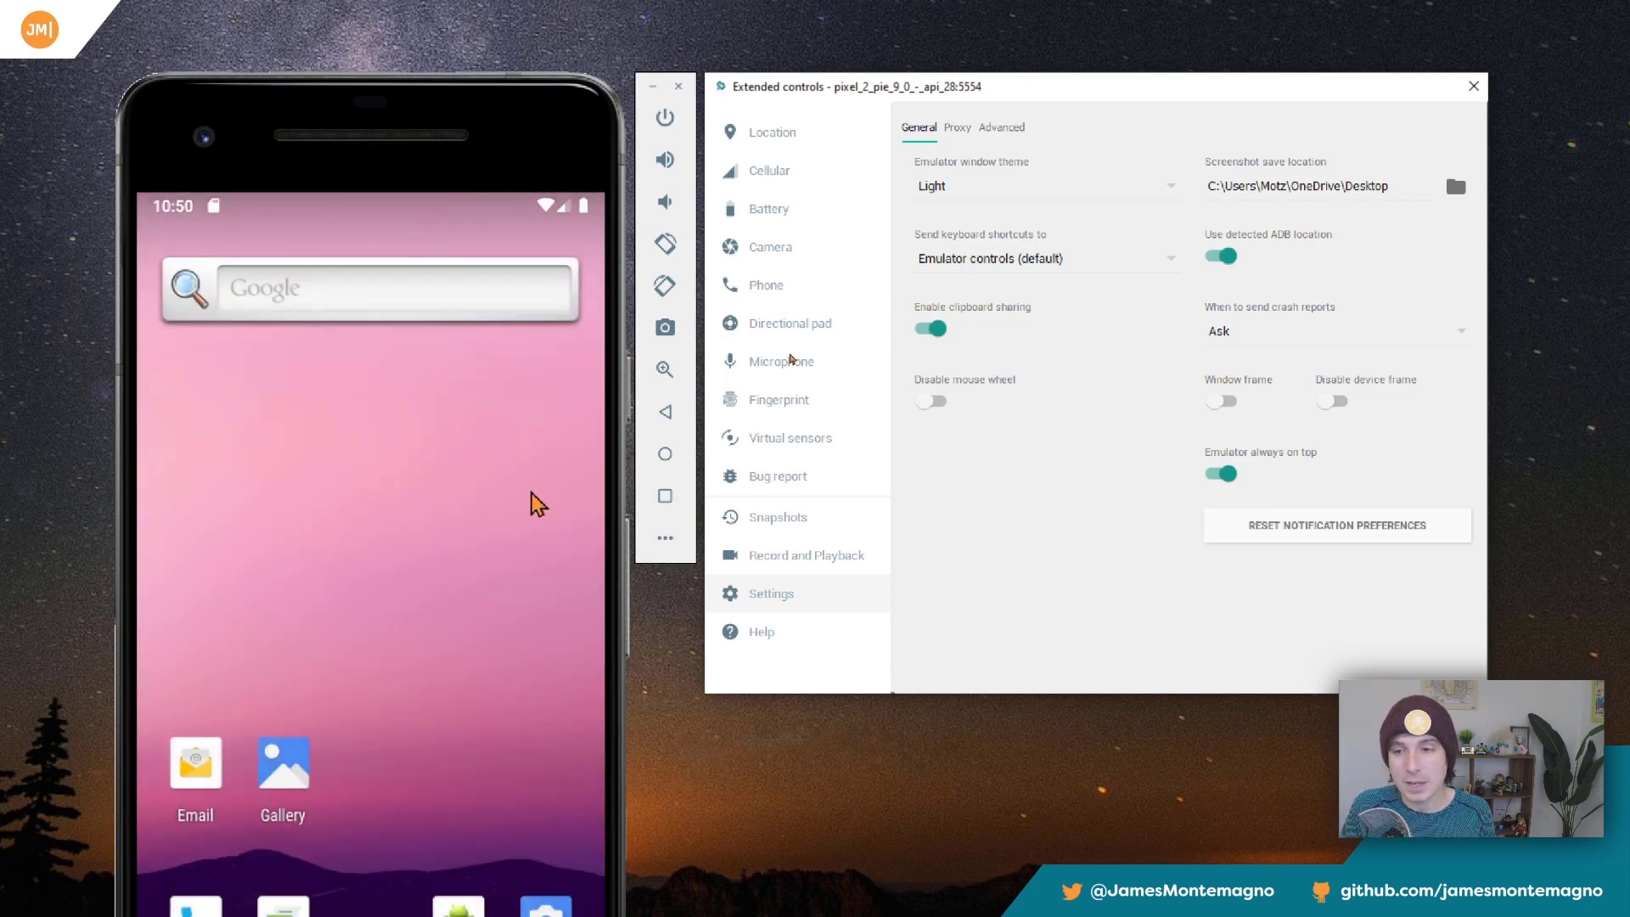
# Try the Window frame and Disable device frame settings, switching each on and back off.
pyautogui.click(1223, 402)
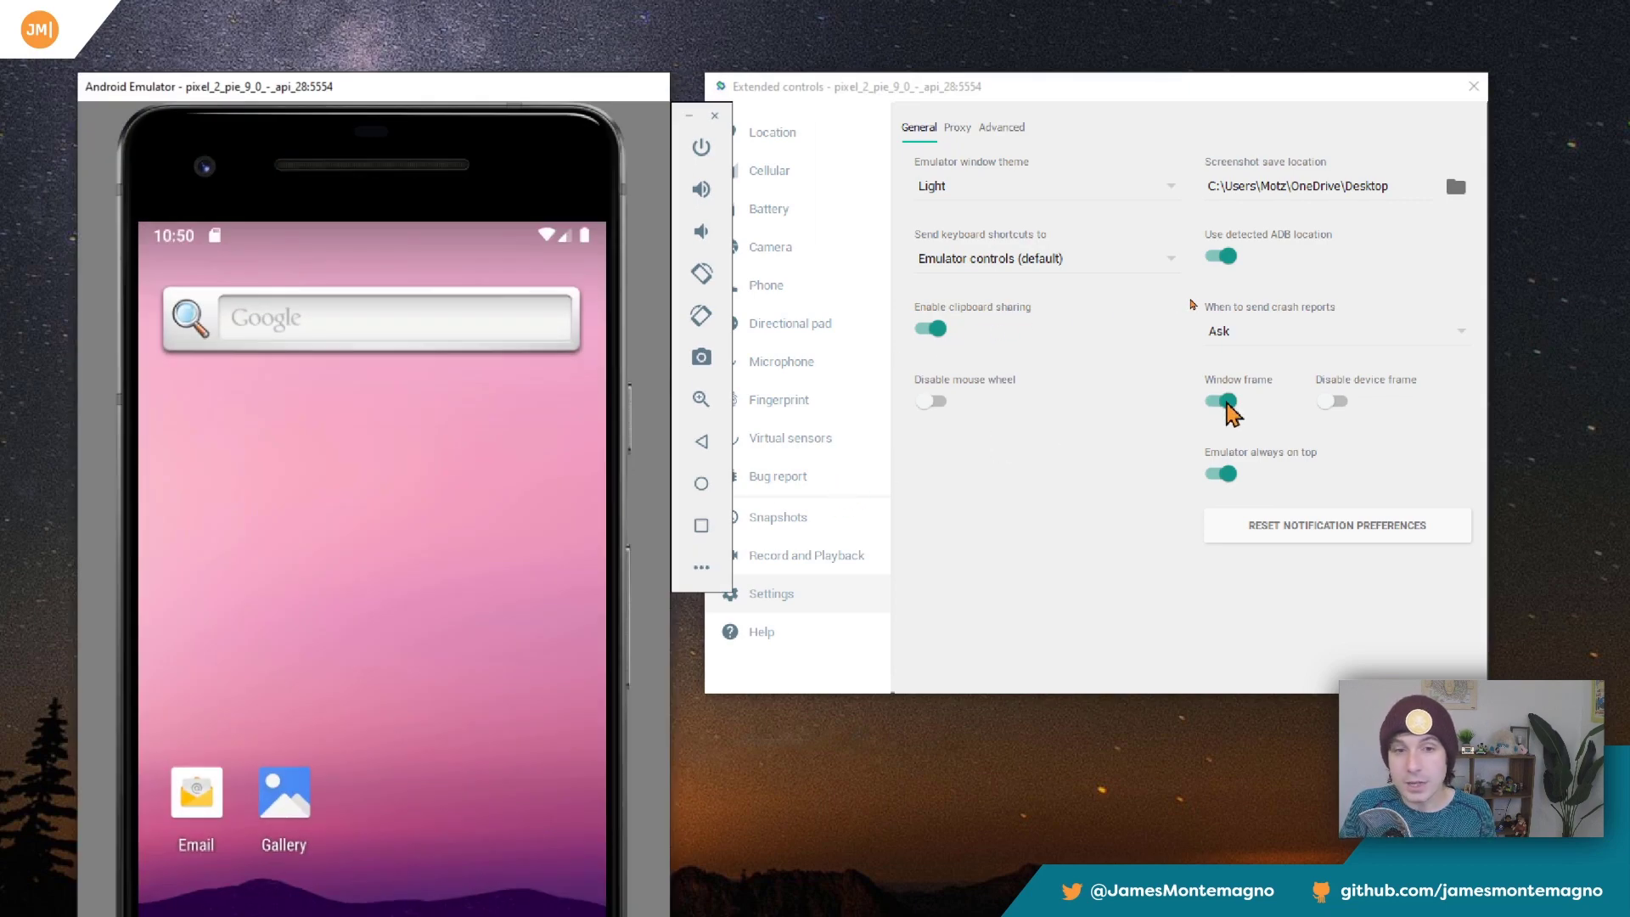
pyautogui.click(1225, 402)
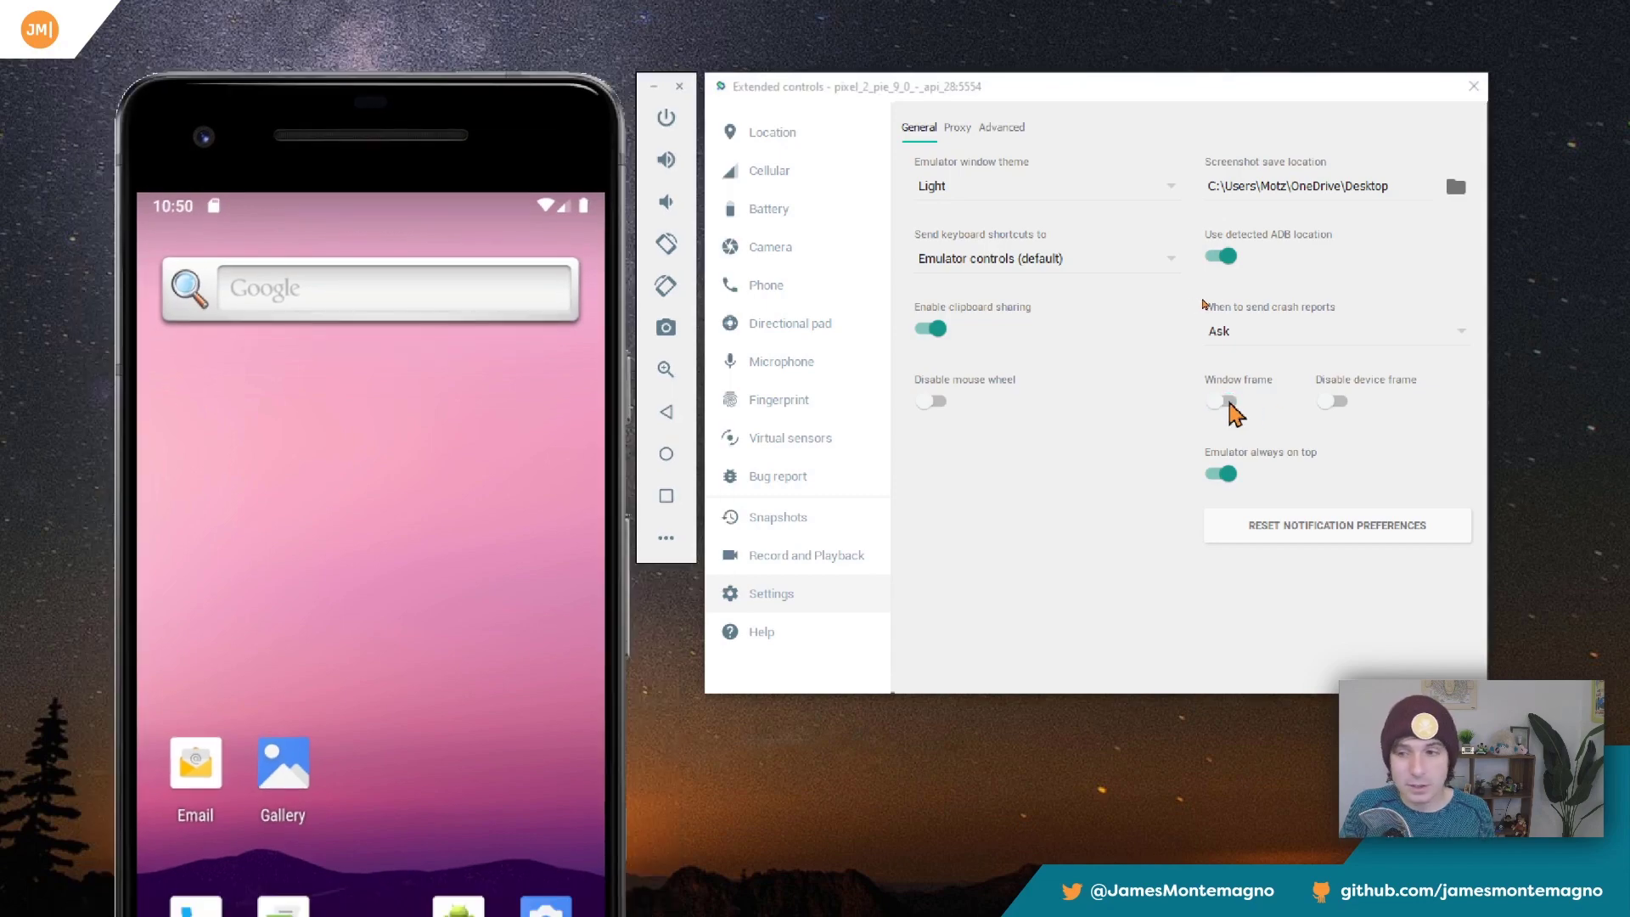
pyautogui.click(1329, 403)
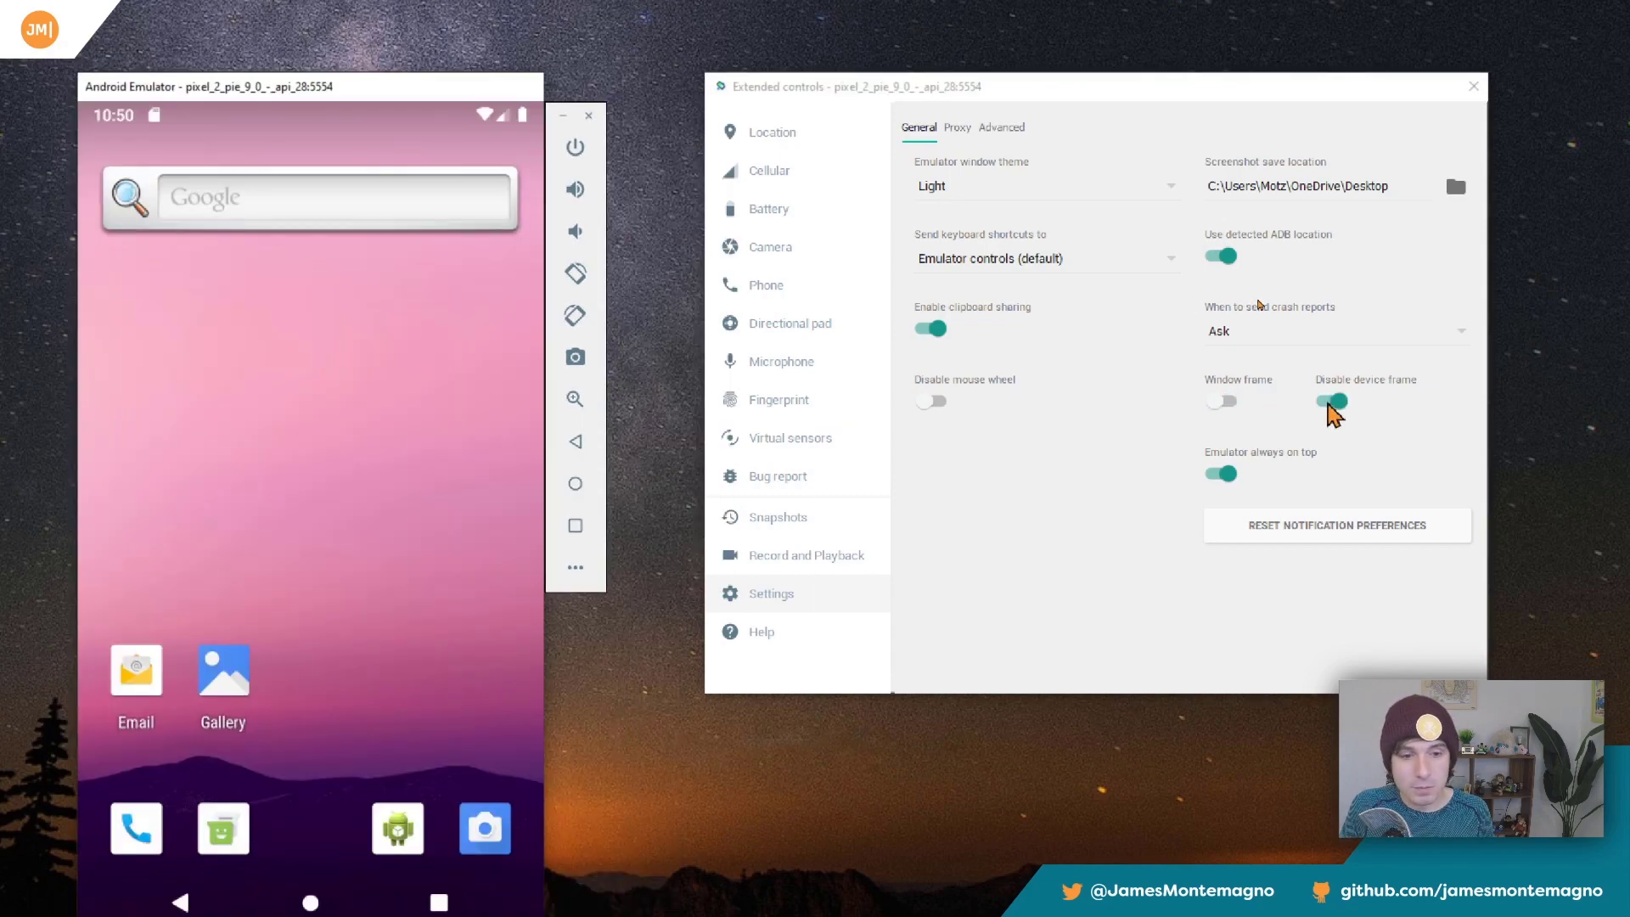
pyautogui.click(1330, 404)
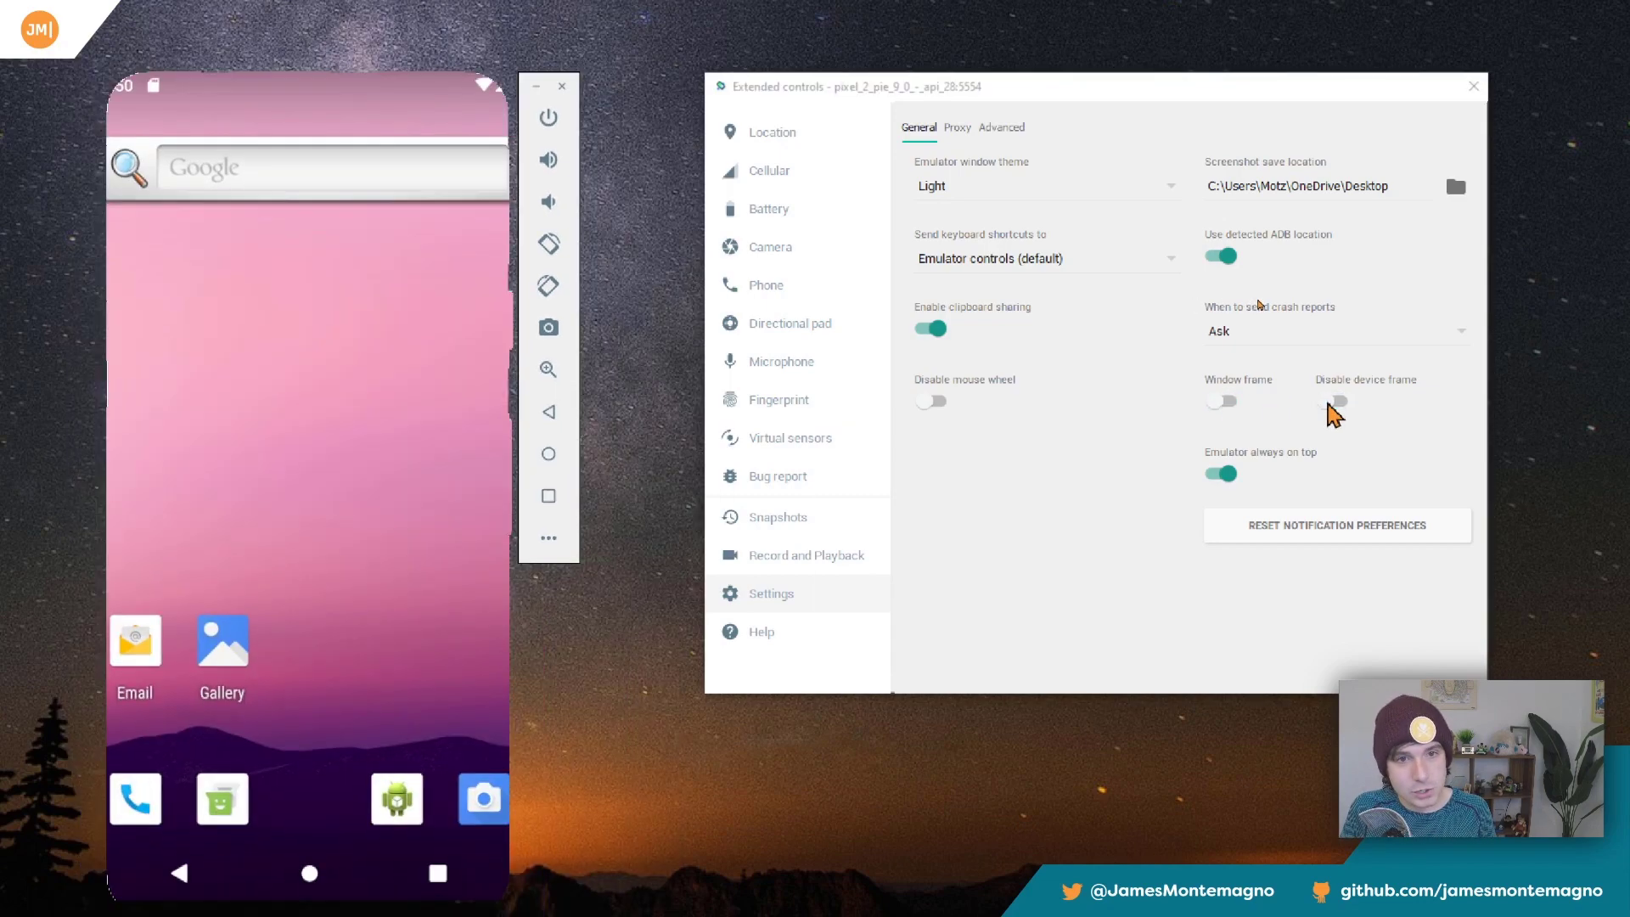
pyautogui.click(1329, 404)
pyautogui.click(1329, 404)
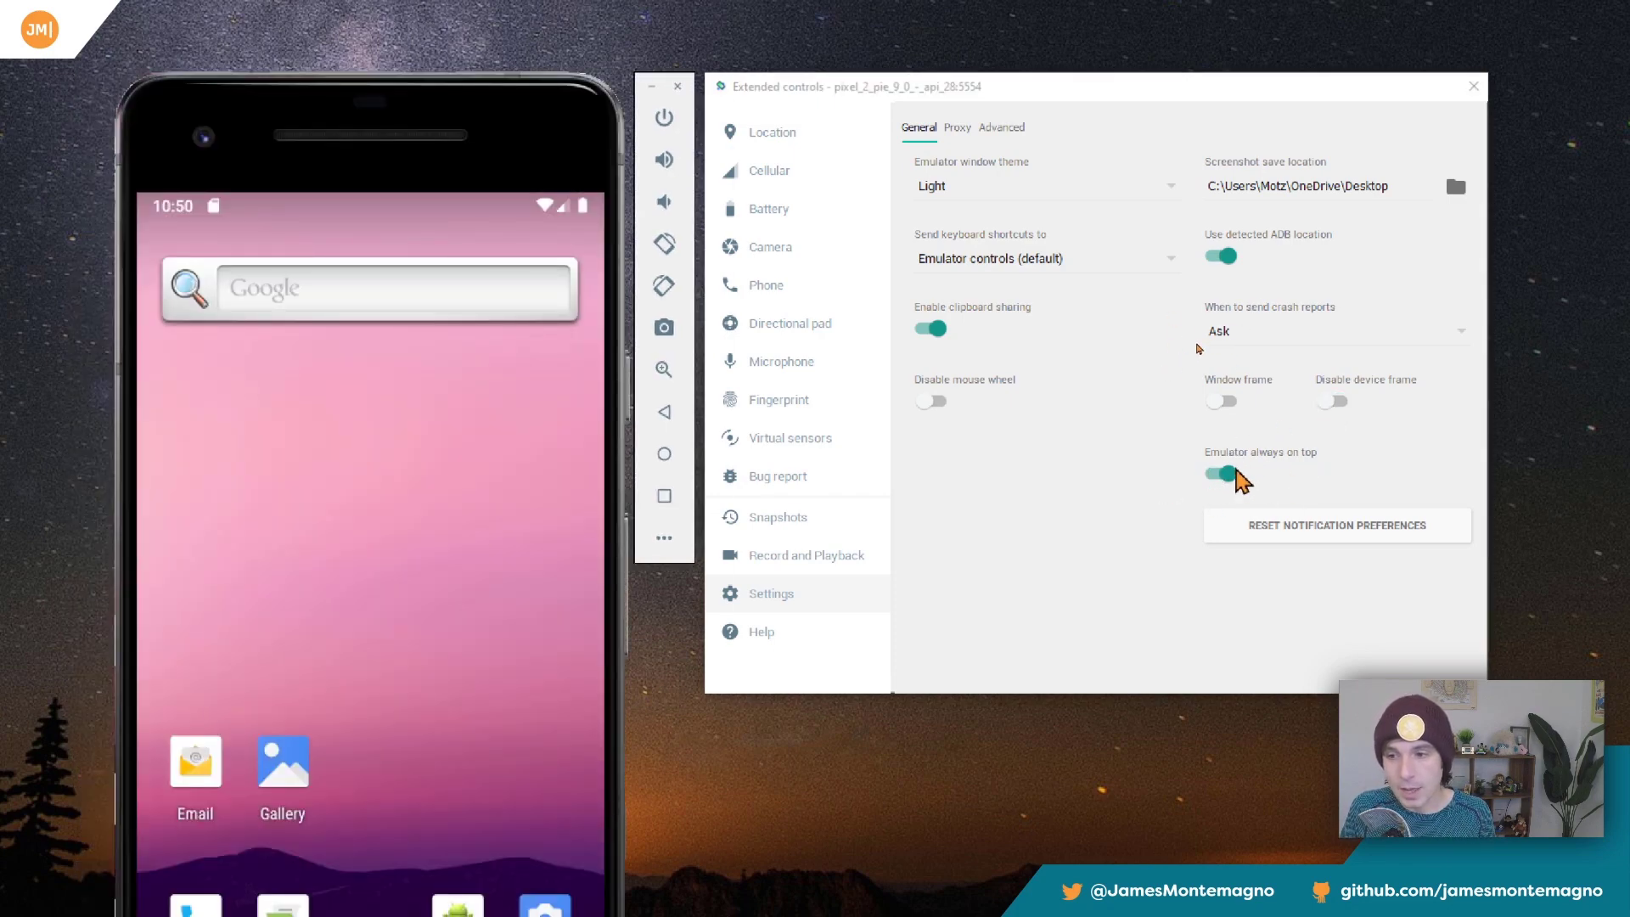
# Turn off Emulator always on top and move the extended controls window over the phone to test the overlap.
pyautogui.click(1225, 475)
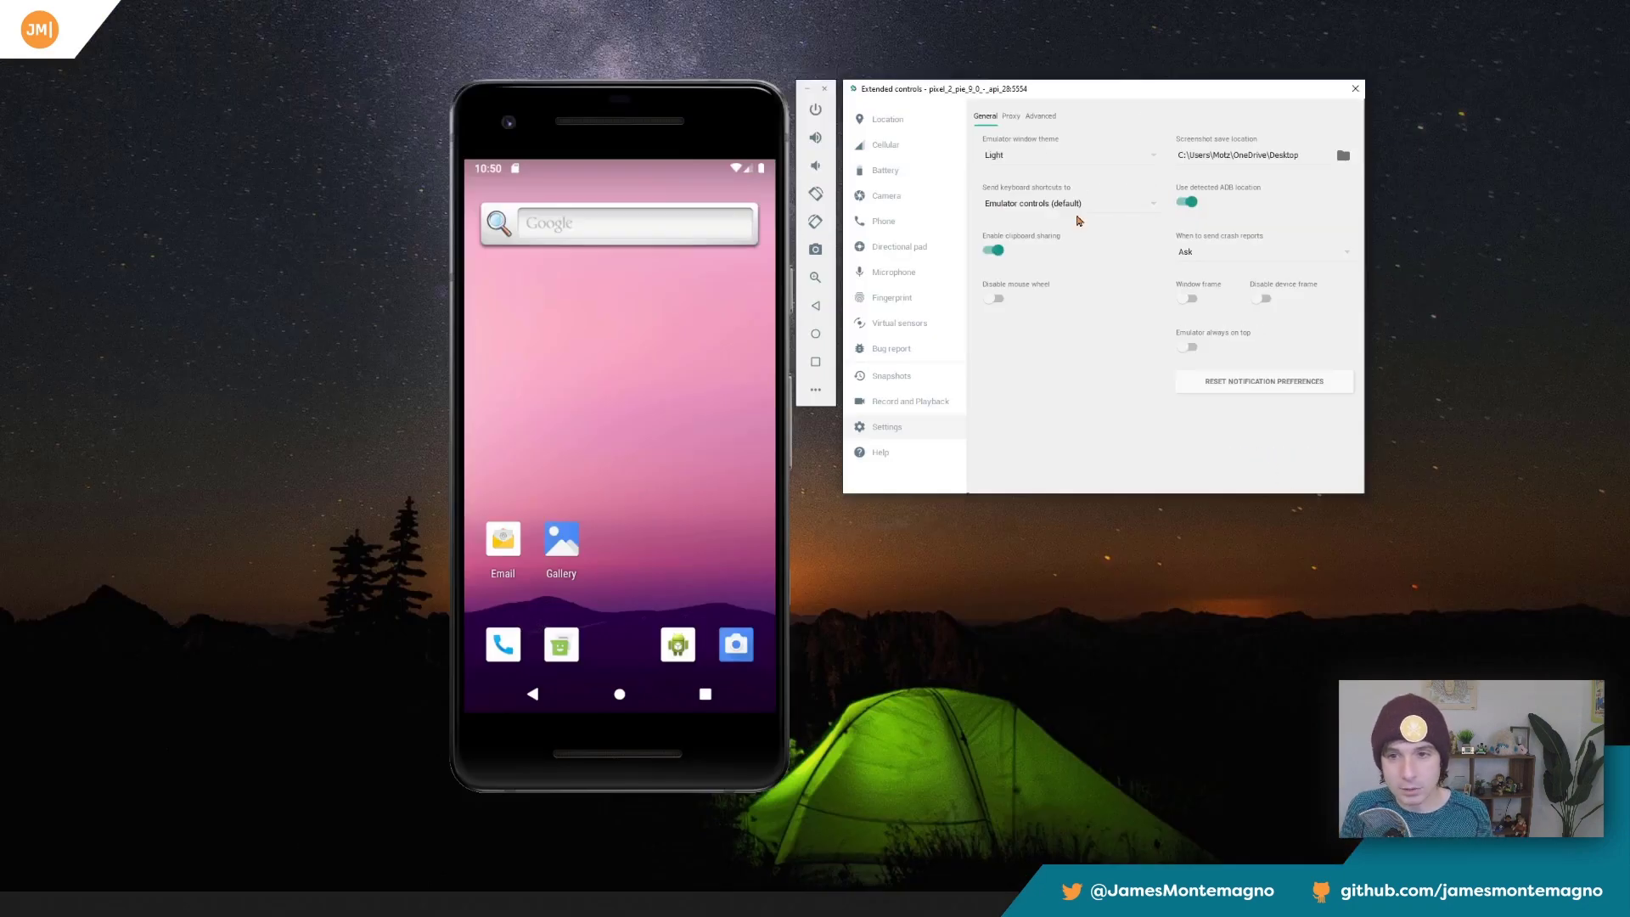
pyautogui.moveTo(994, 89); pyautogui.dragTo(296, 145)
pyautogui.click(560, 103)
pyautogui.click(411, 120)
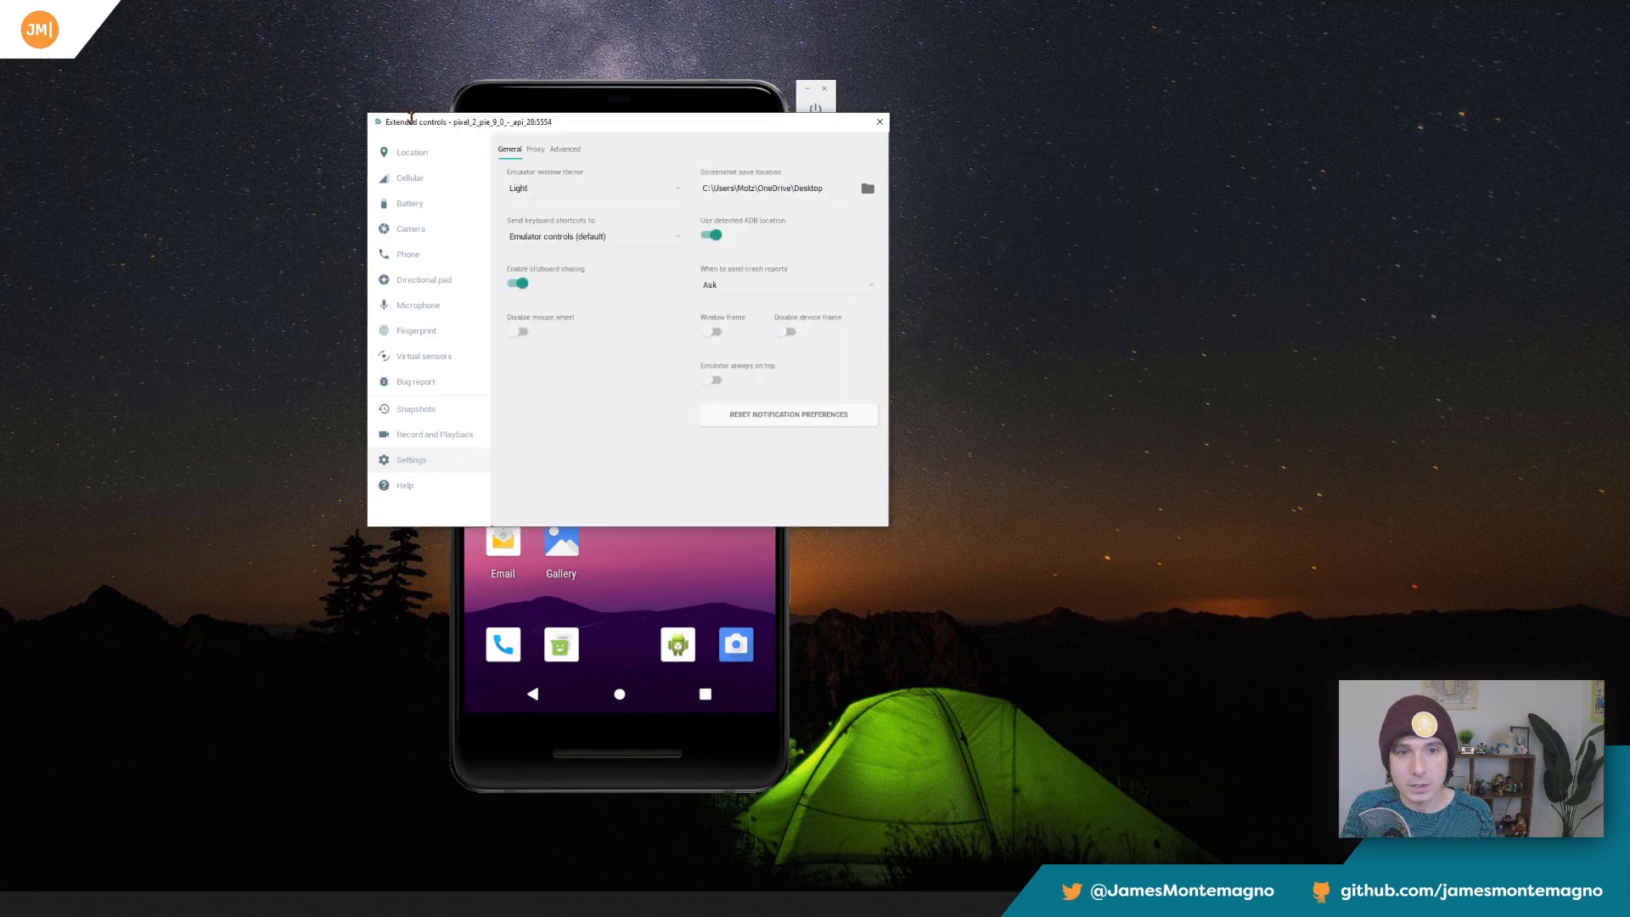
pyautogui.click(712, 381)
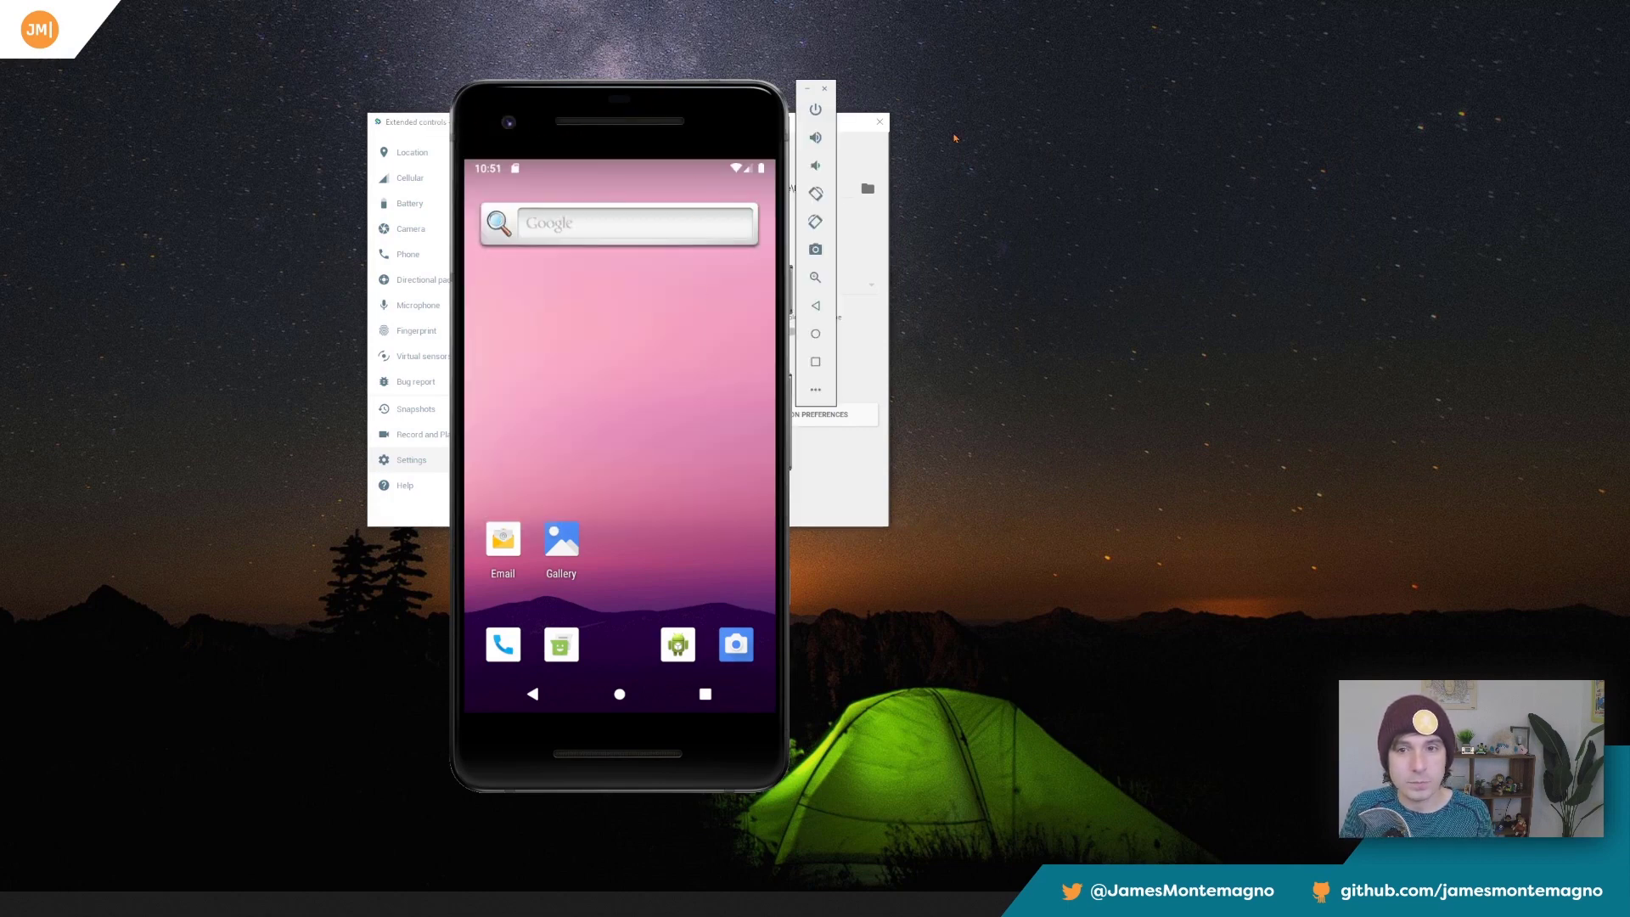
# Turn Emulator always on top back on and place the extended controls window beside the phone.
pyautogui.moveTo(849, 130); pyautogui.dragTo(1131, 146)
pyautogui.click(1014, 384)
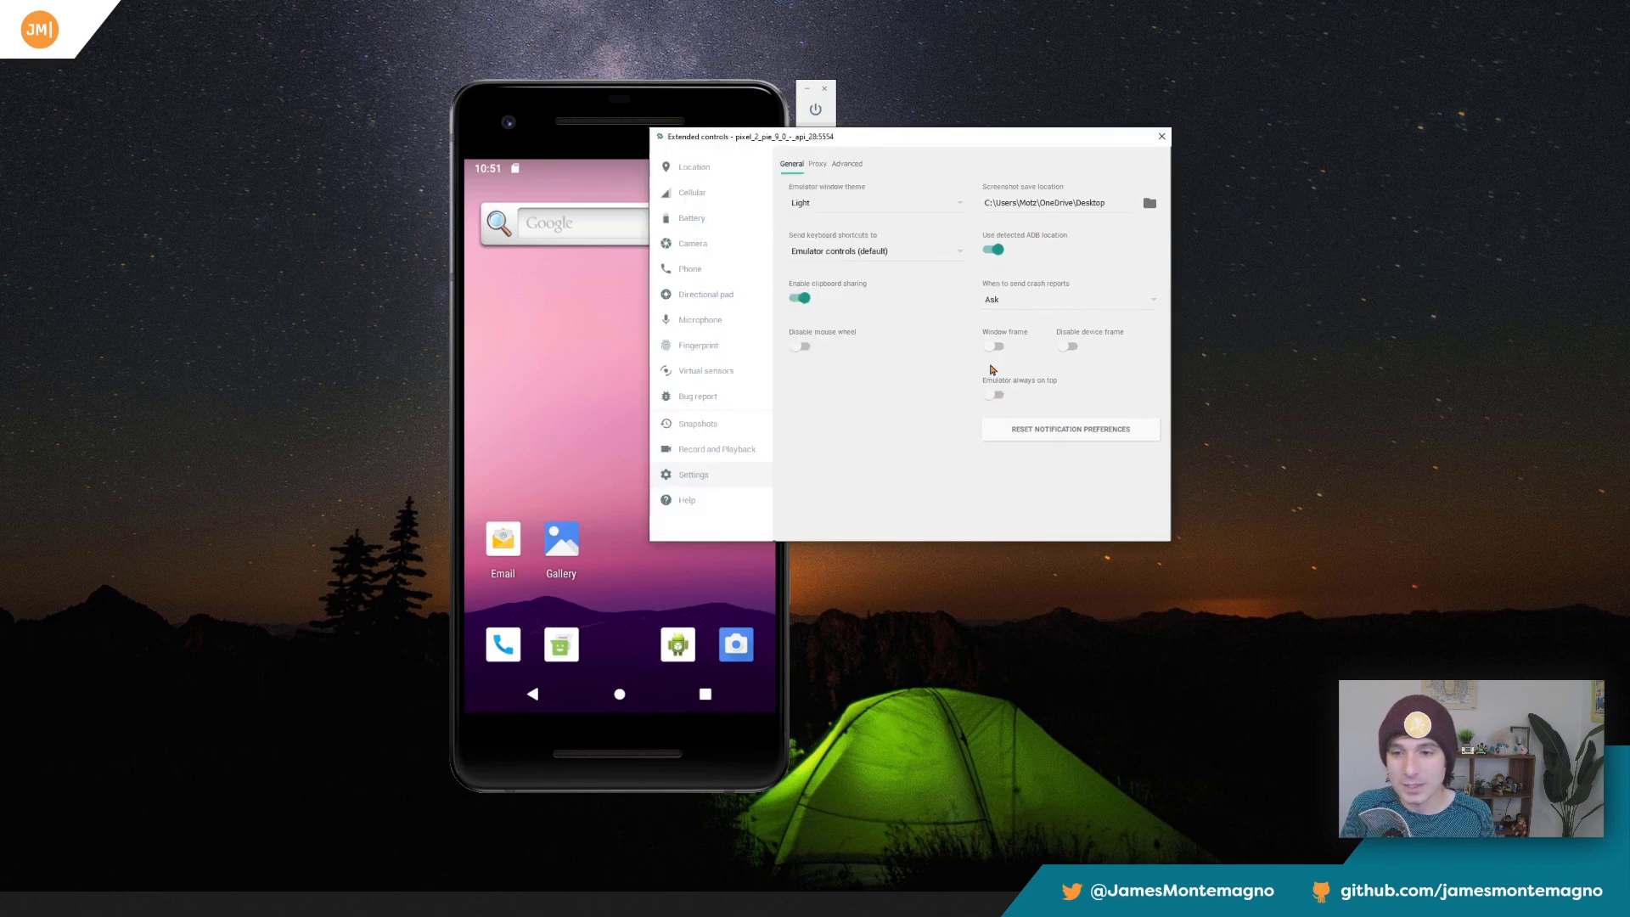
pyautogui.moveTo(965, 146); pyautogui.dragTo(1164, 130)
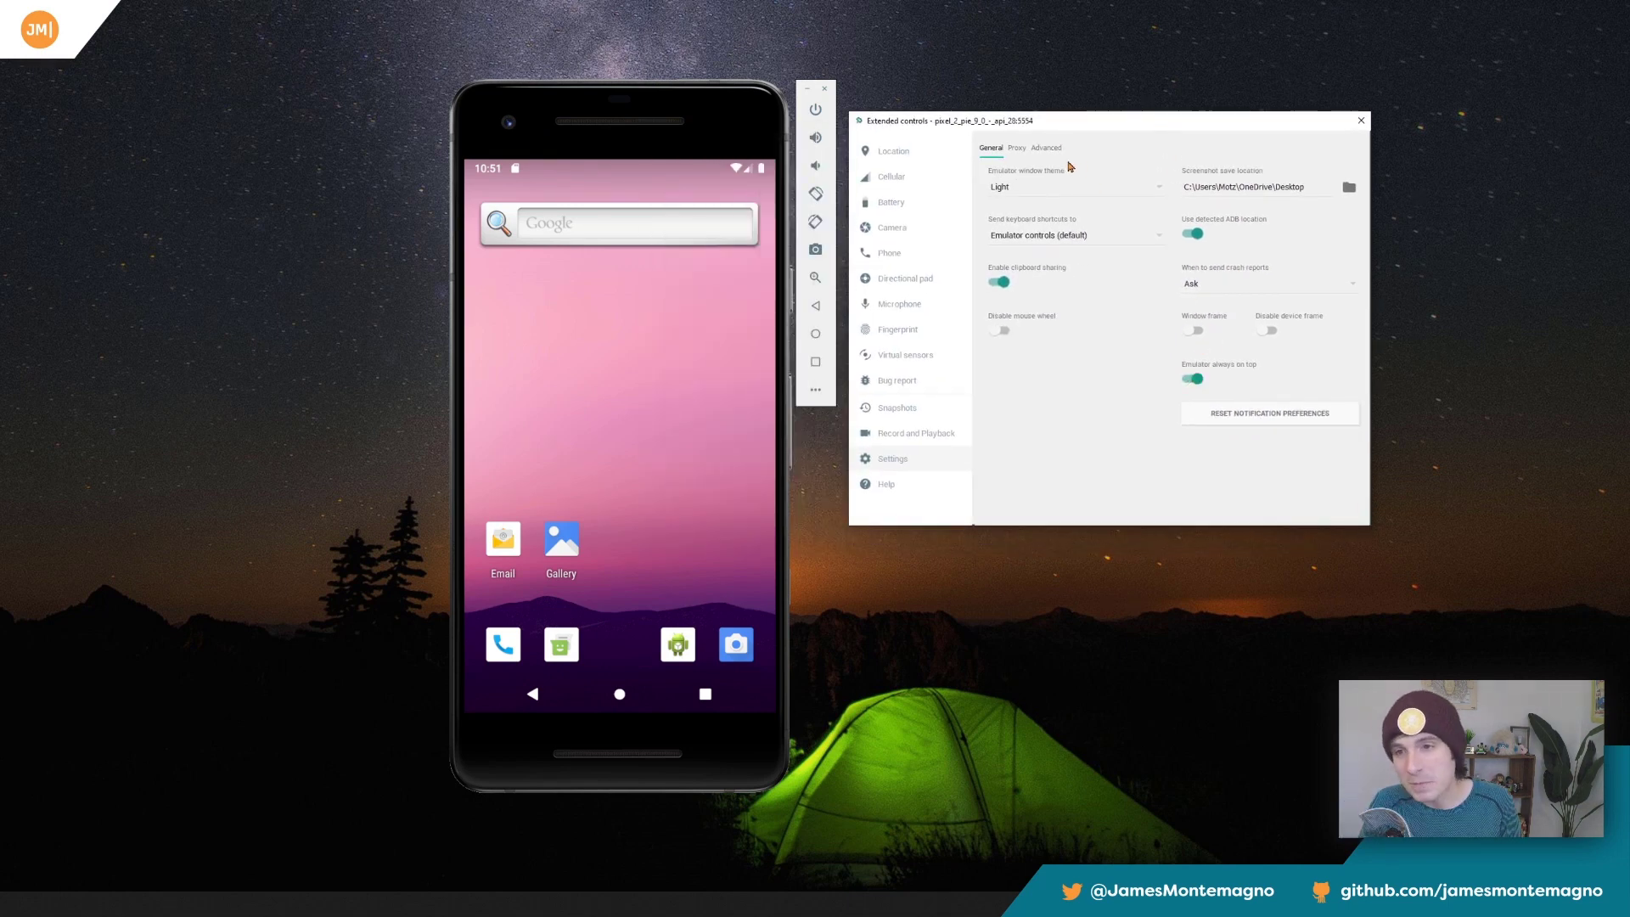
# Review the proxy settings and the advanced options for OpenGL ES renderer and API level.
pyautogui.click(1017, 148)
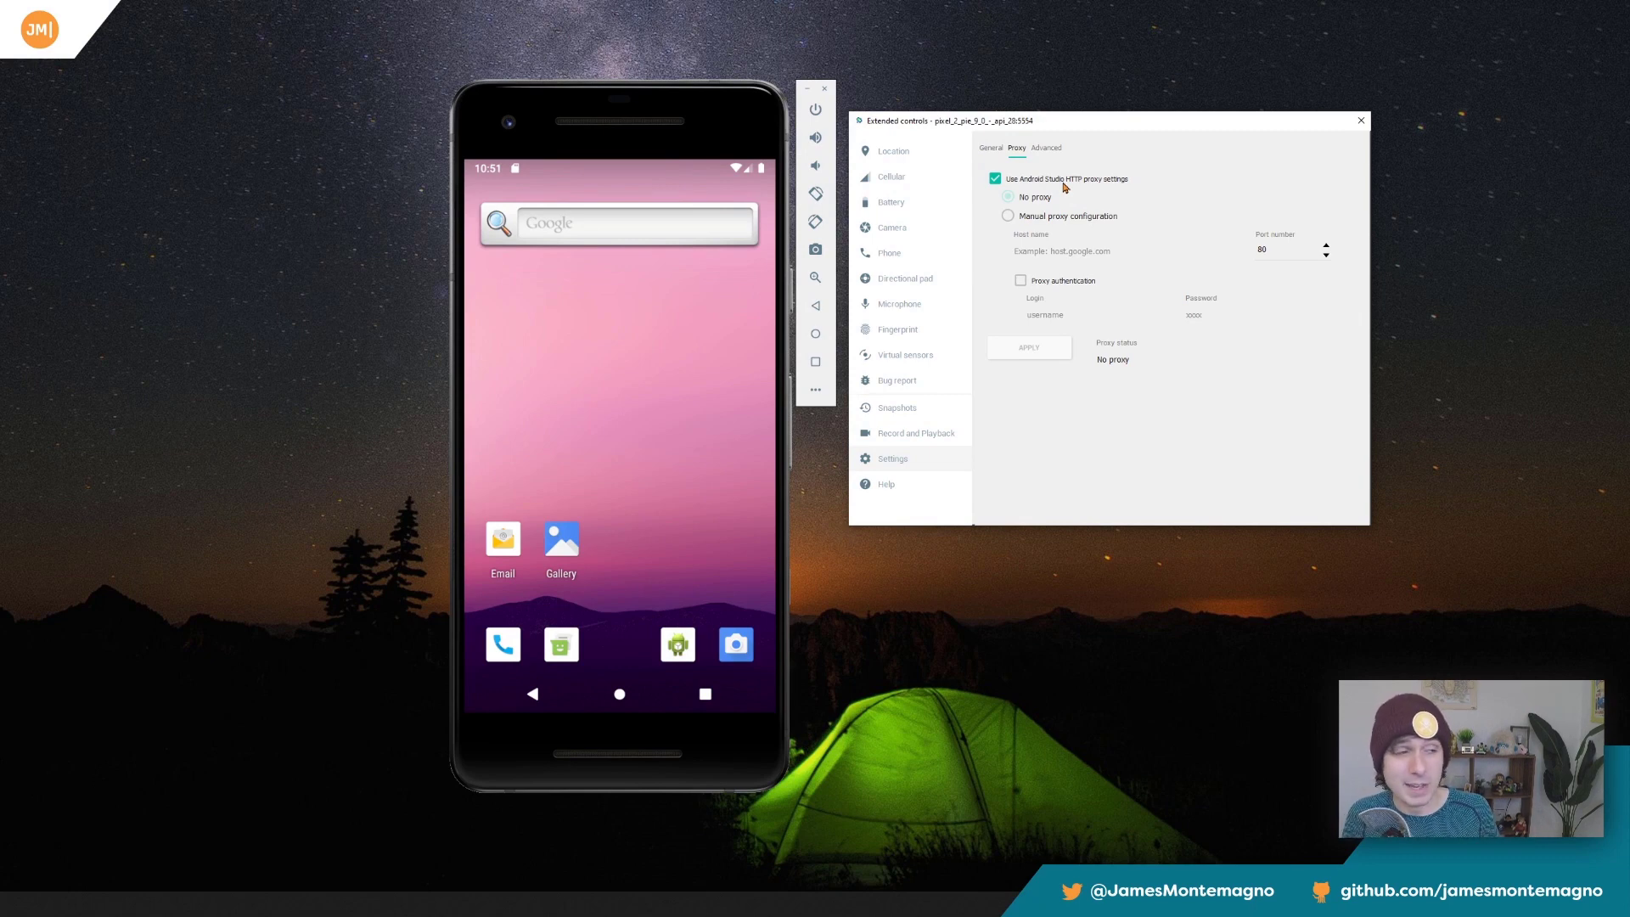
pyautogui.click(1049, 149)
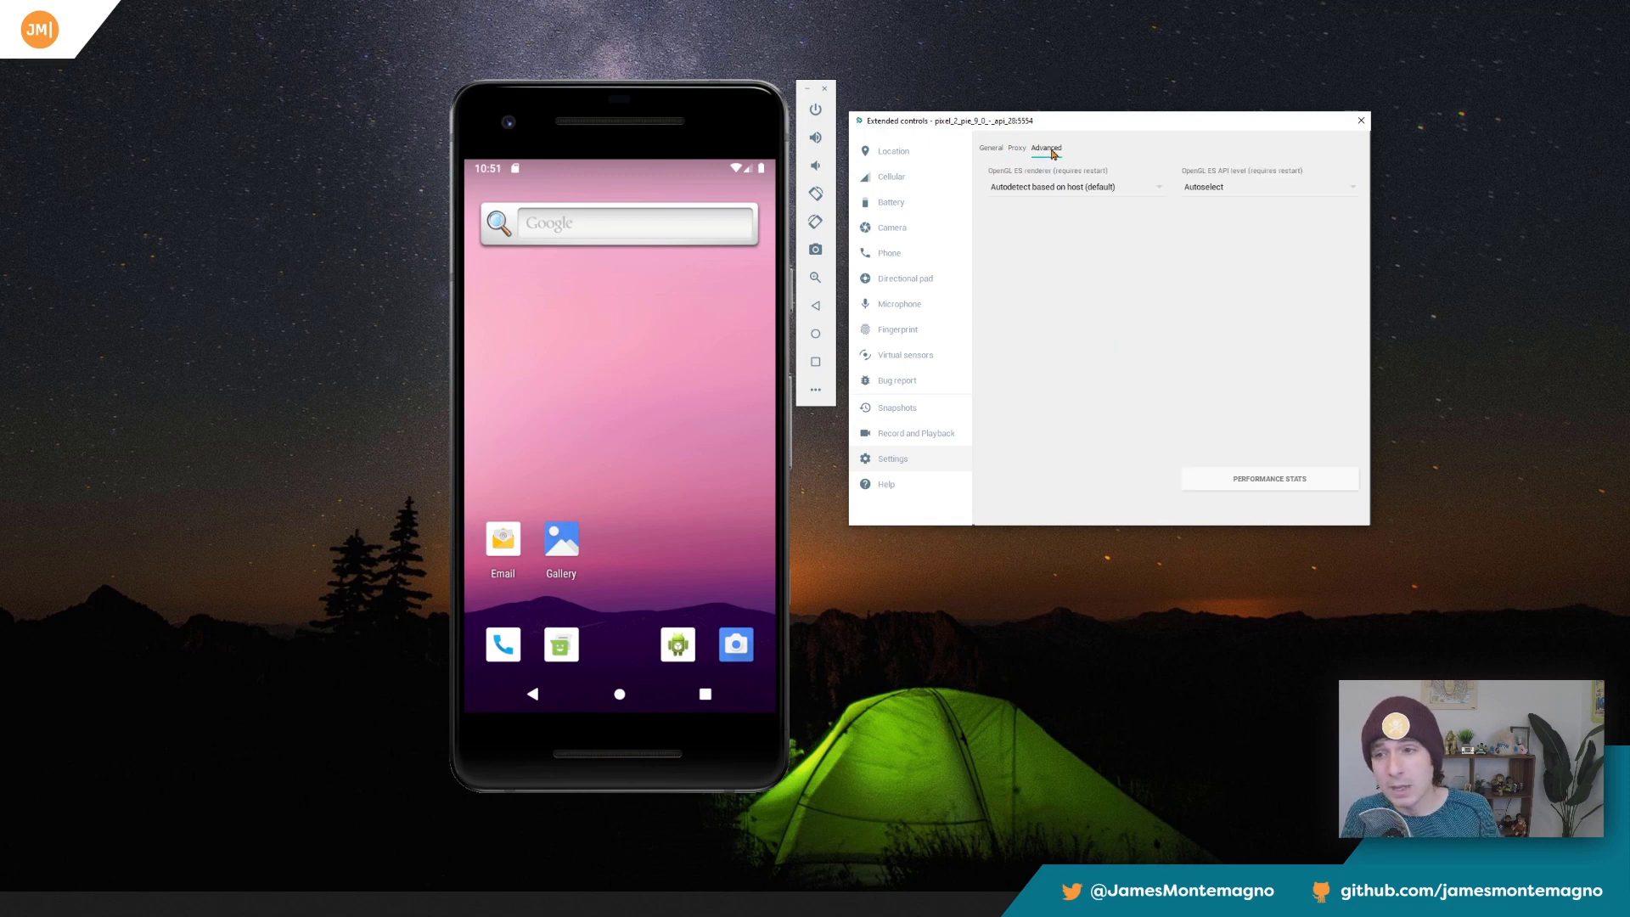
pyautogui.click(1115, 188)
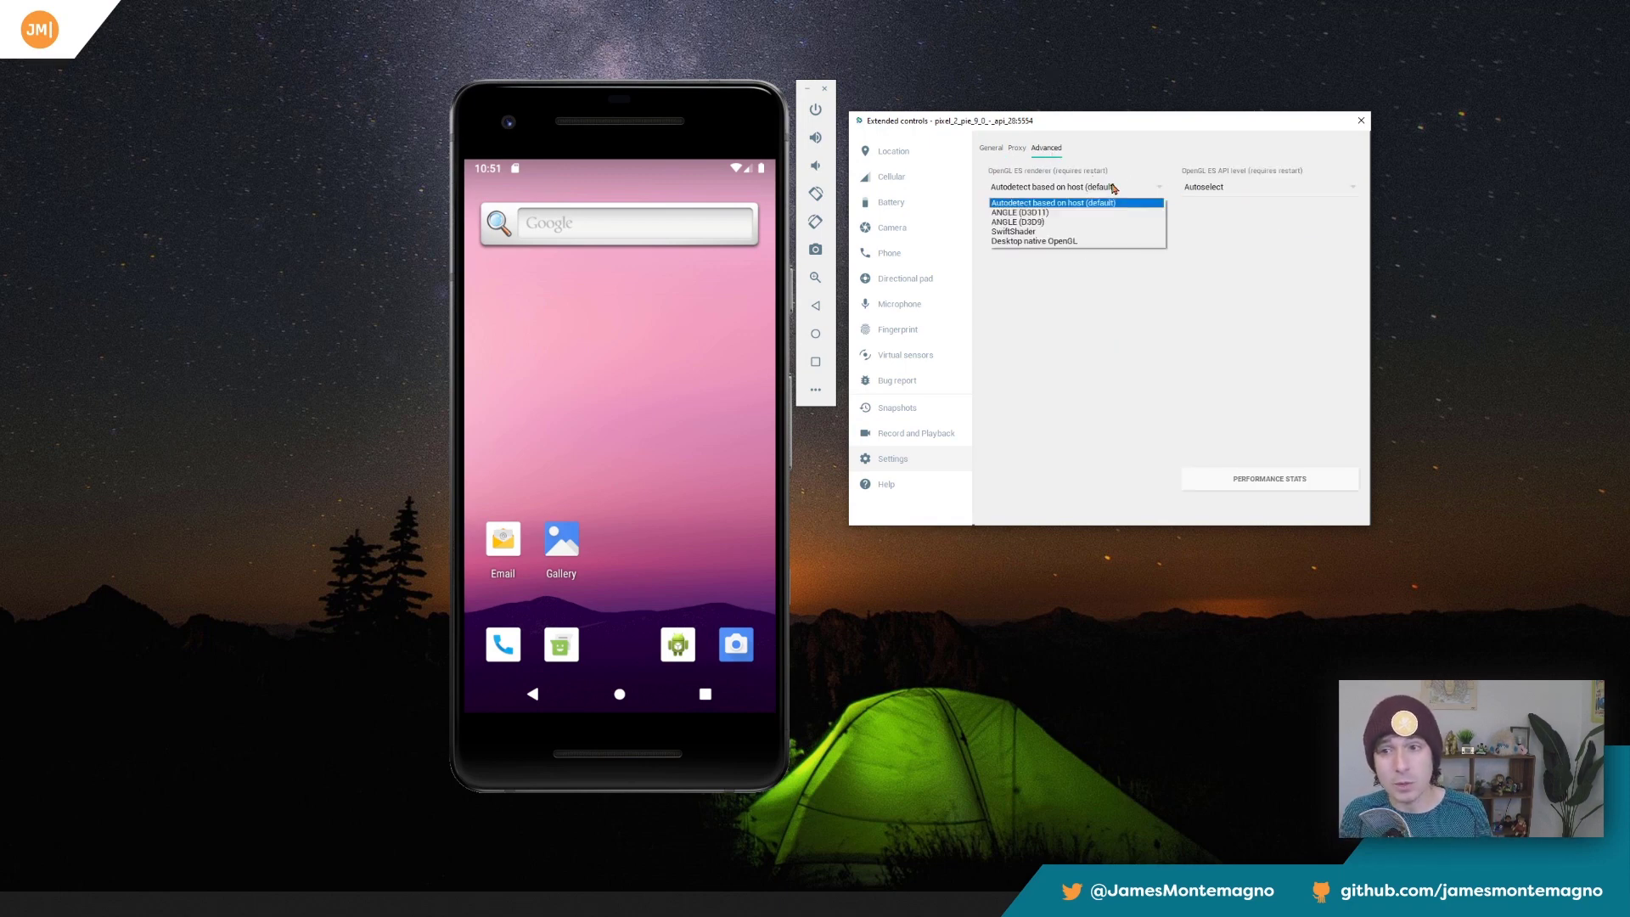
pyautogui.click(1228, 187)
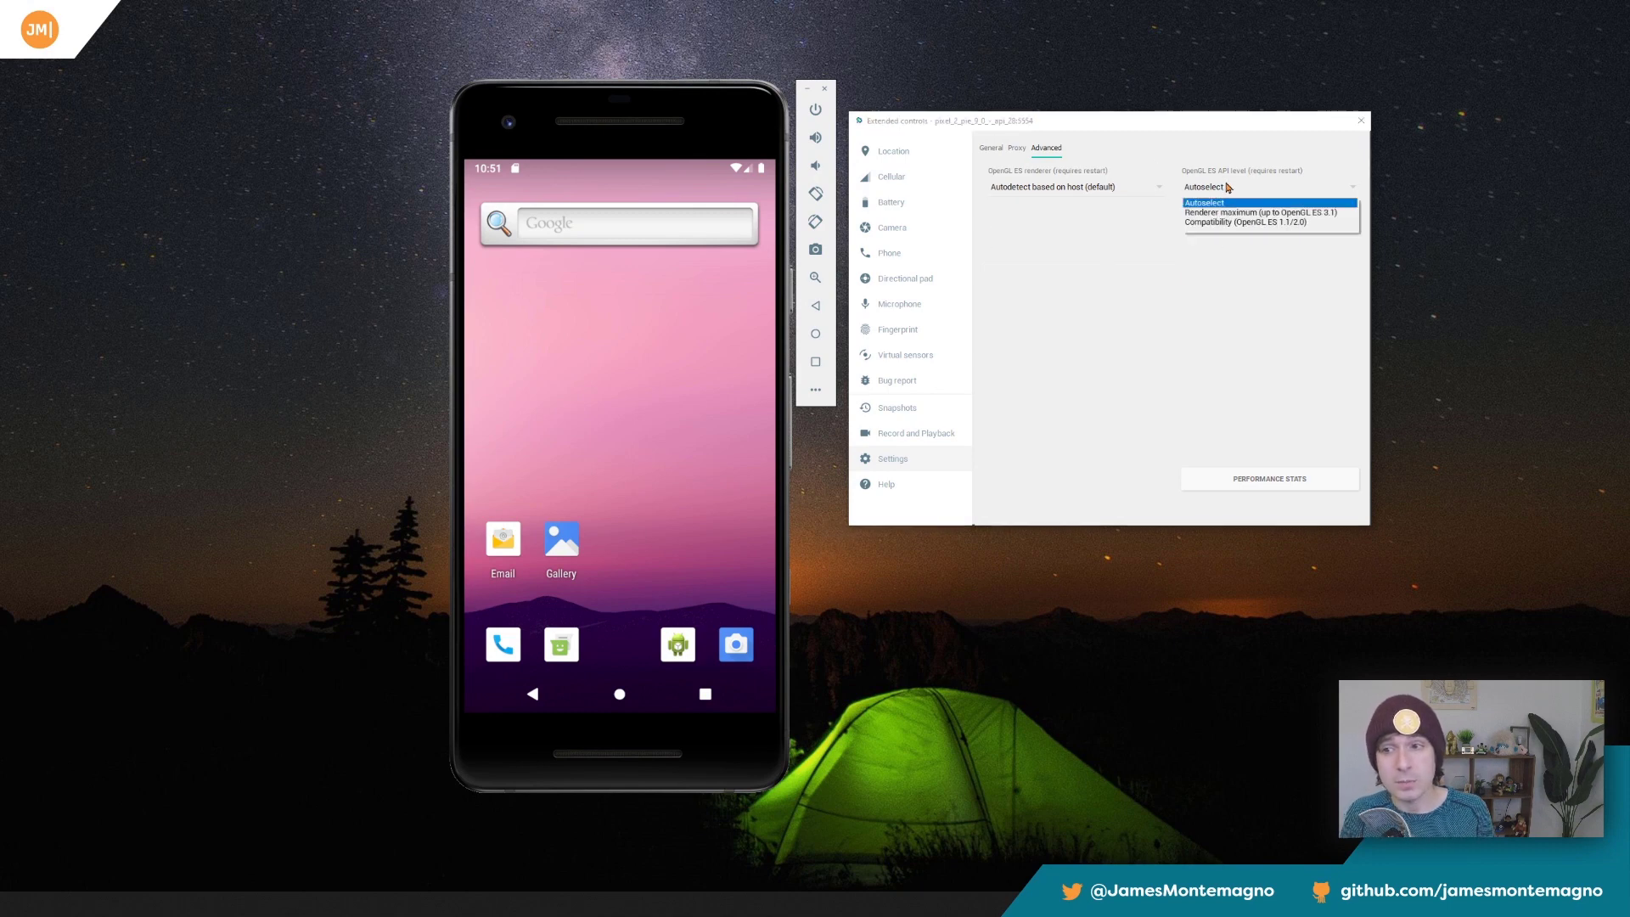
pyautogui.click(1138, 252)
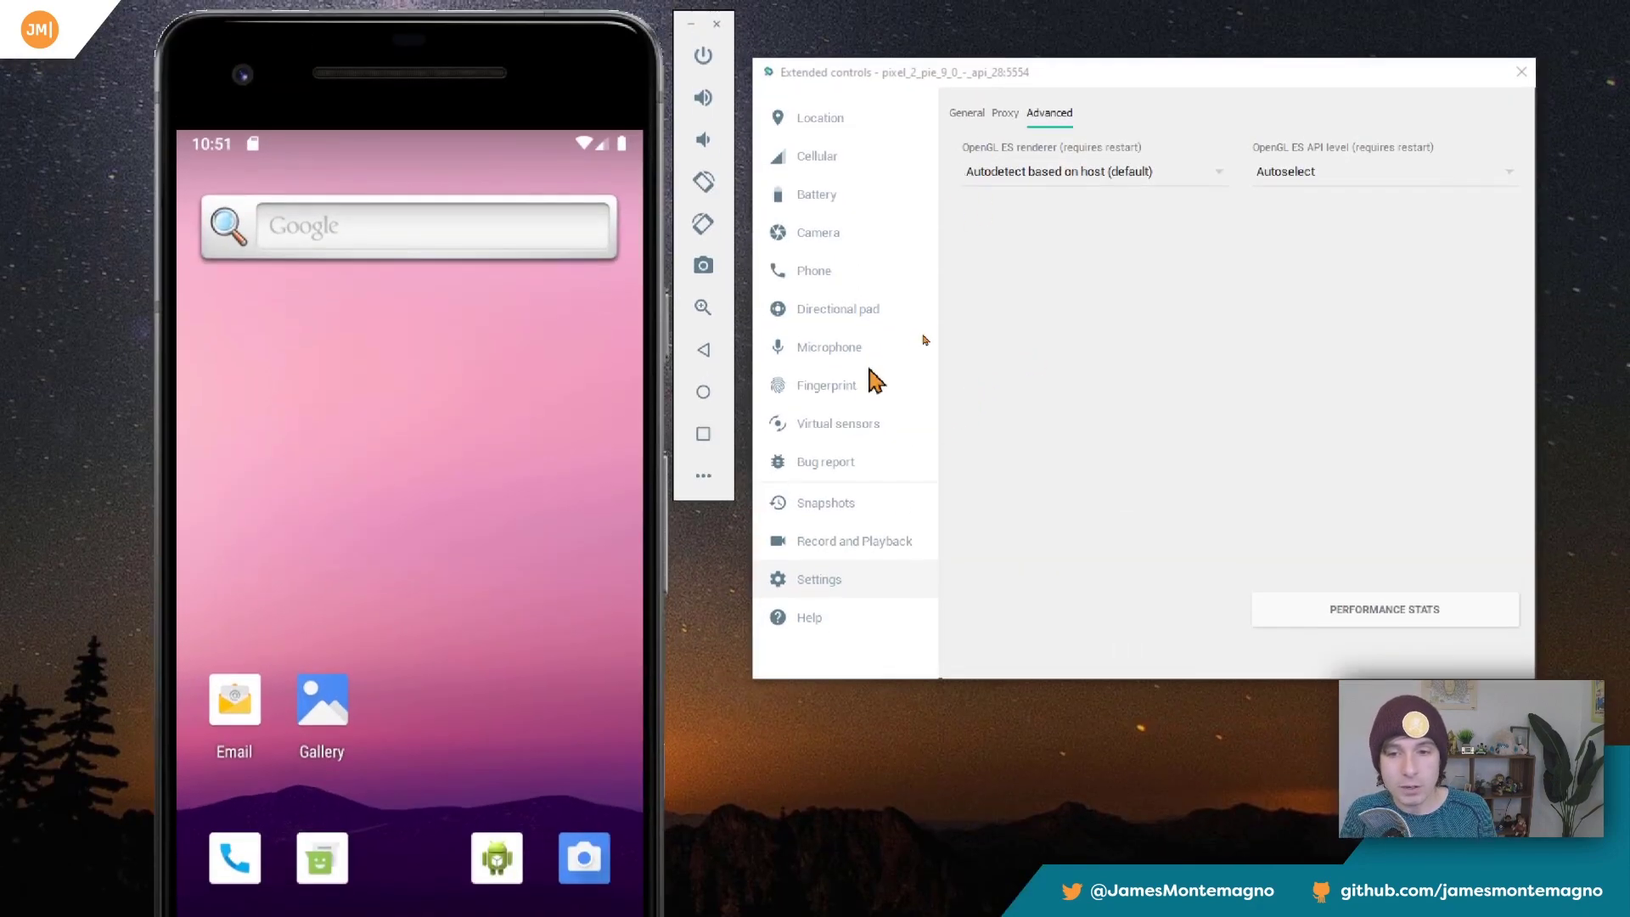
# Record the phone's screen while opening and closing the app drawer, and check the recording's available save formats.
pyautogui.click(860, 543)
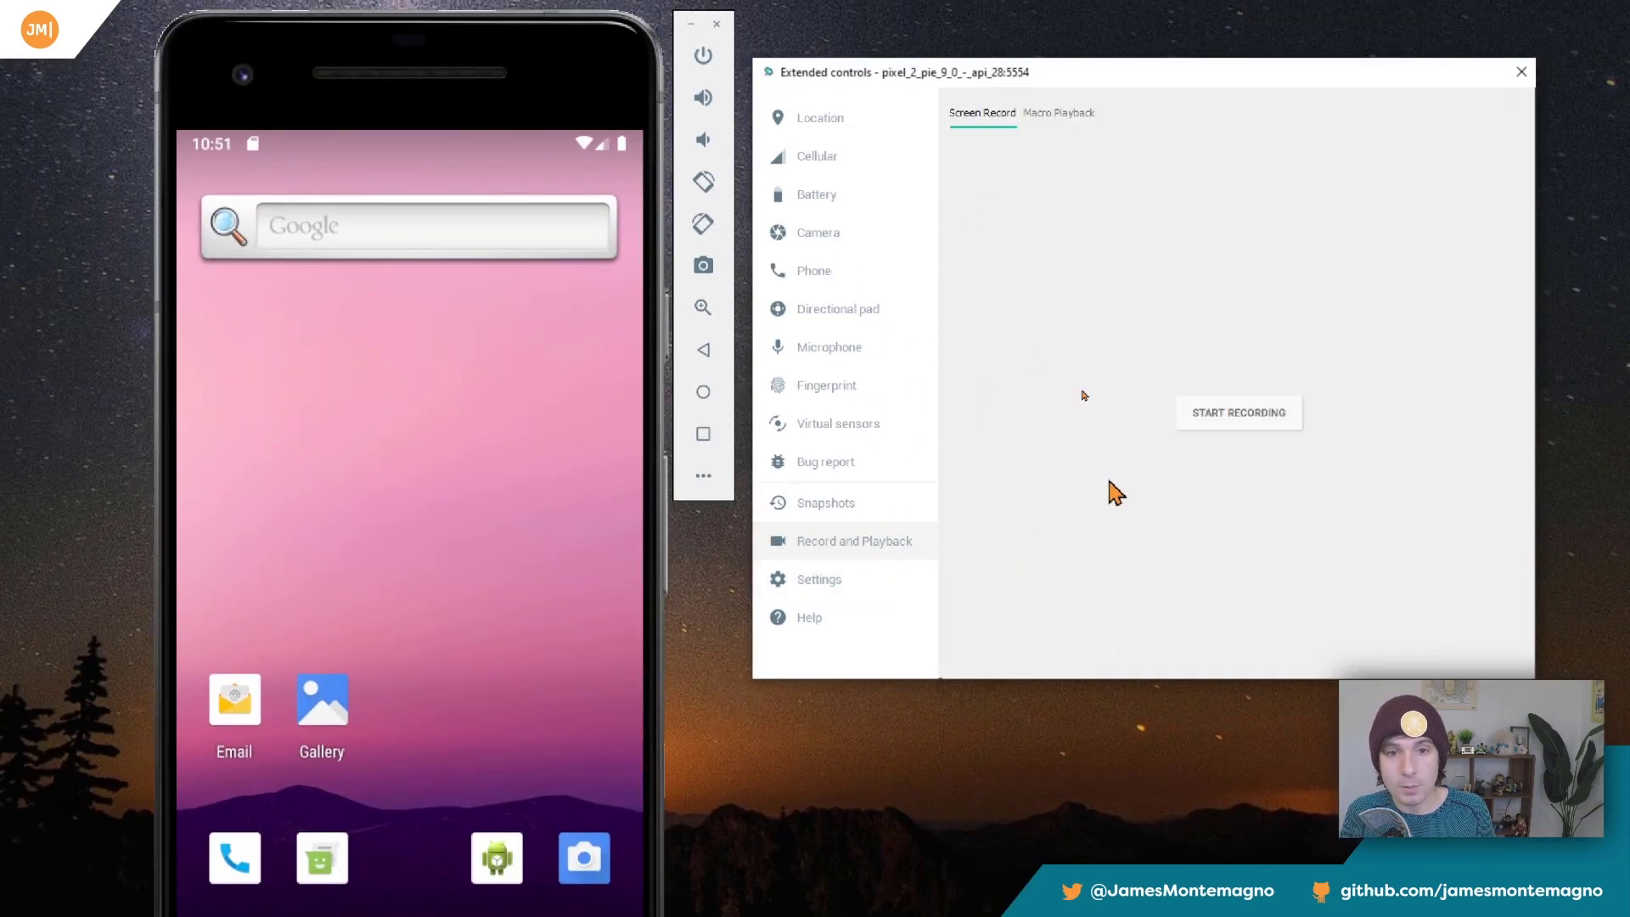
pyautogui.click(1240, 416)
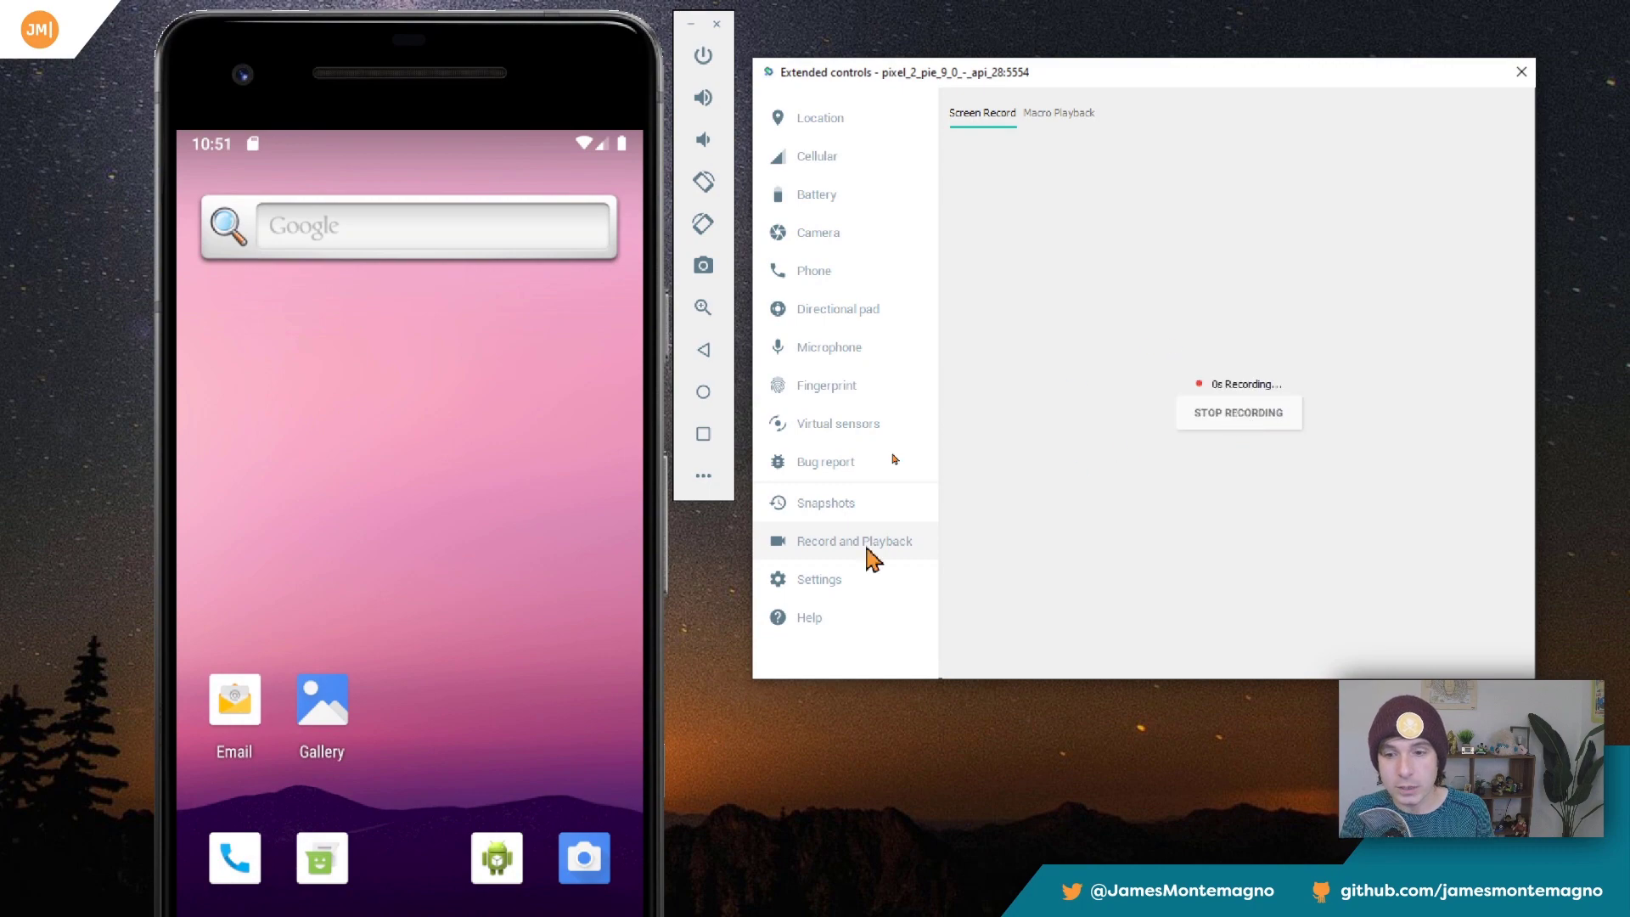
pyautogui.moveTo(515, 766); pyautogui.dragTo(416, 522)
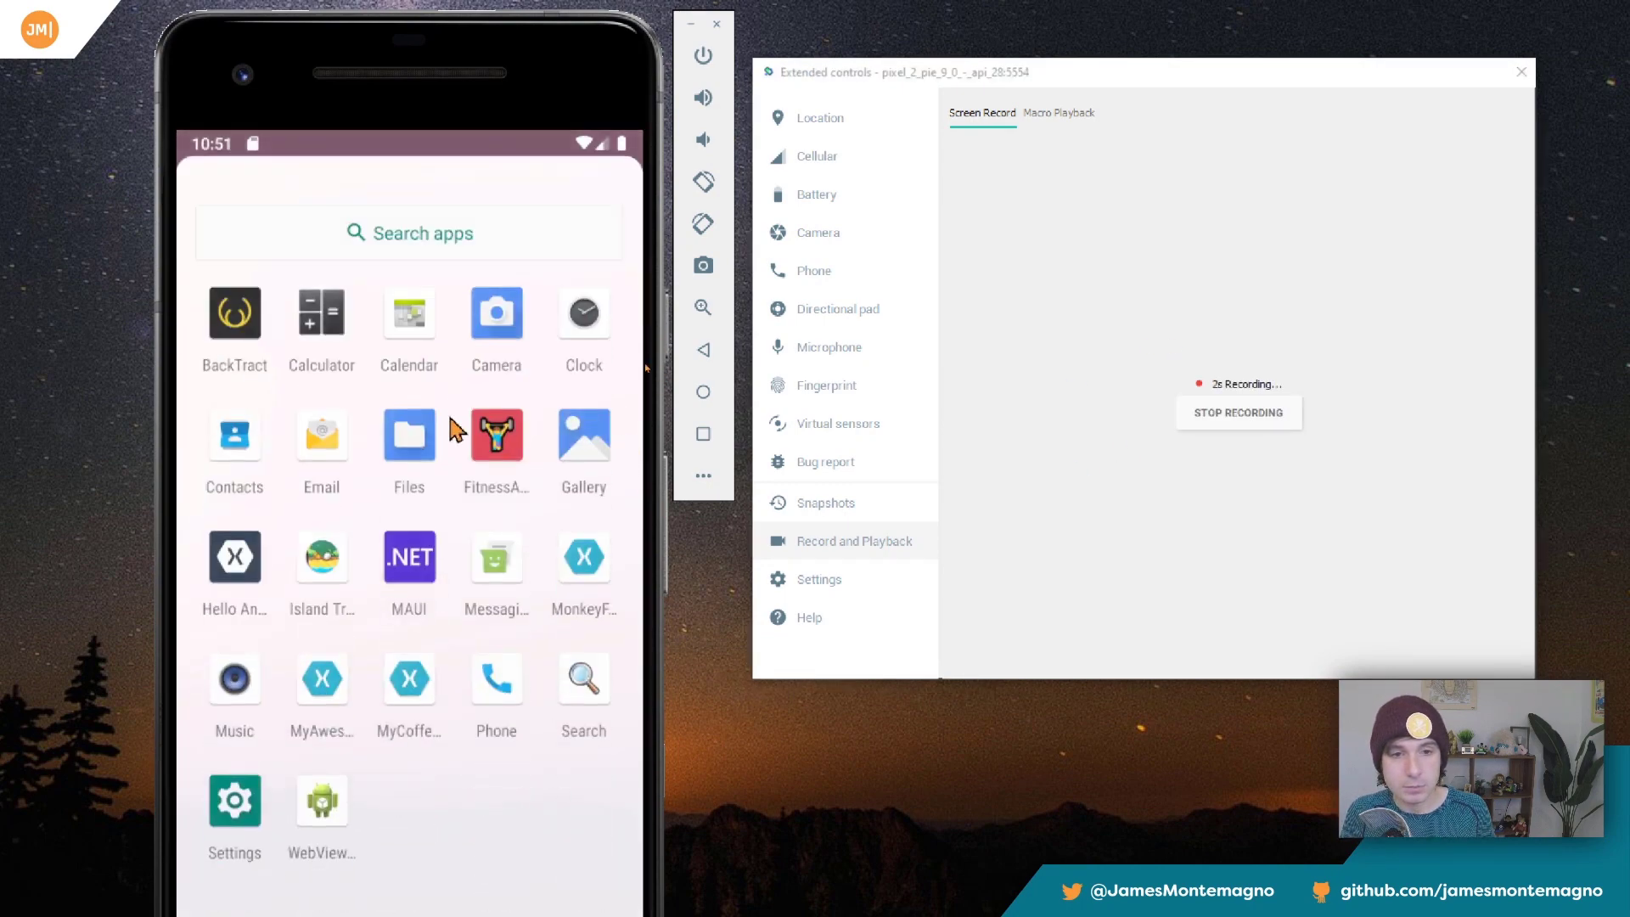
pyautogui.moveTo(429, 461); pyautogui.dragTo(475, 662)
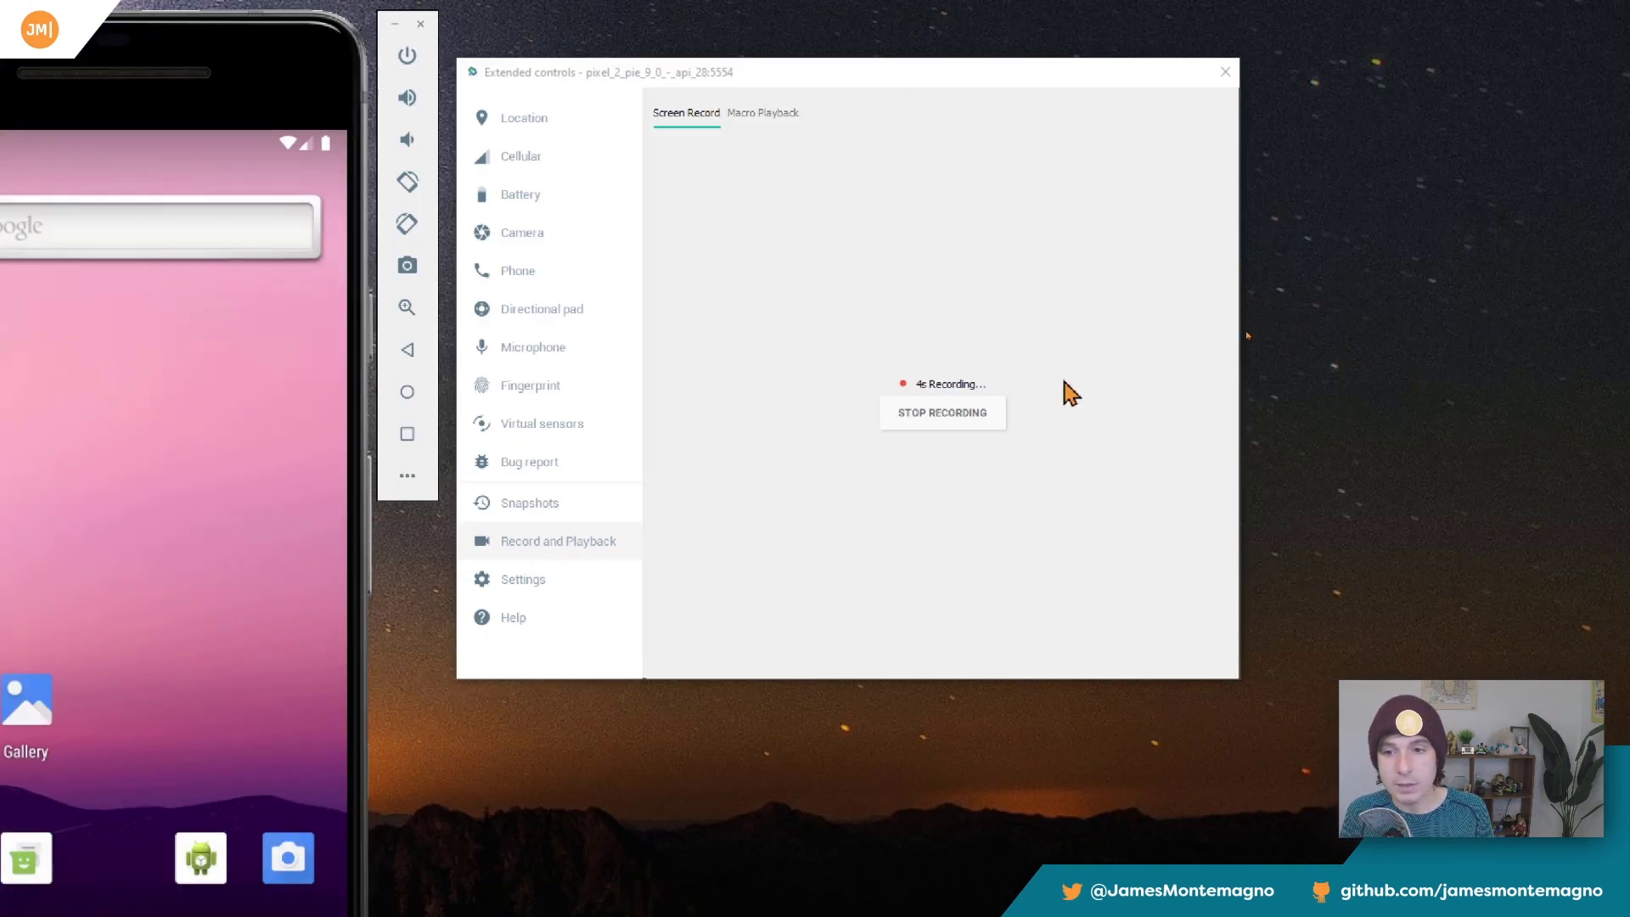
pyautogui.click(1264, 423)
pyautogui.click(968, 422)
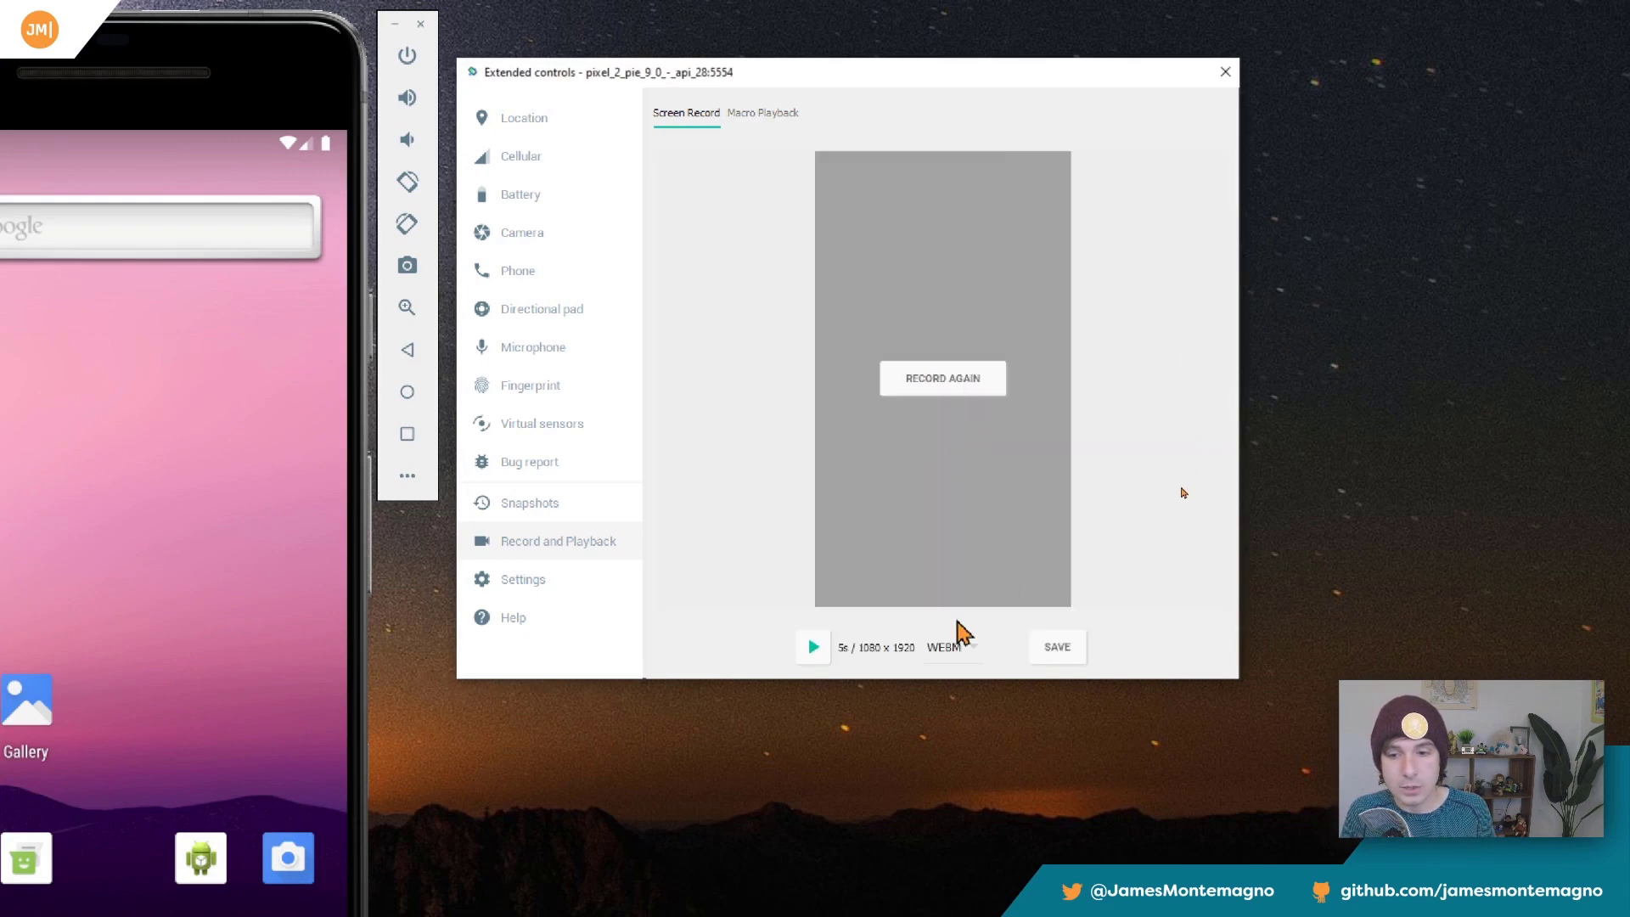
pyautogui.click(961, 652)
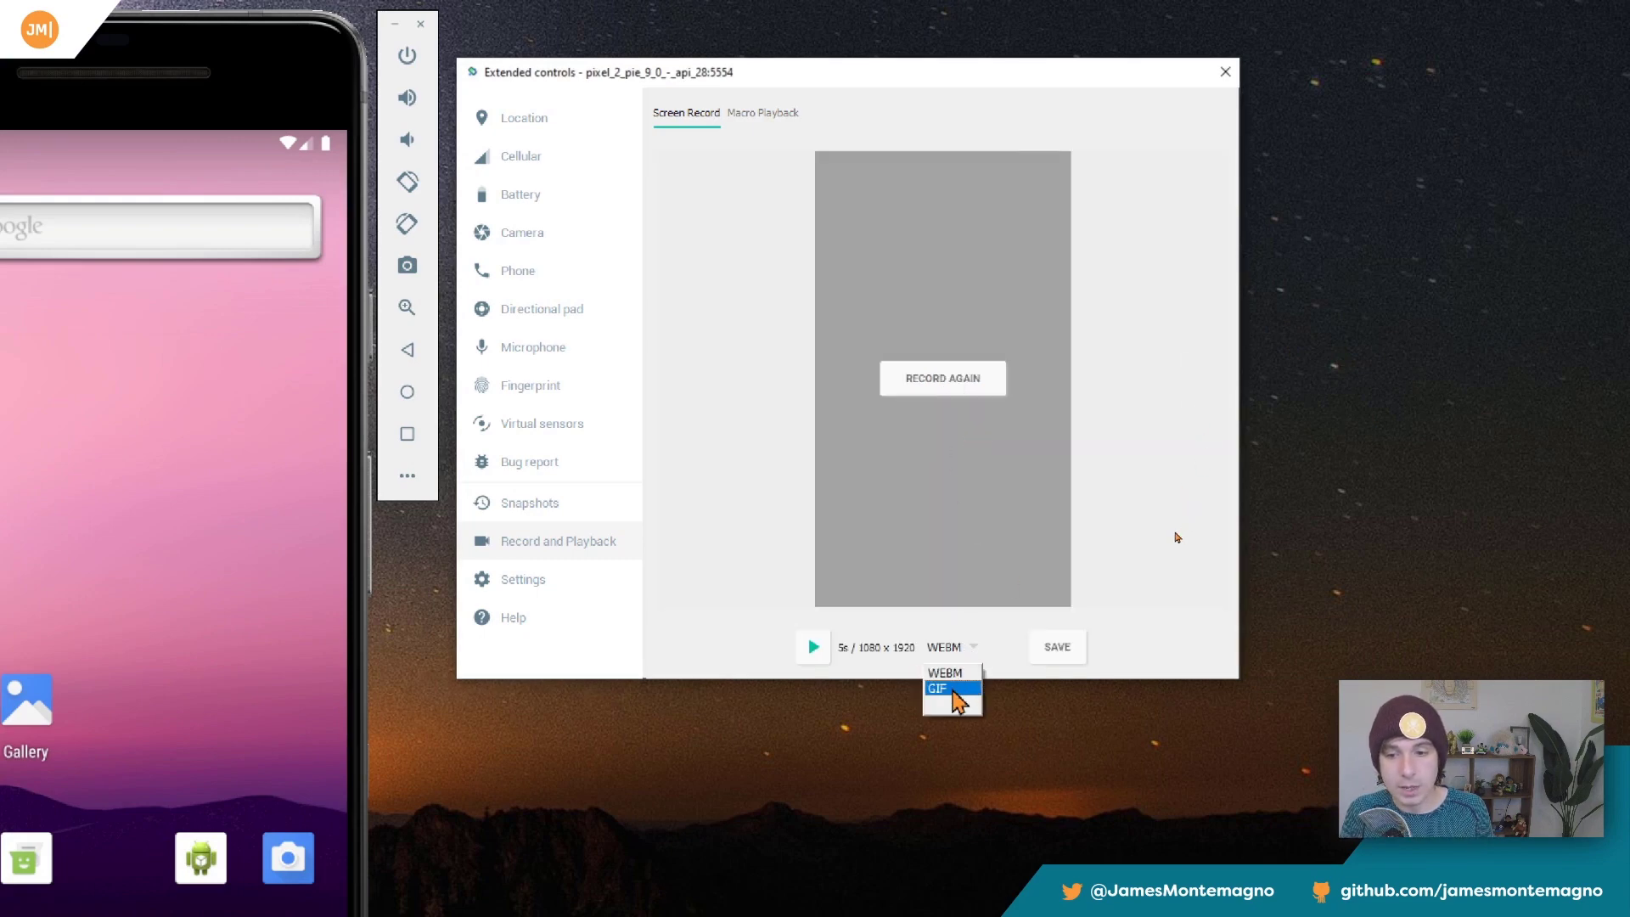
pyautogui.click(783, 643)
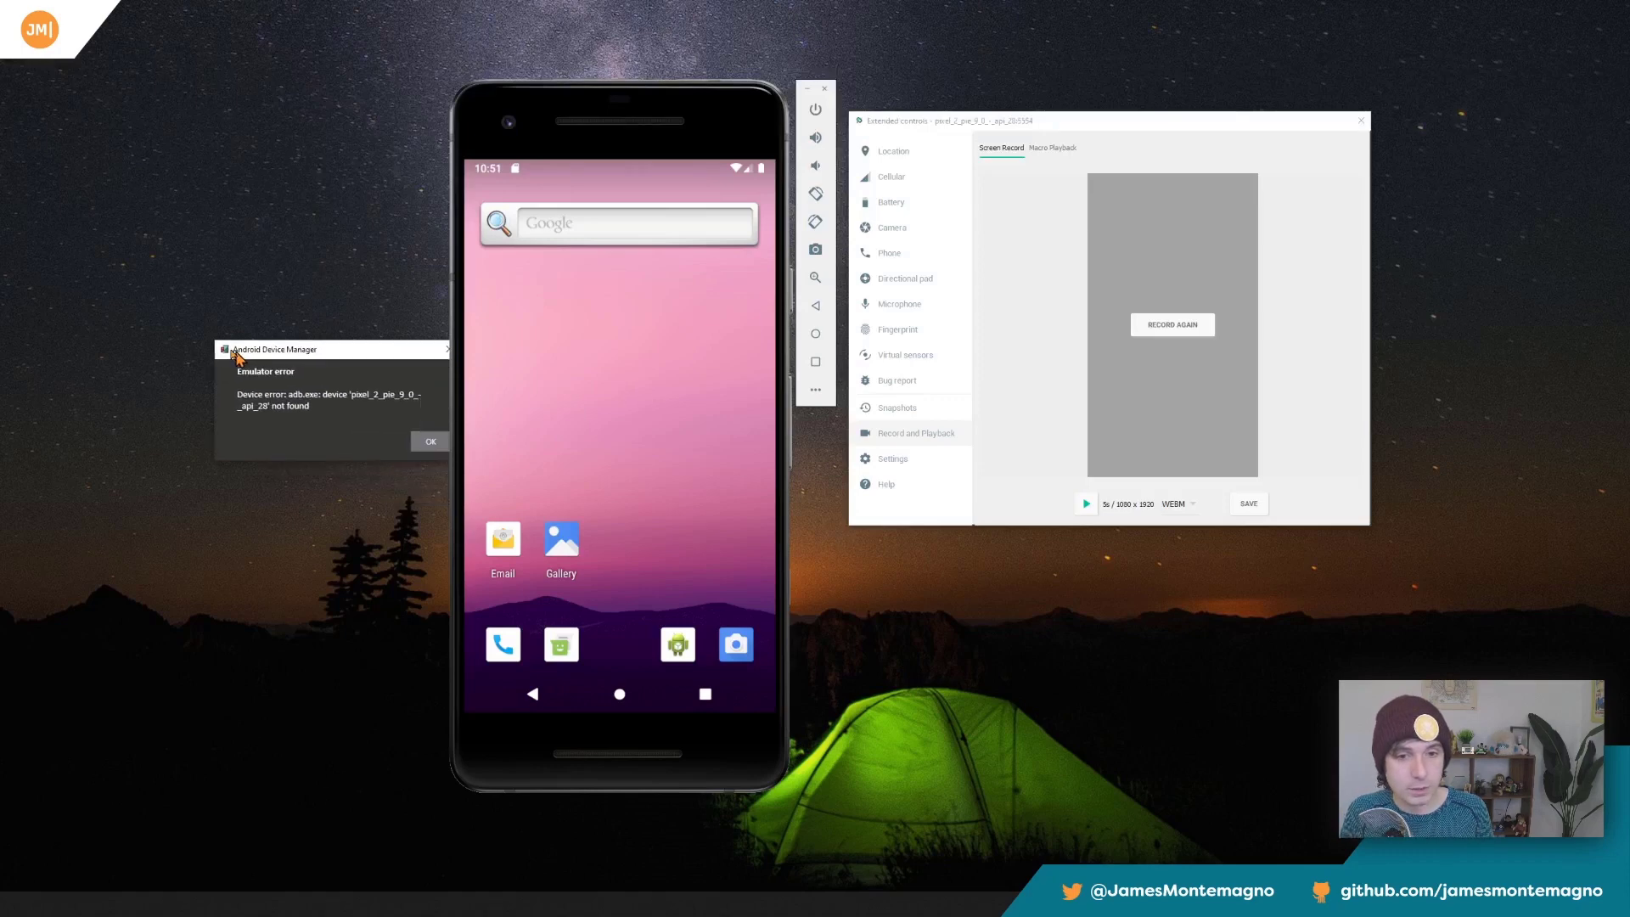
# Dismiss the Android Device Manager error dialog, and review the emulator's saved snapshots and the snapshot settings.
pyautogui.click(419, 434)
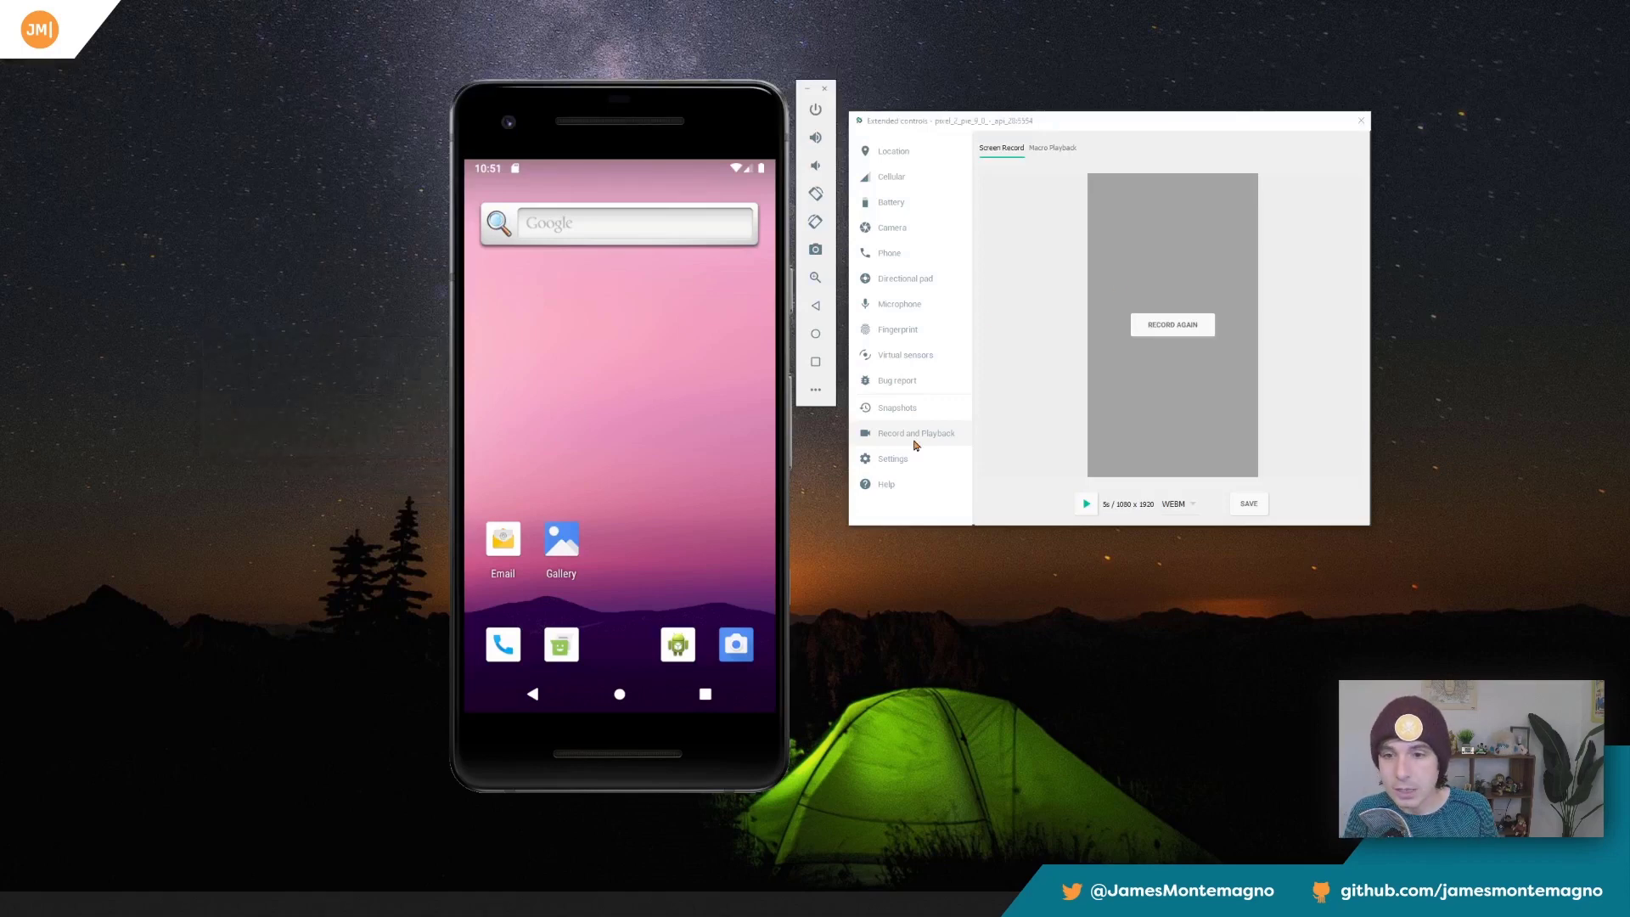
pyautogui.click(897, 410)
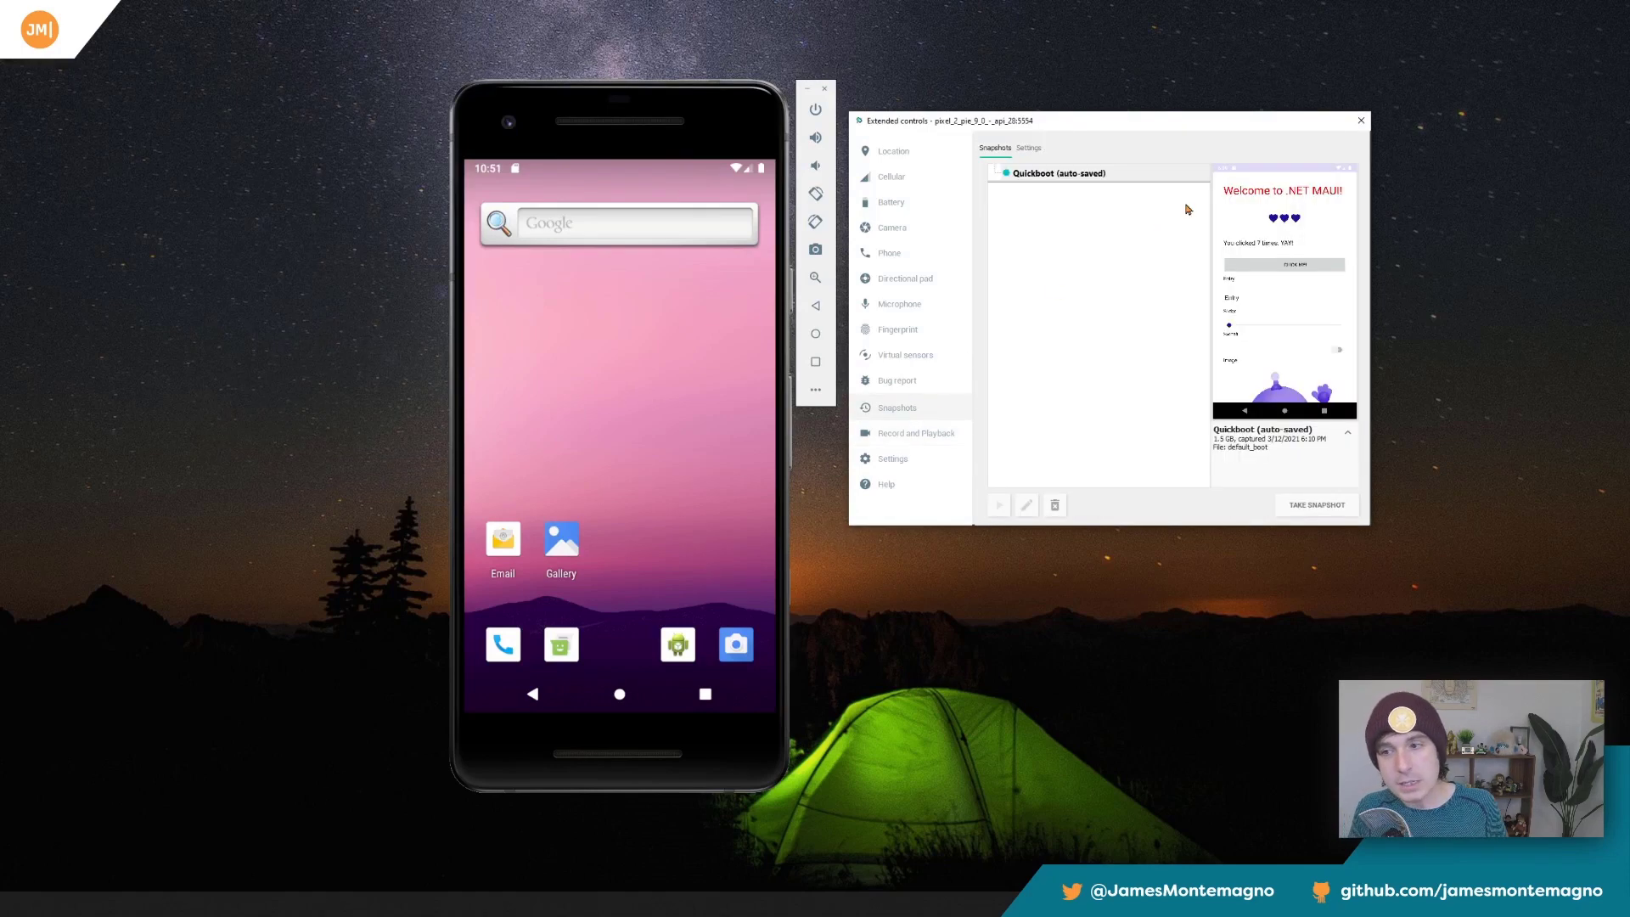
pyautogui.click(1029, 149)
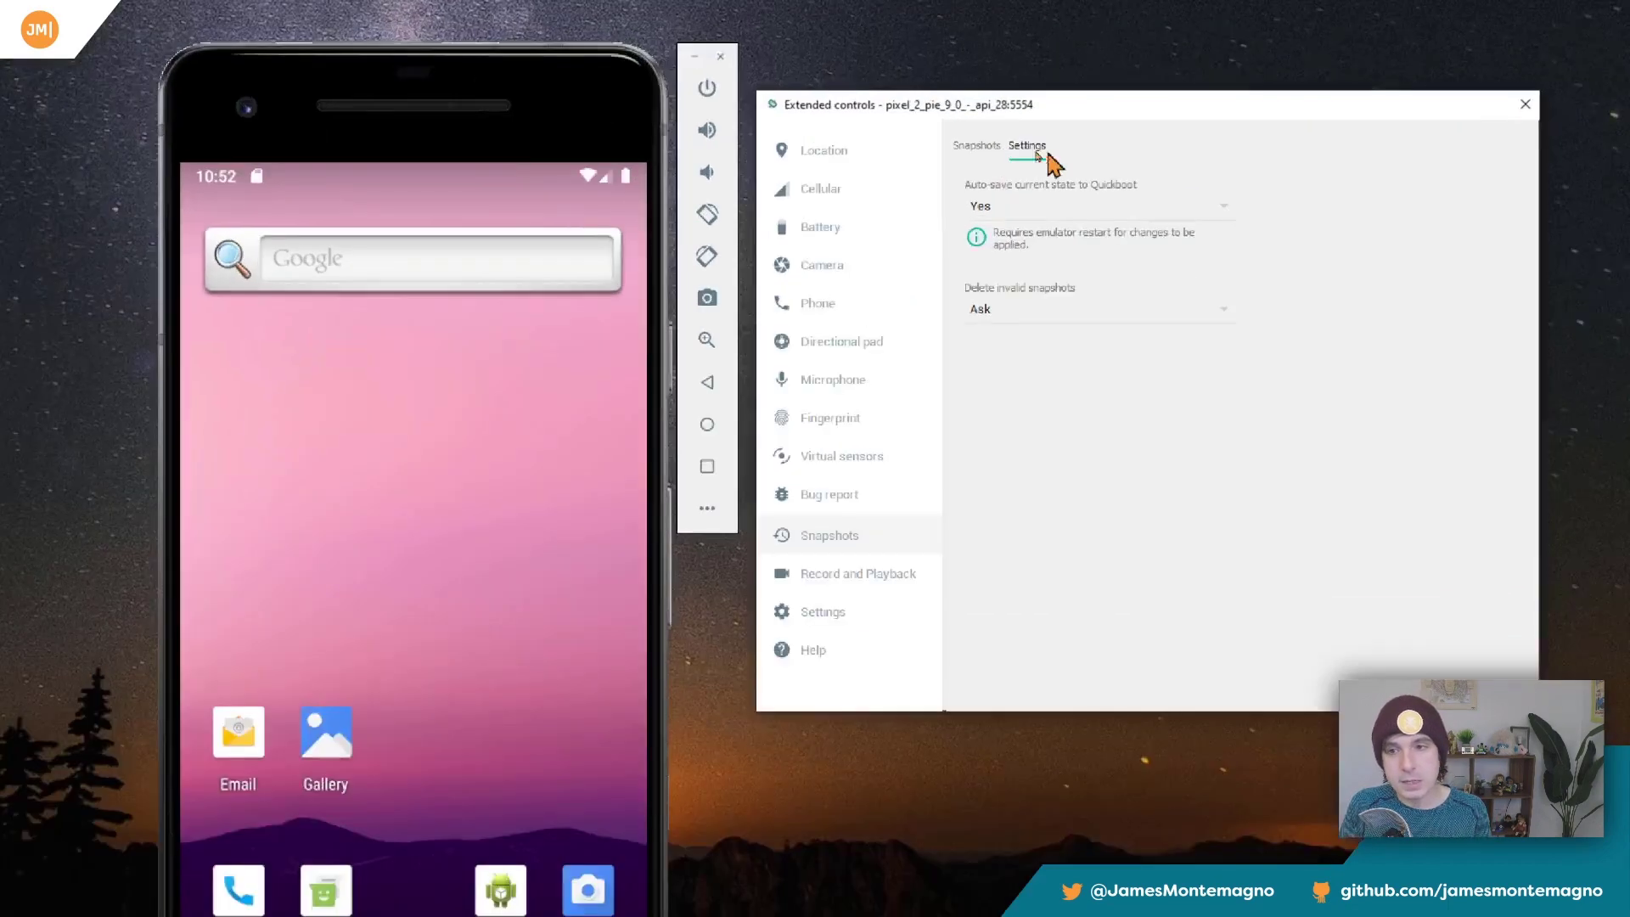
pyautogui.click(998, 148)
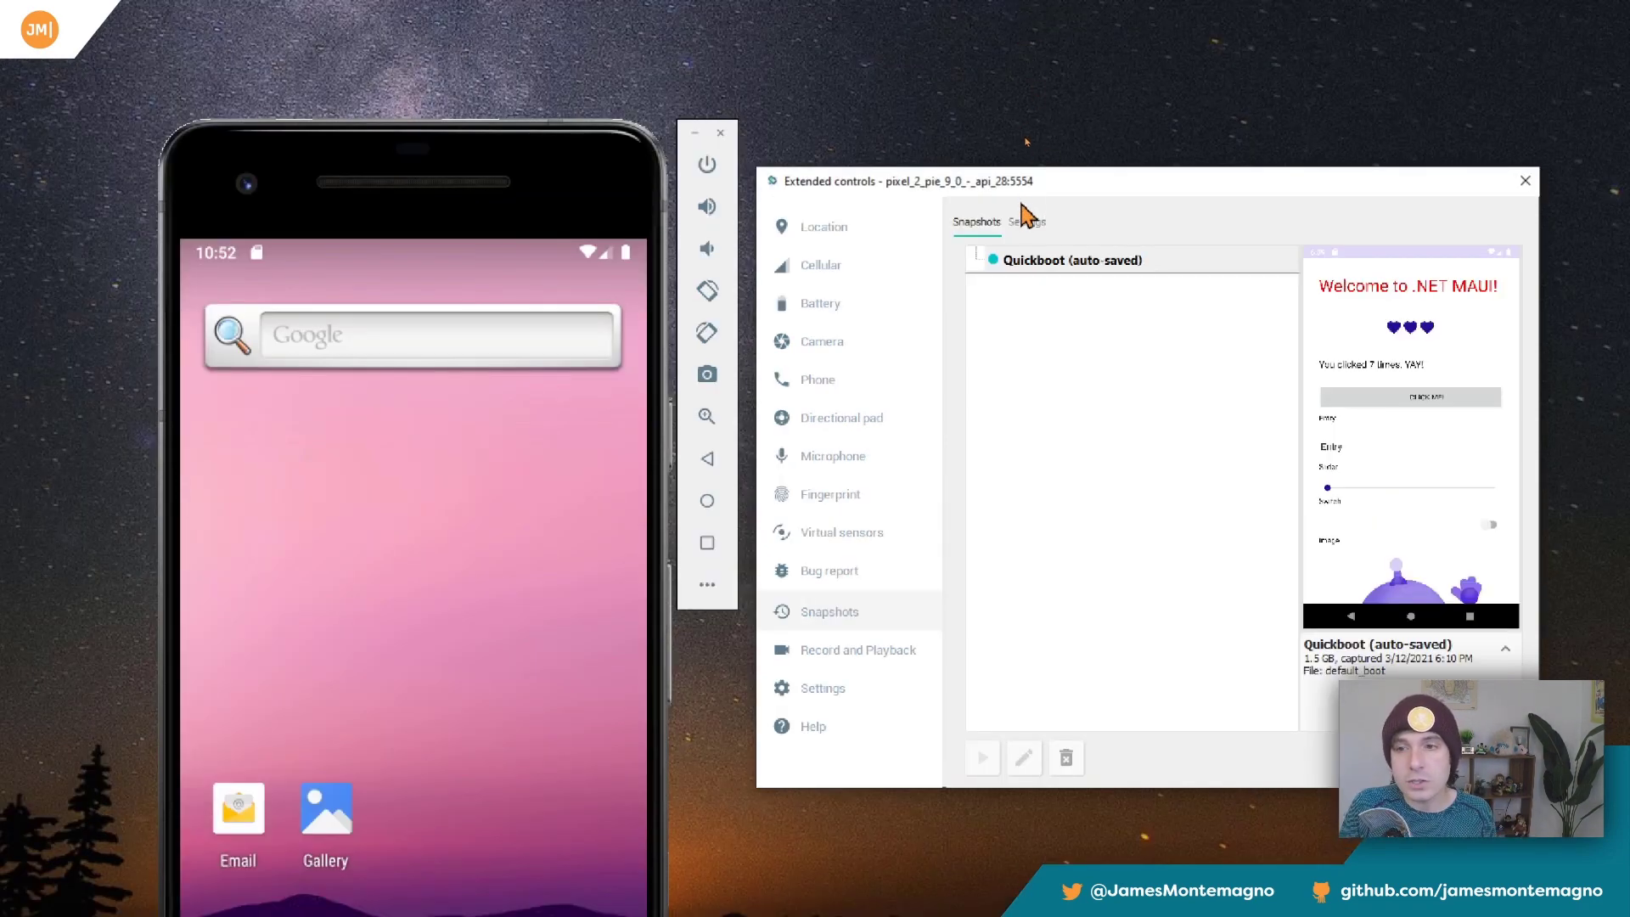
# Examine the snapshot options for auto-saving the current state to Quickboot and deleting invalid snapshots.
pyautogui.click(1026, 146)
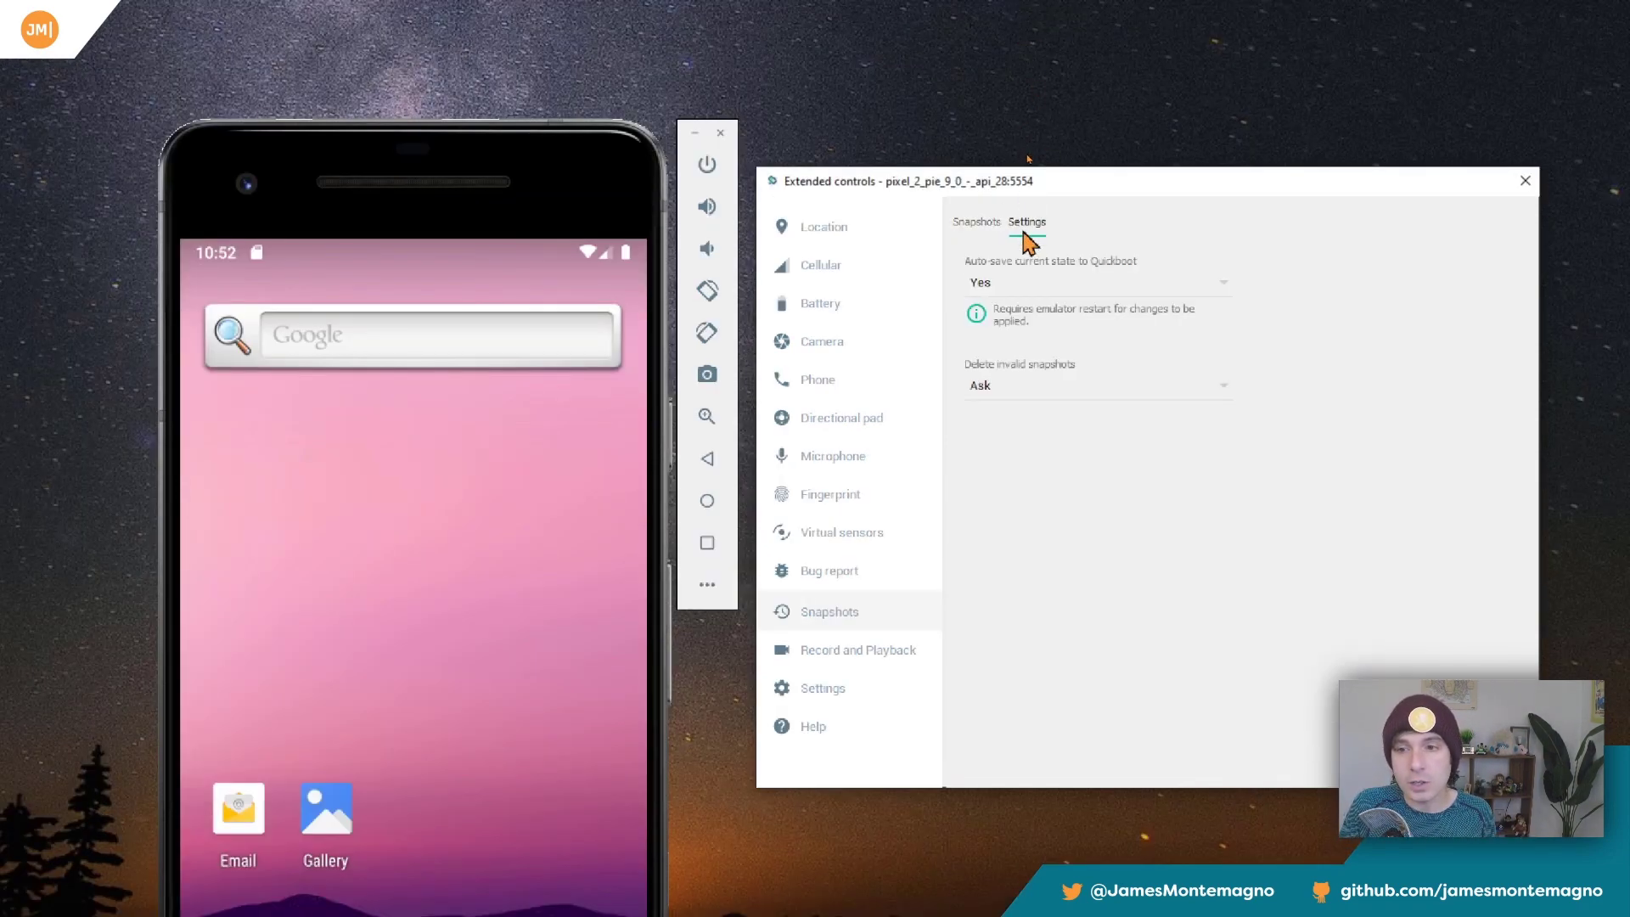
pyautogui.click(1032, 280)
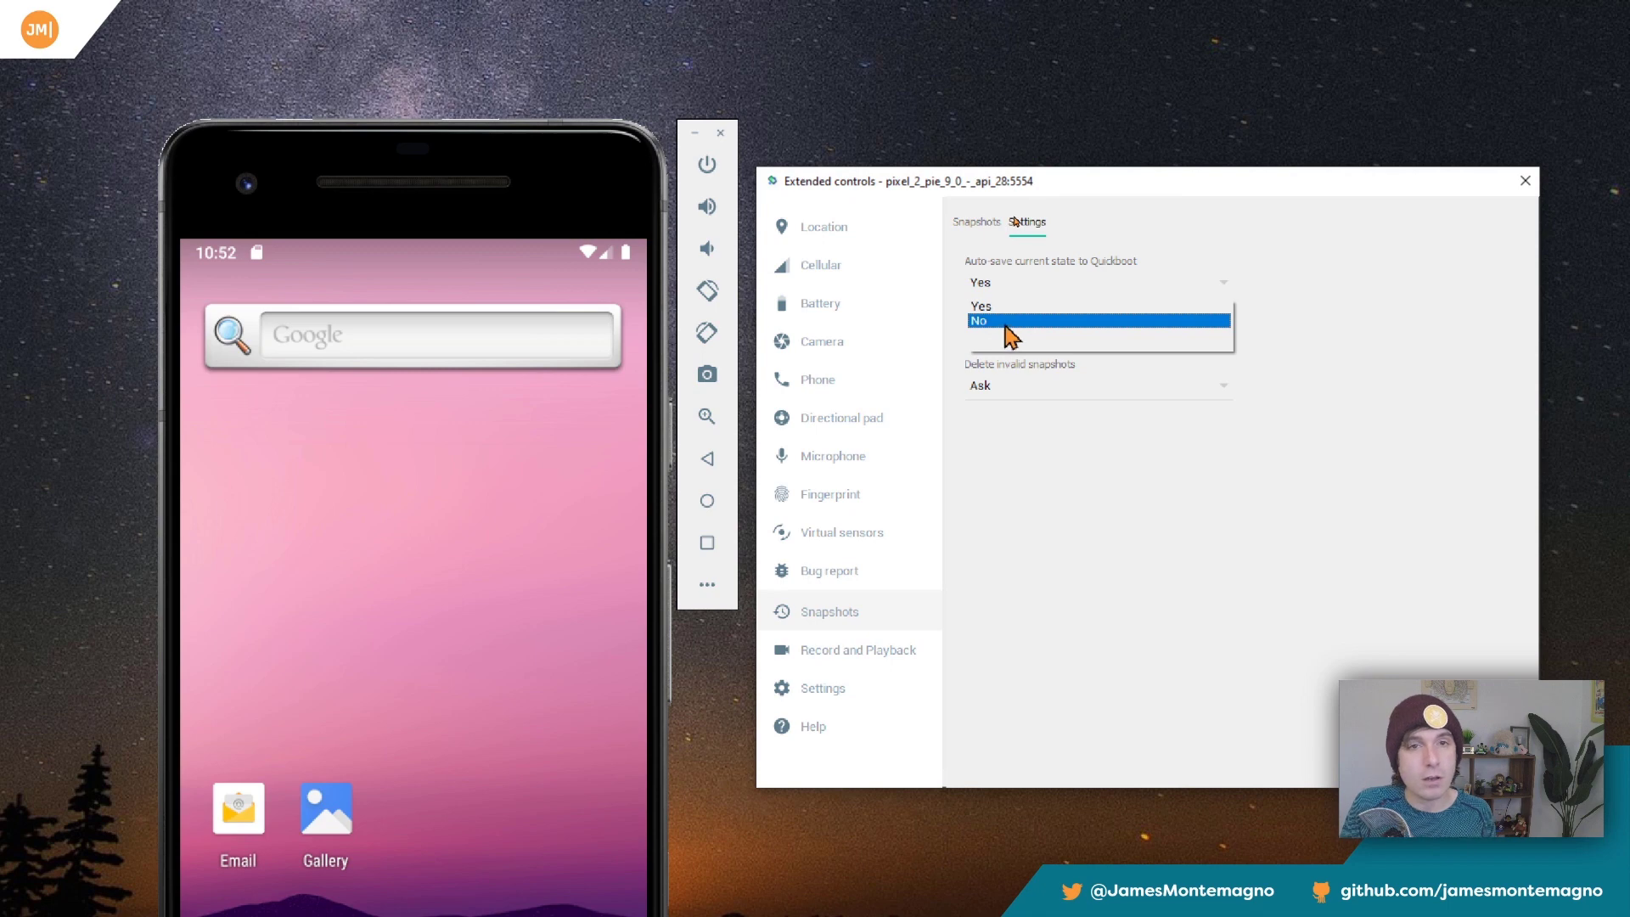
pyautogui.click(1018, 321)
pyautogui.click(1154, 386)
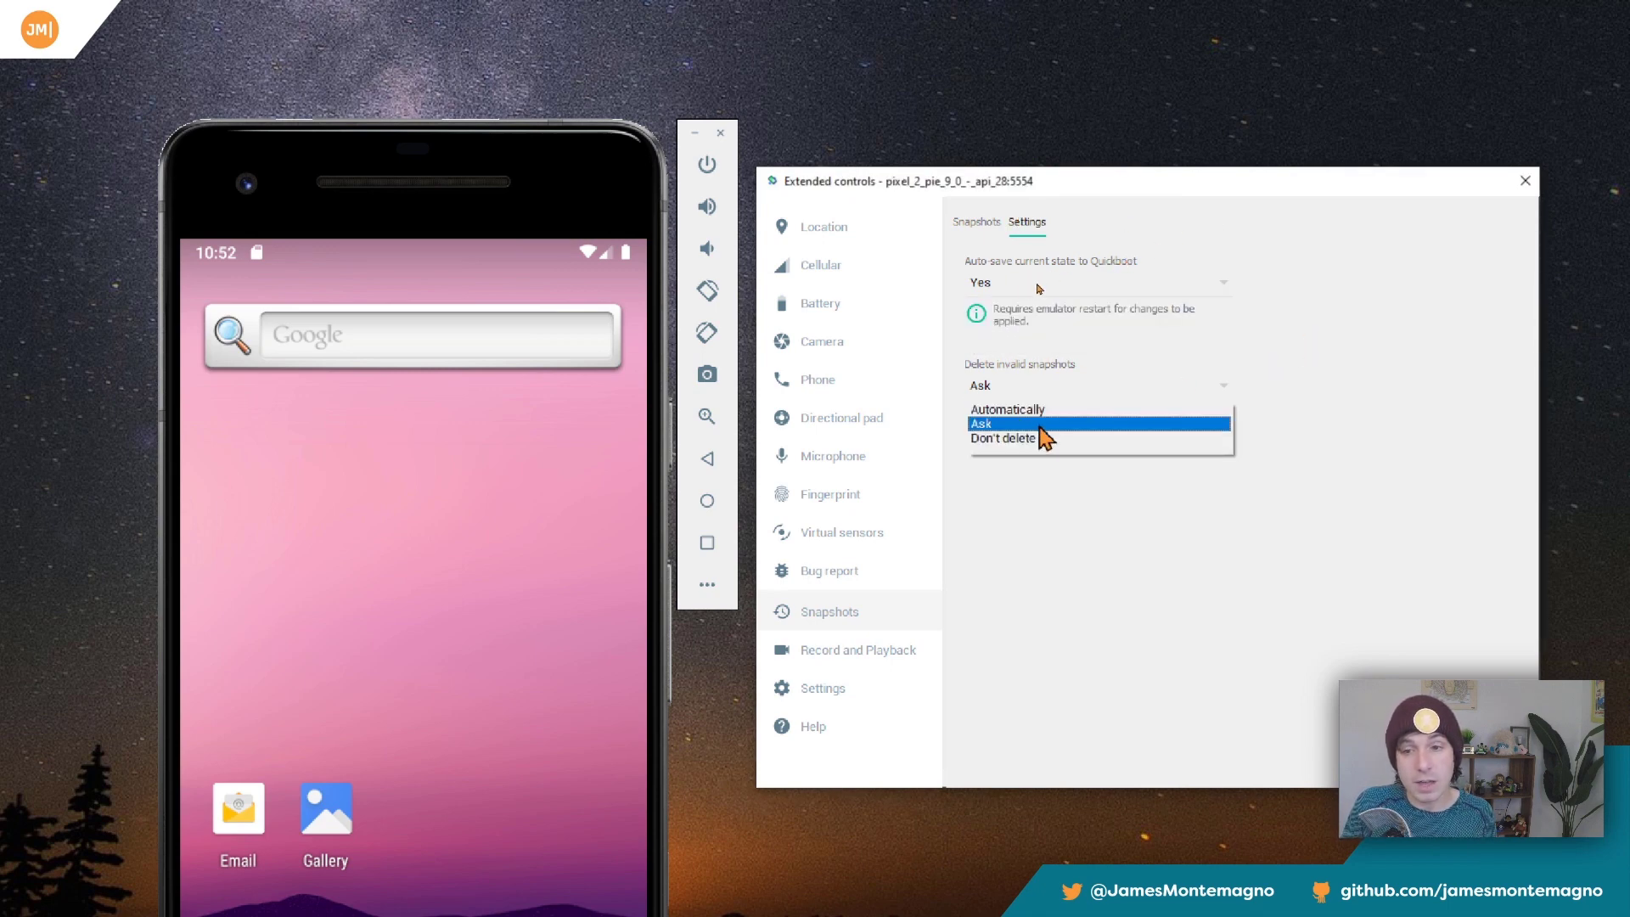
# Keep invalid snapshots set to Ask, review the Quickboot auto-save choices, and close the extended controls from the snapshots list.
pyautogui.click(1053, 423)
pyautogui.click(1042, 290)
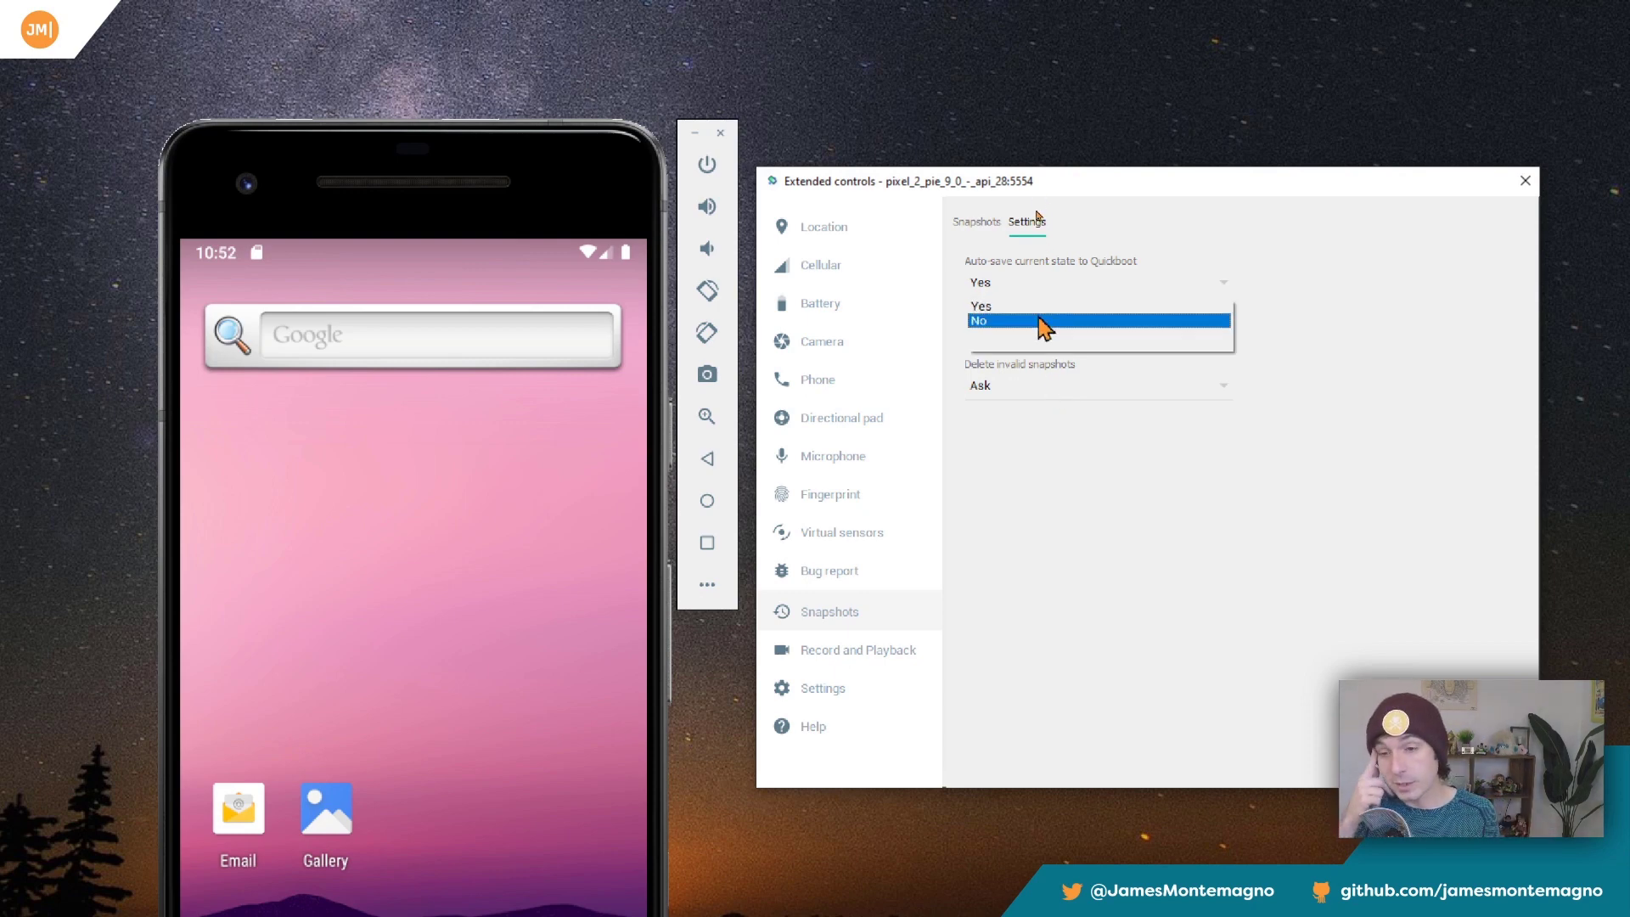
pyautogui.click(1089, 244)
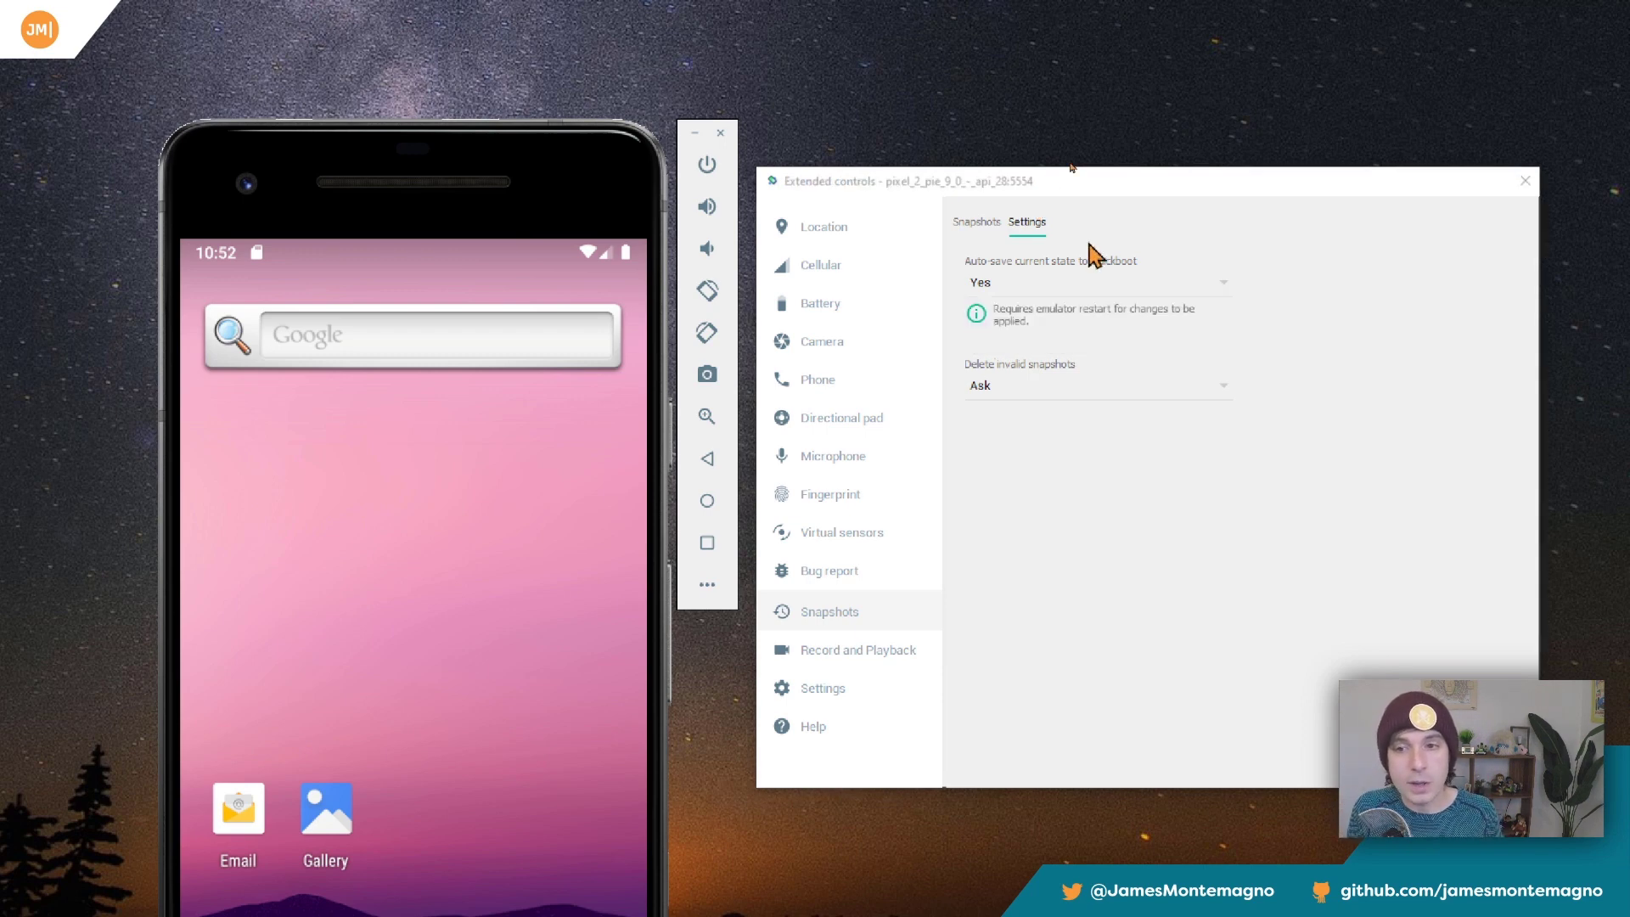
pyautogui.click(985, 291)
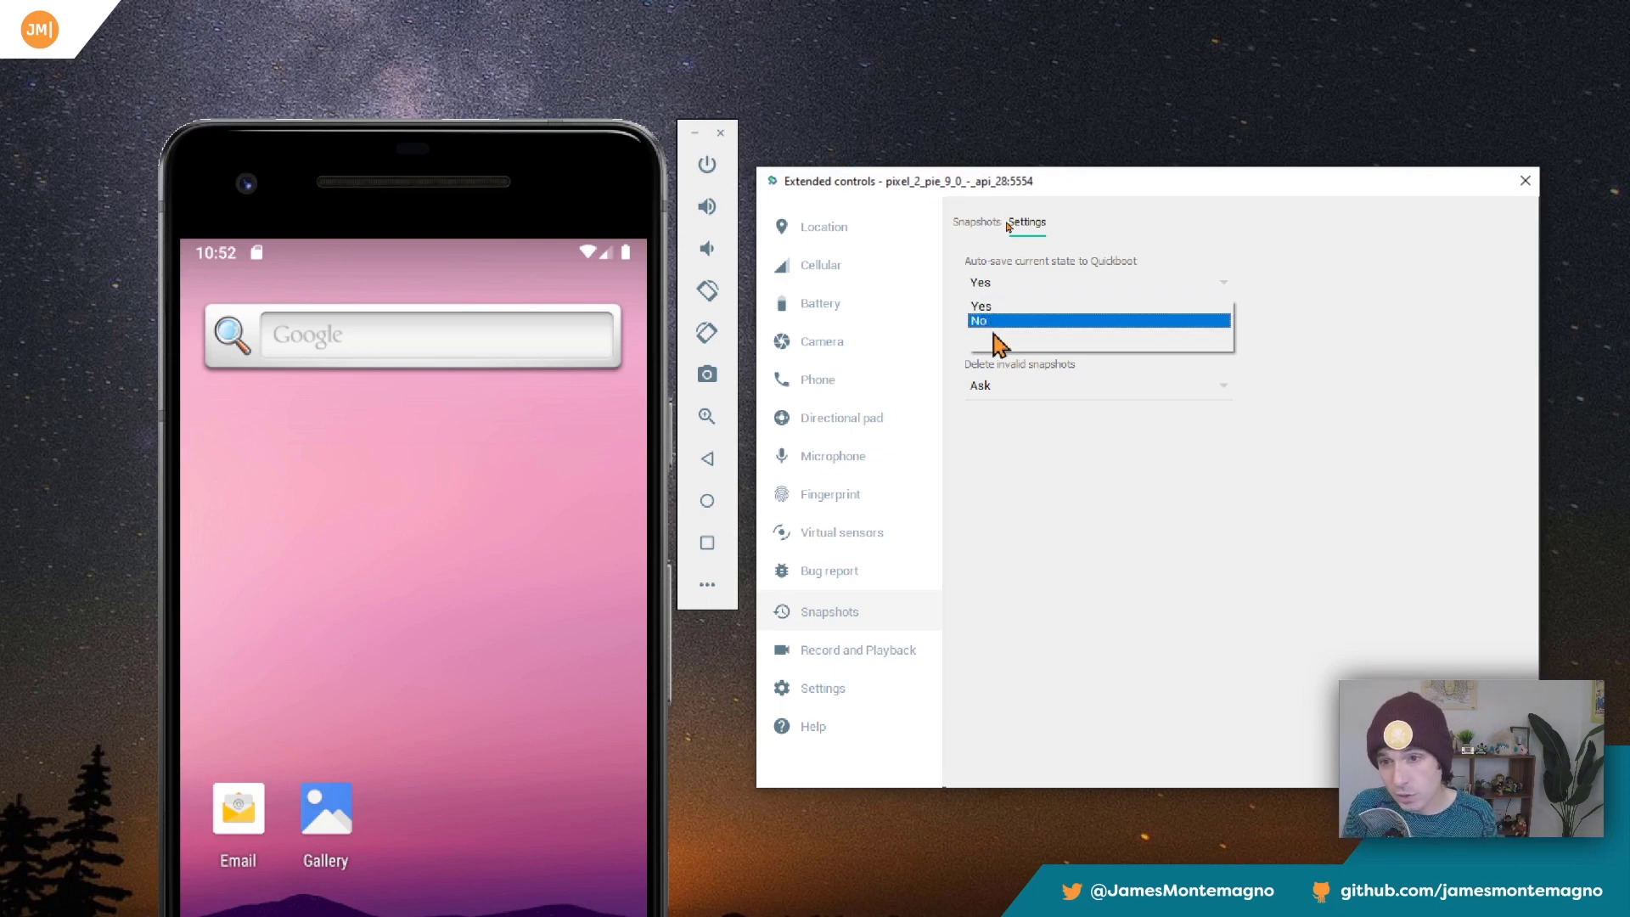
pyautogui.click(981, 225)
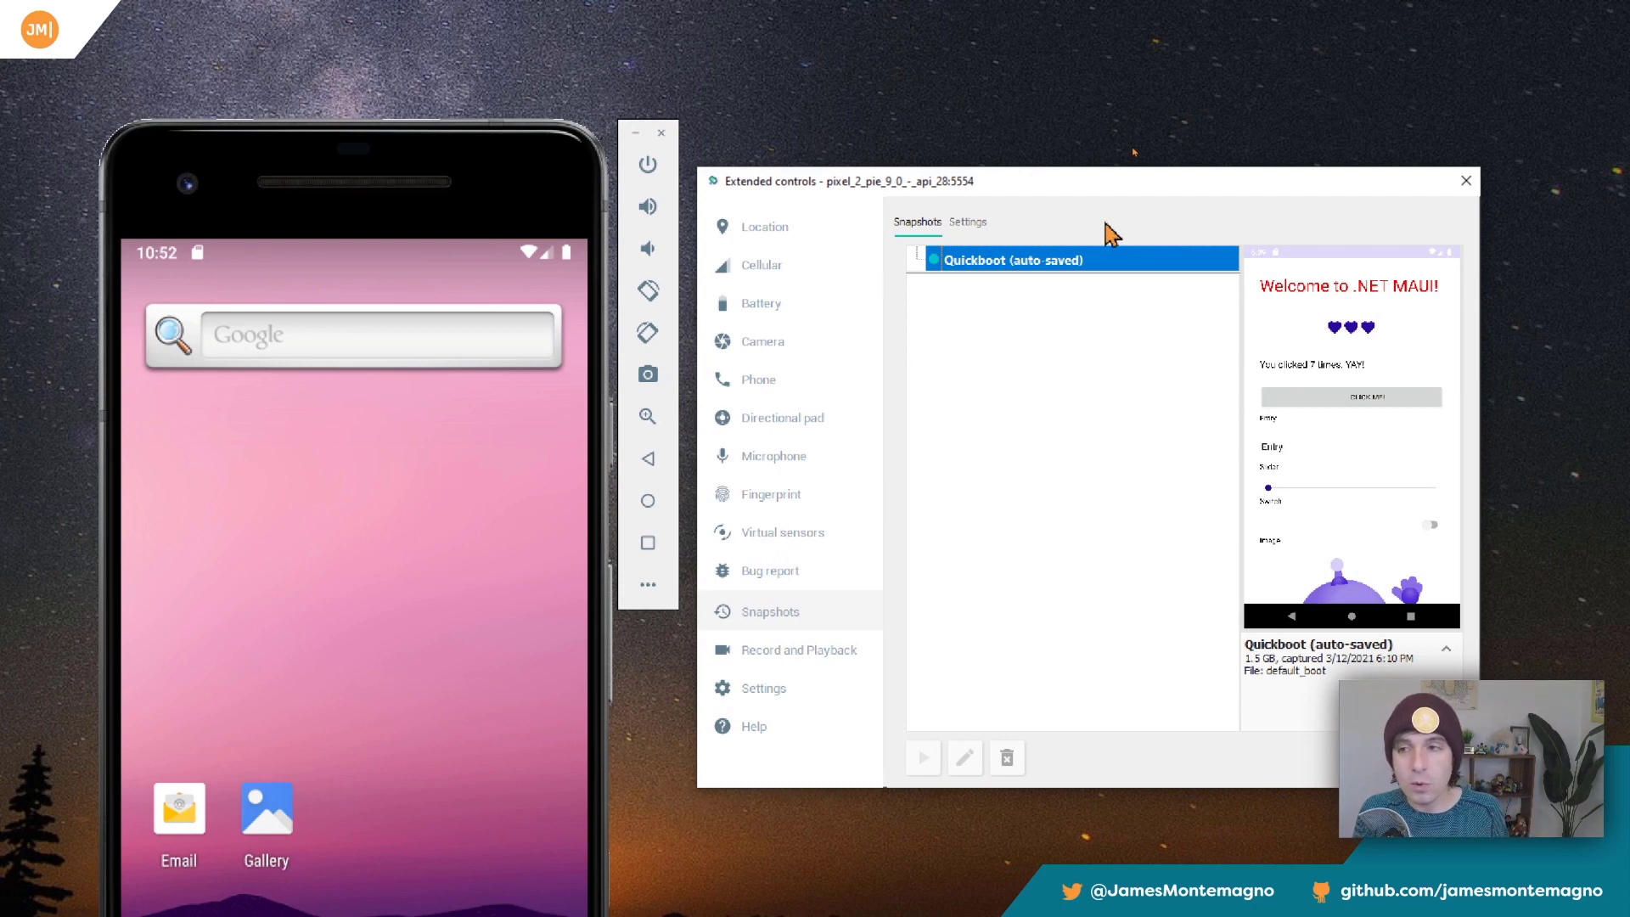
pyautogui.click(1462, 183)
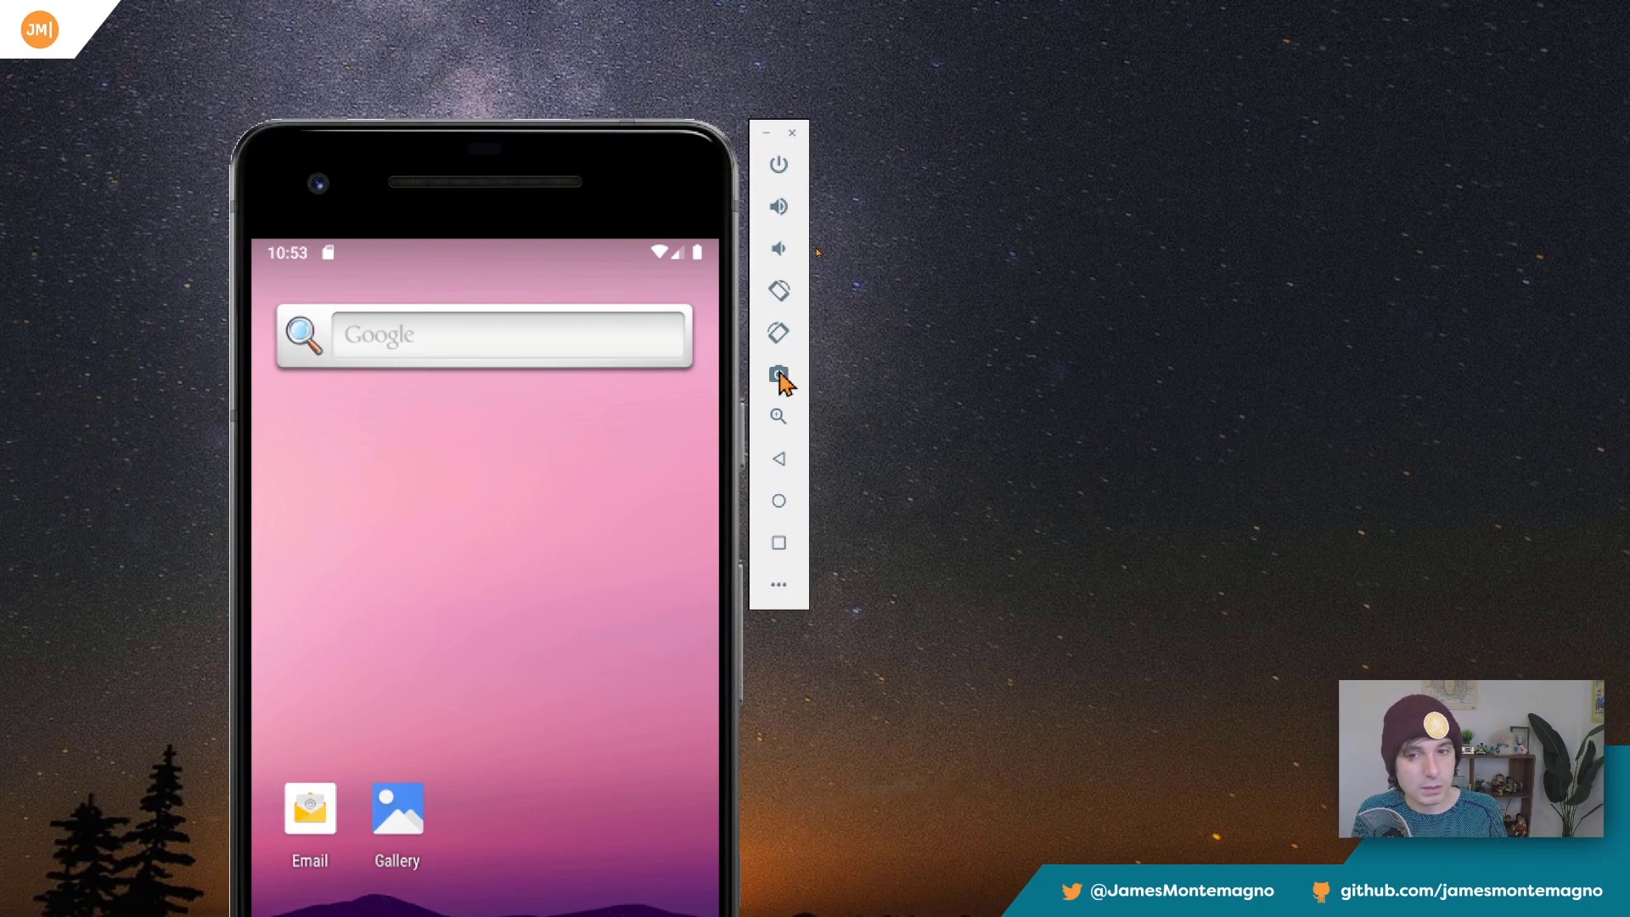
# Lower the phone's volume several times and raise it again with the emulator's volume controls.
pyautogui.click(781, 247)
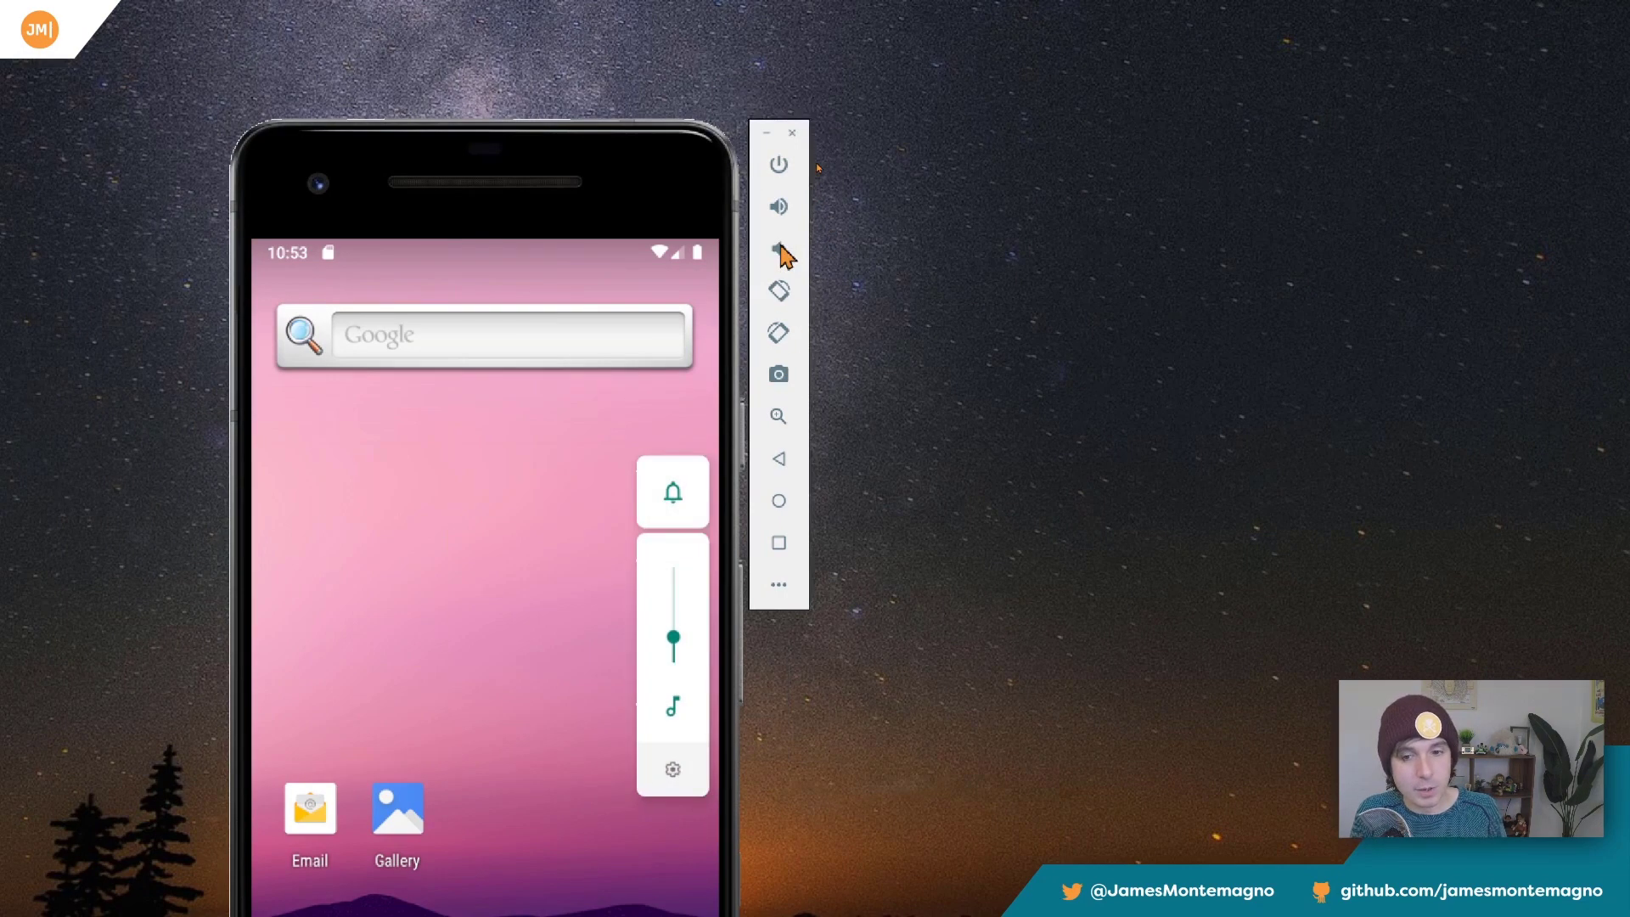
pyautogui.click(816, 165)
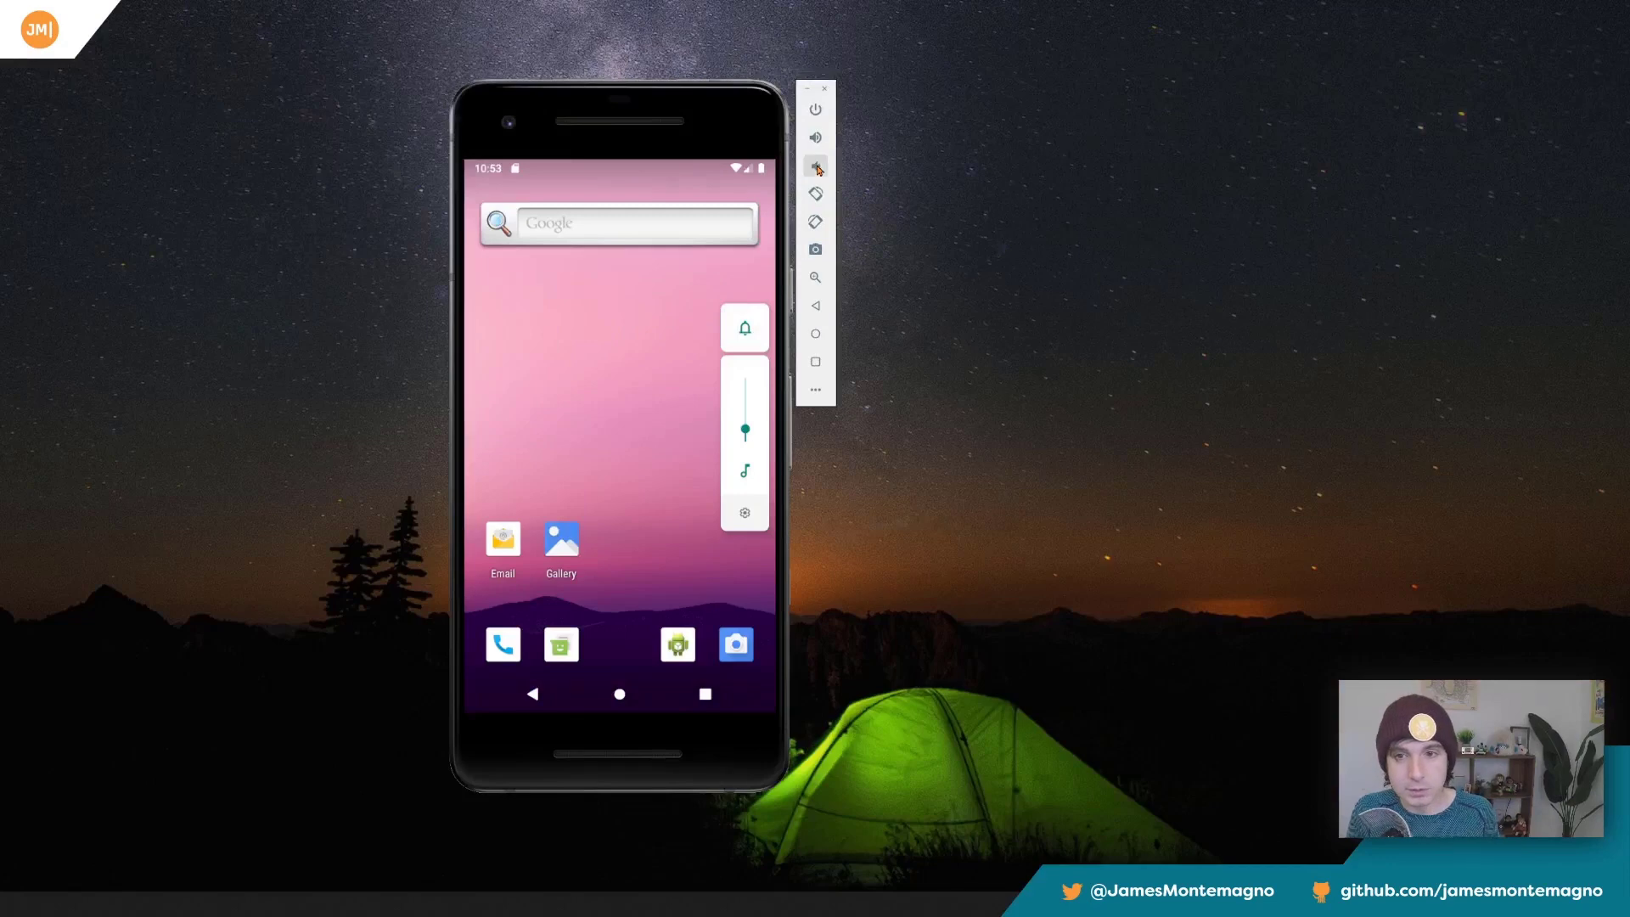
pyautogui.click(816, 163)
pyautogui.click(816, 137)
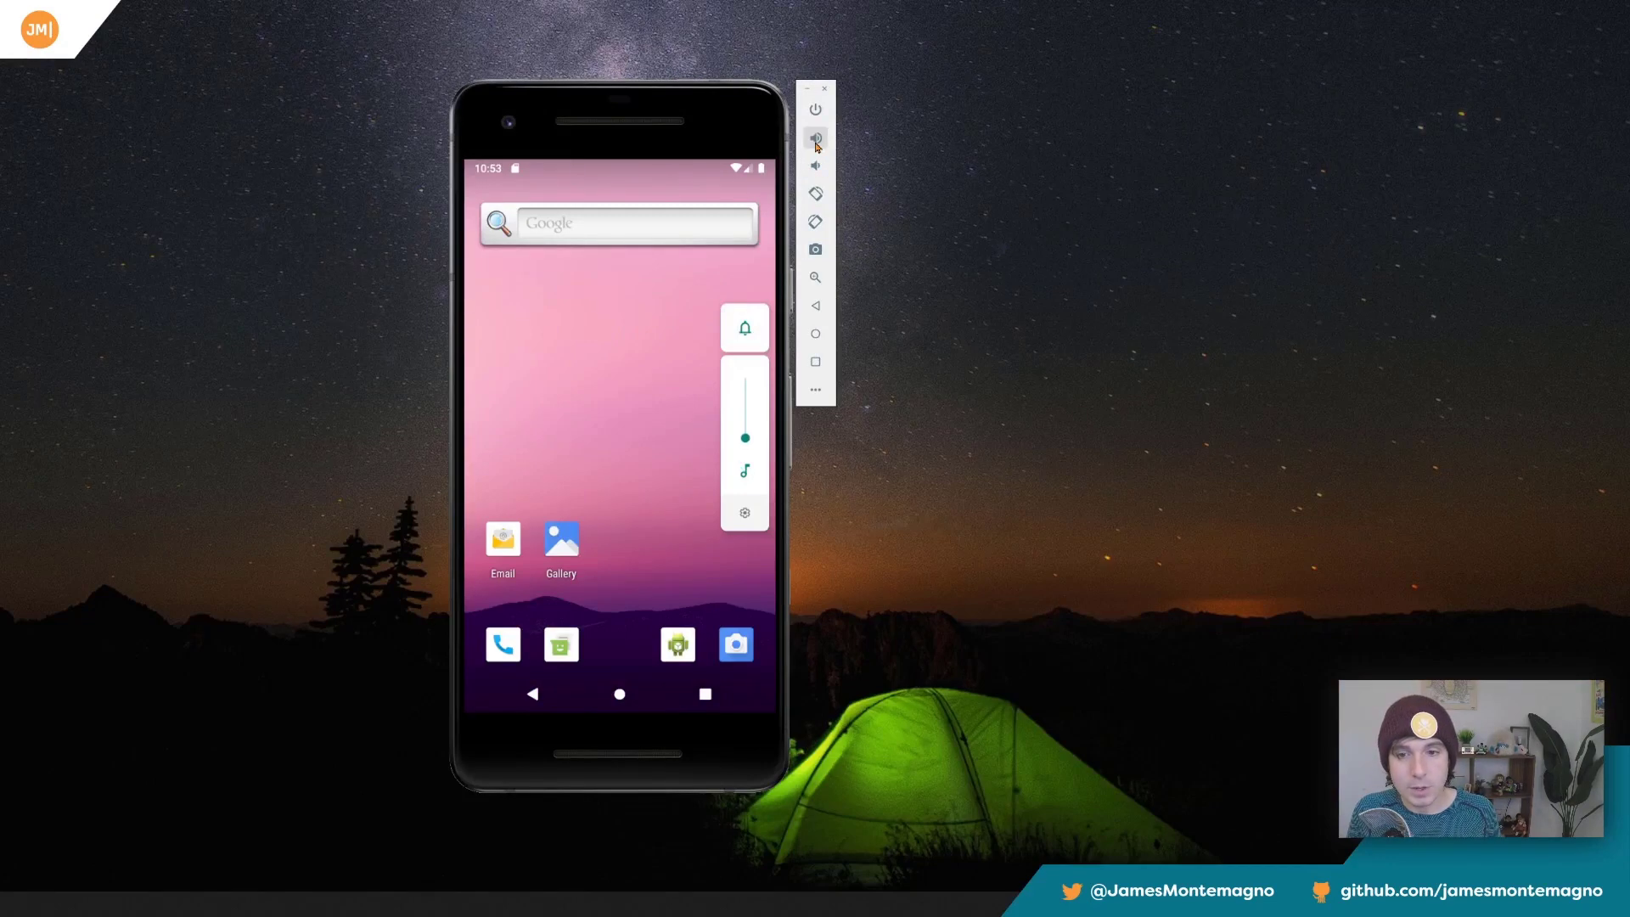
pyautogui.click(815, 137)
# Rotate the phone left twice until it is upside down, close the extended controls and capture a screenshot.
pyautogui.click(815, 193)
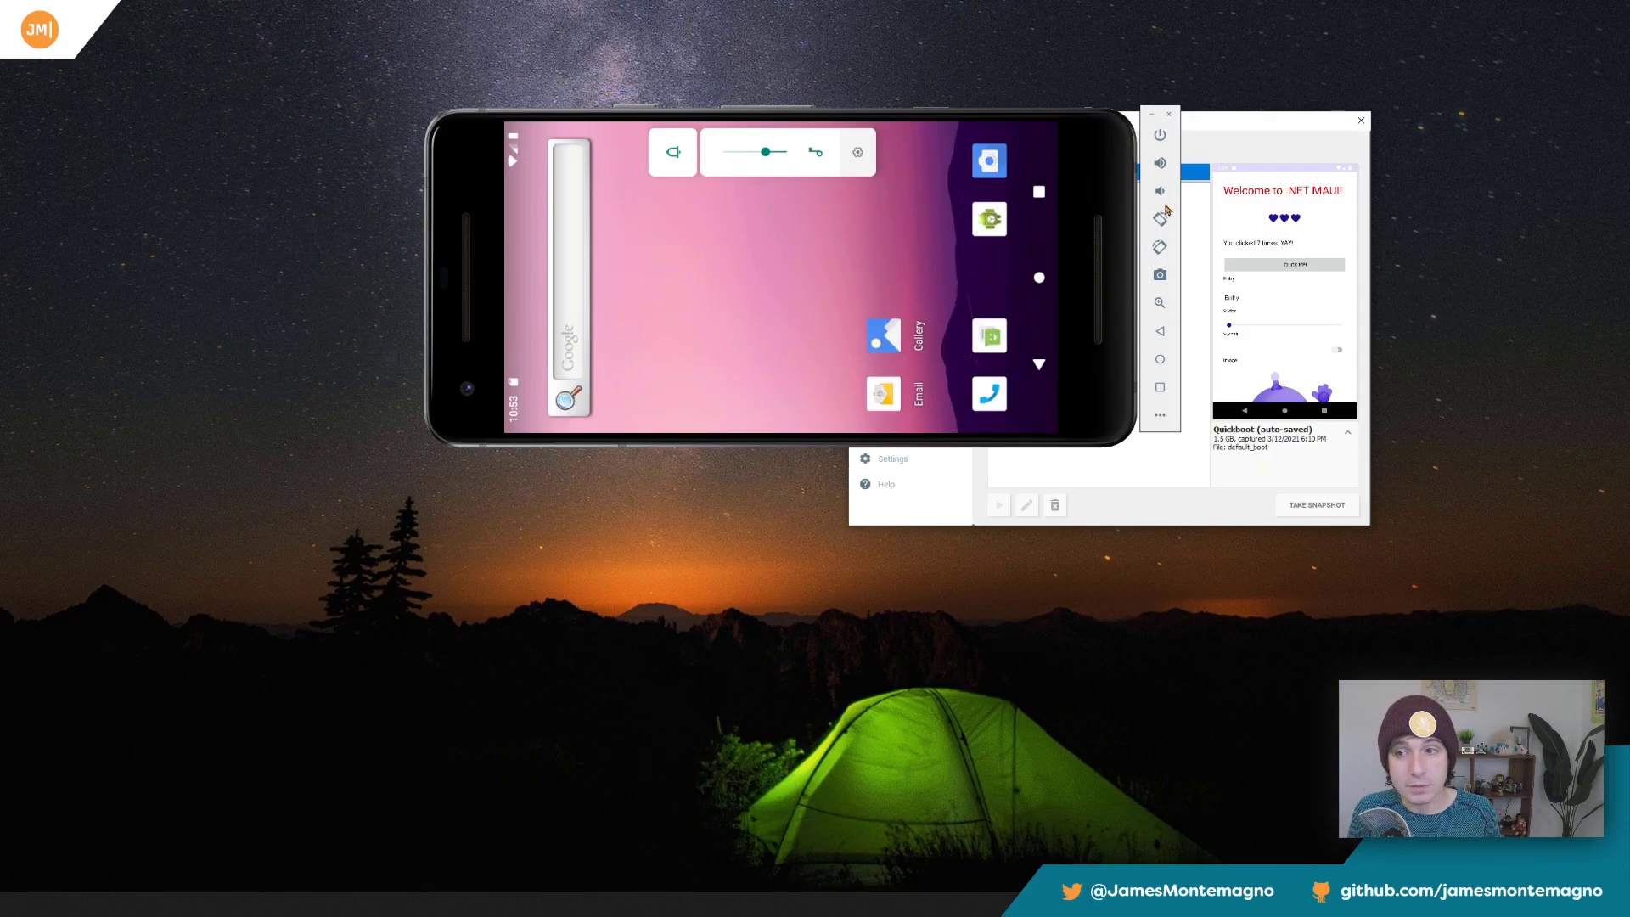
pyautogui.click(1161, 220)
pyautogui.click(1354, 124)
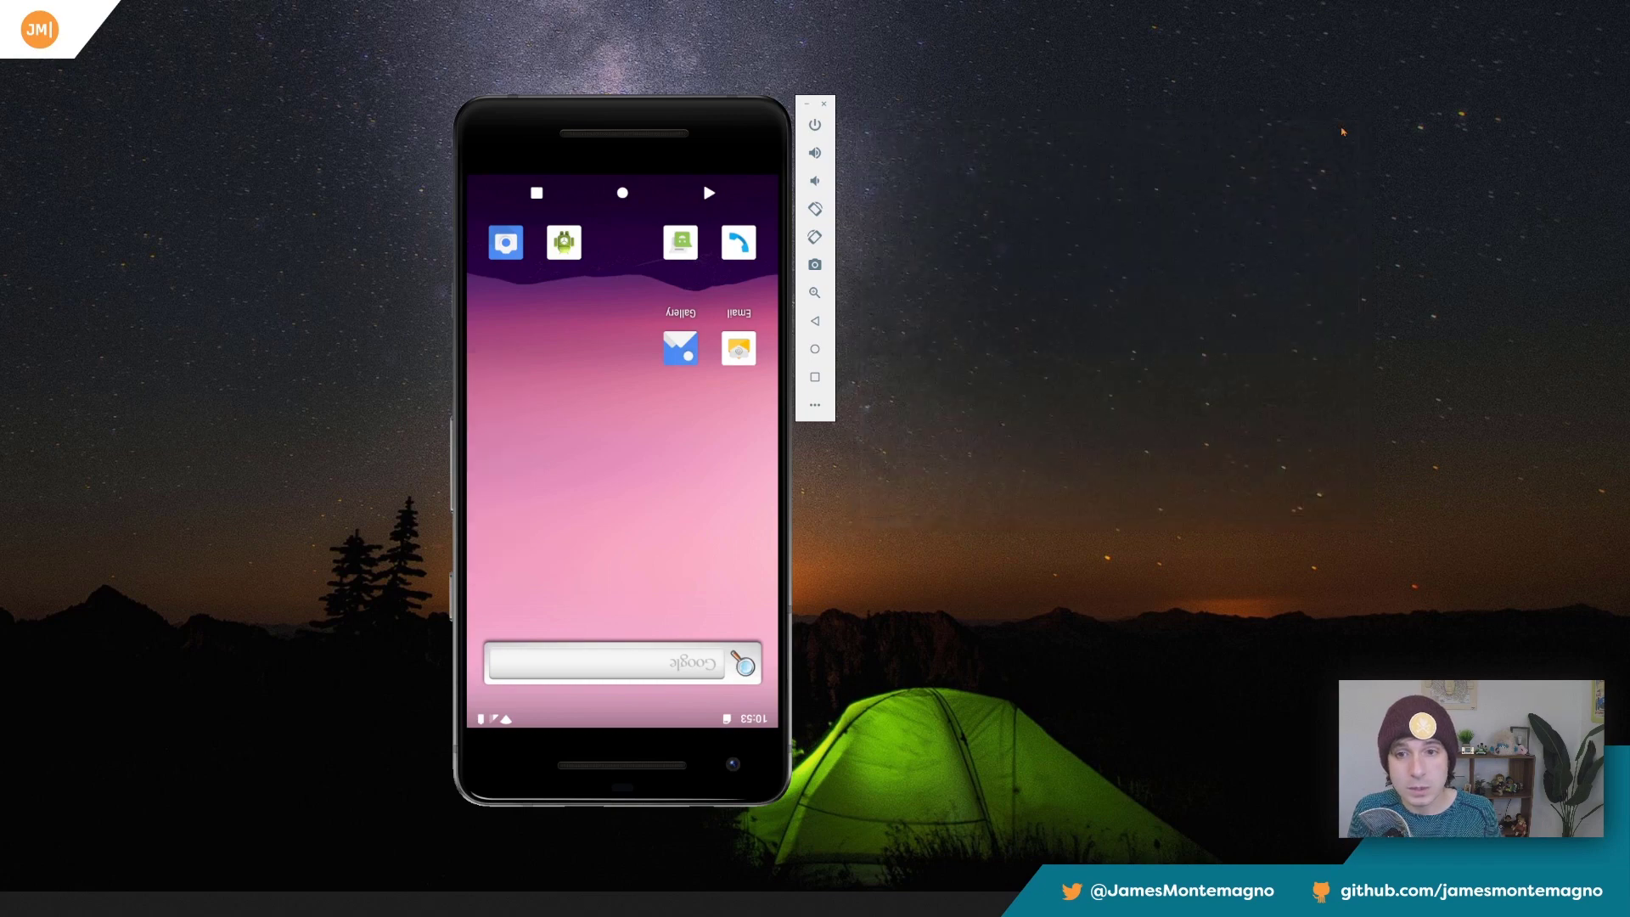
pyautogui.click(816, 265)
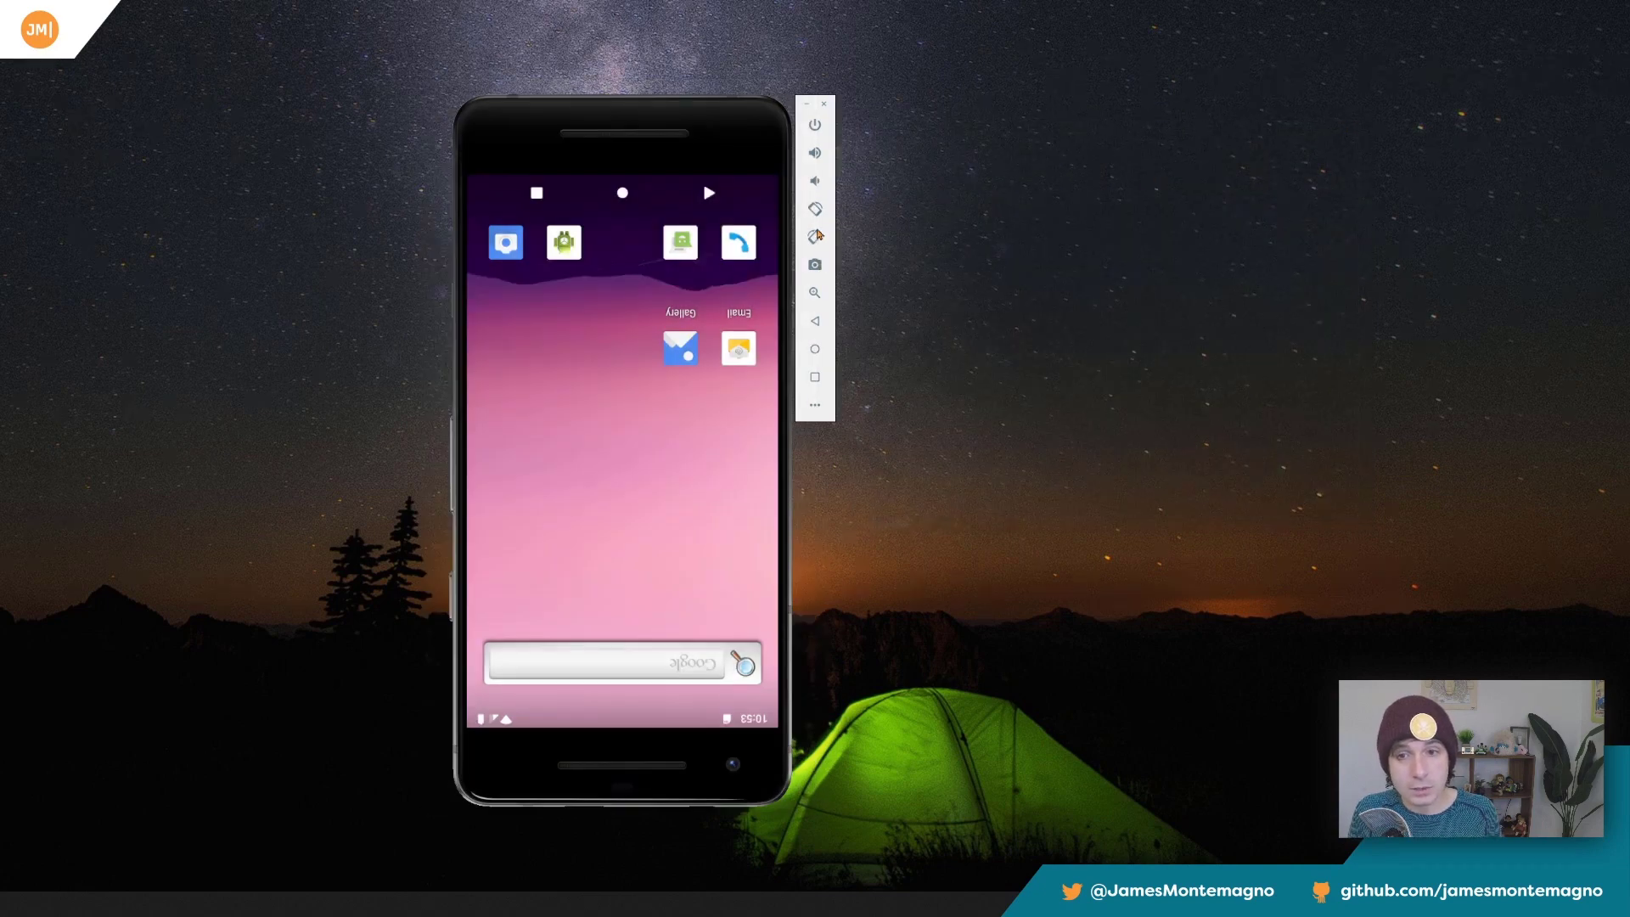
# Rotate the phone right twice back to upright portrait and close the extended controls window.
pyautogui.click(816, 236)
pyautogui.click(1160, 227)
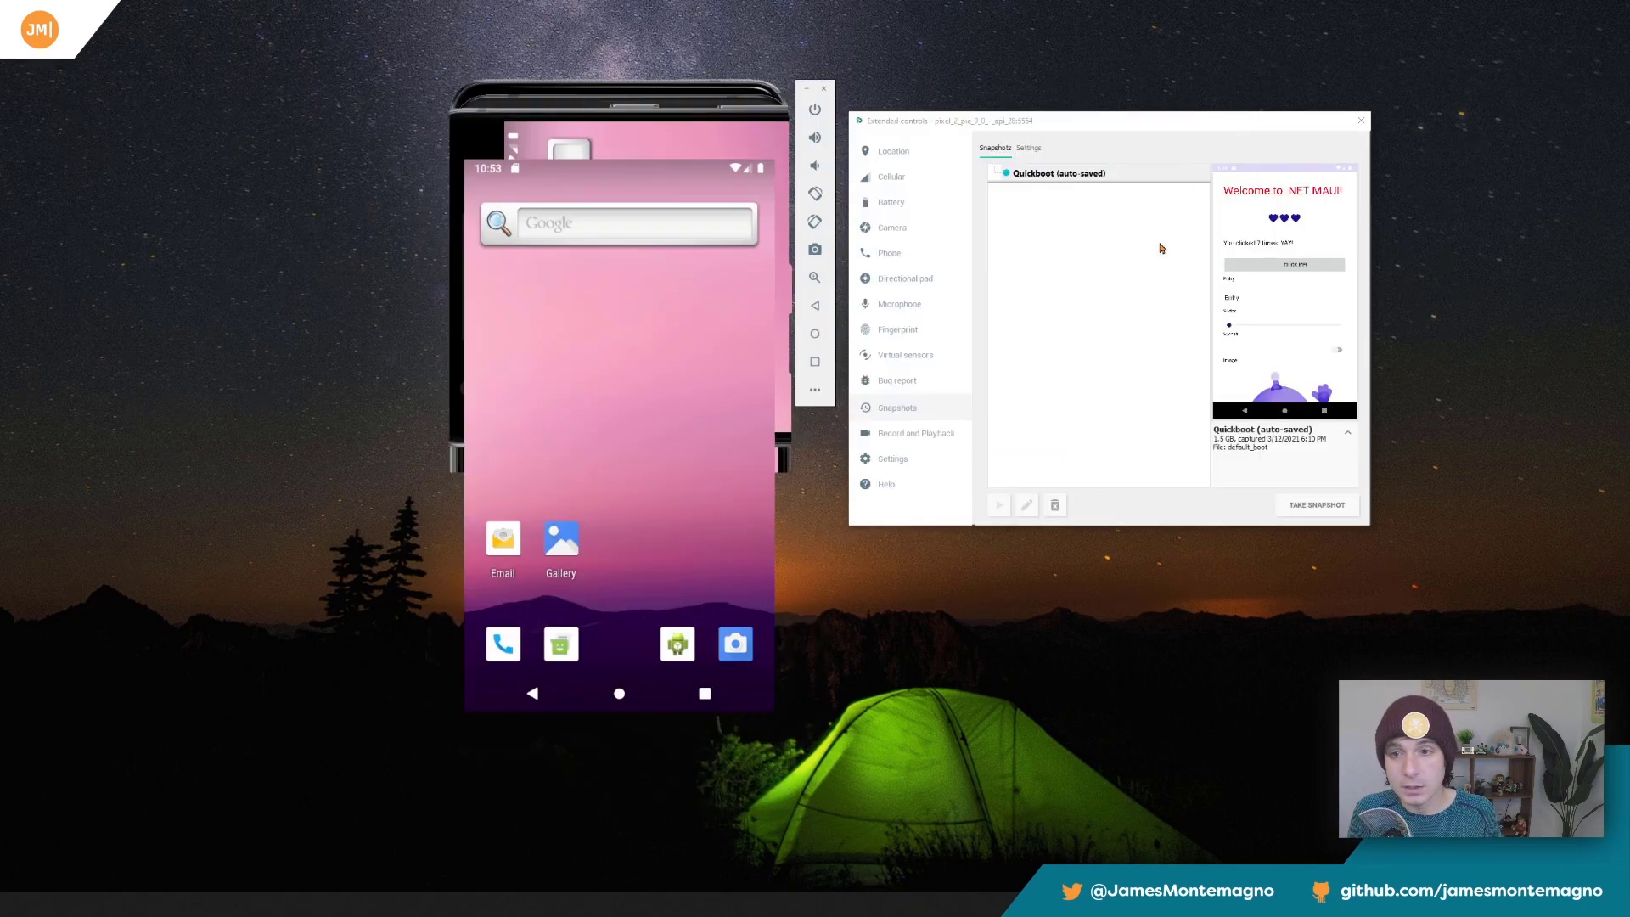
pyautogui.click(1359, 123)
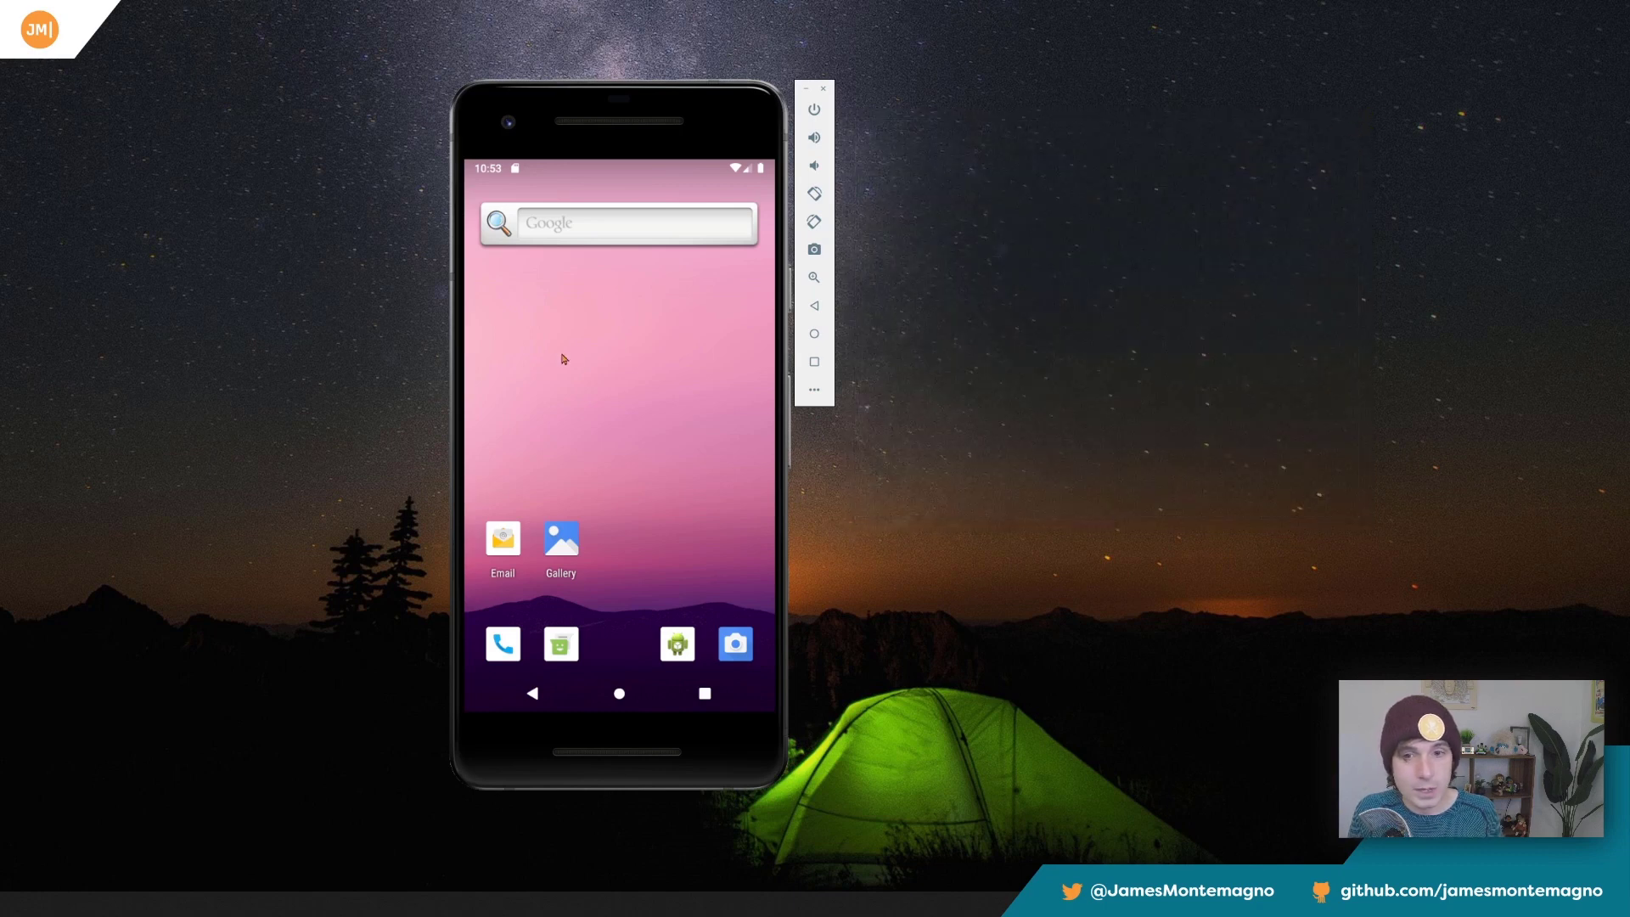
# Switch to File Explorer beside the emulator and check the saved screenshot files in the Desktop folder.
pyautogui.press('super+e')
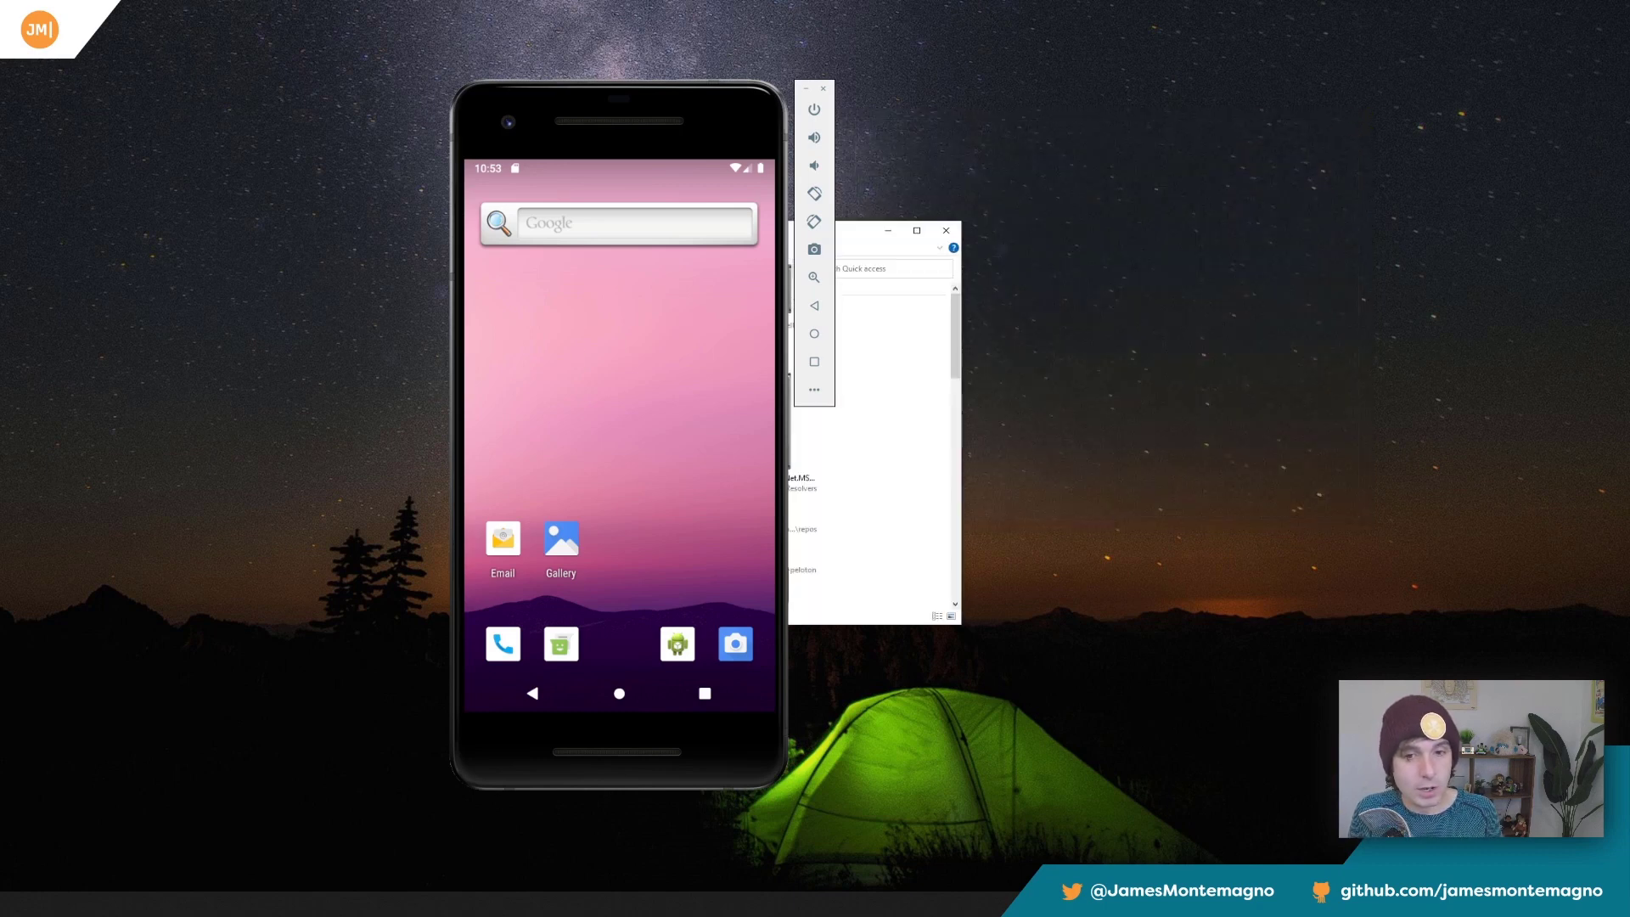
pyautogui.moveTo(837, 225); pyautogui.dragTo(1244, 230)
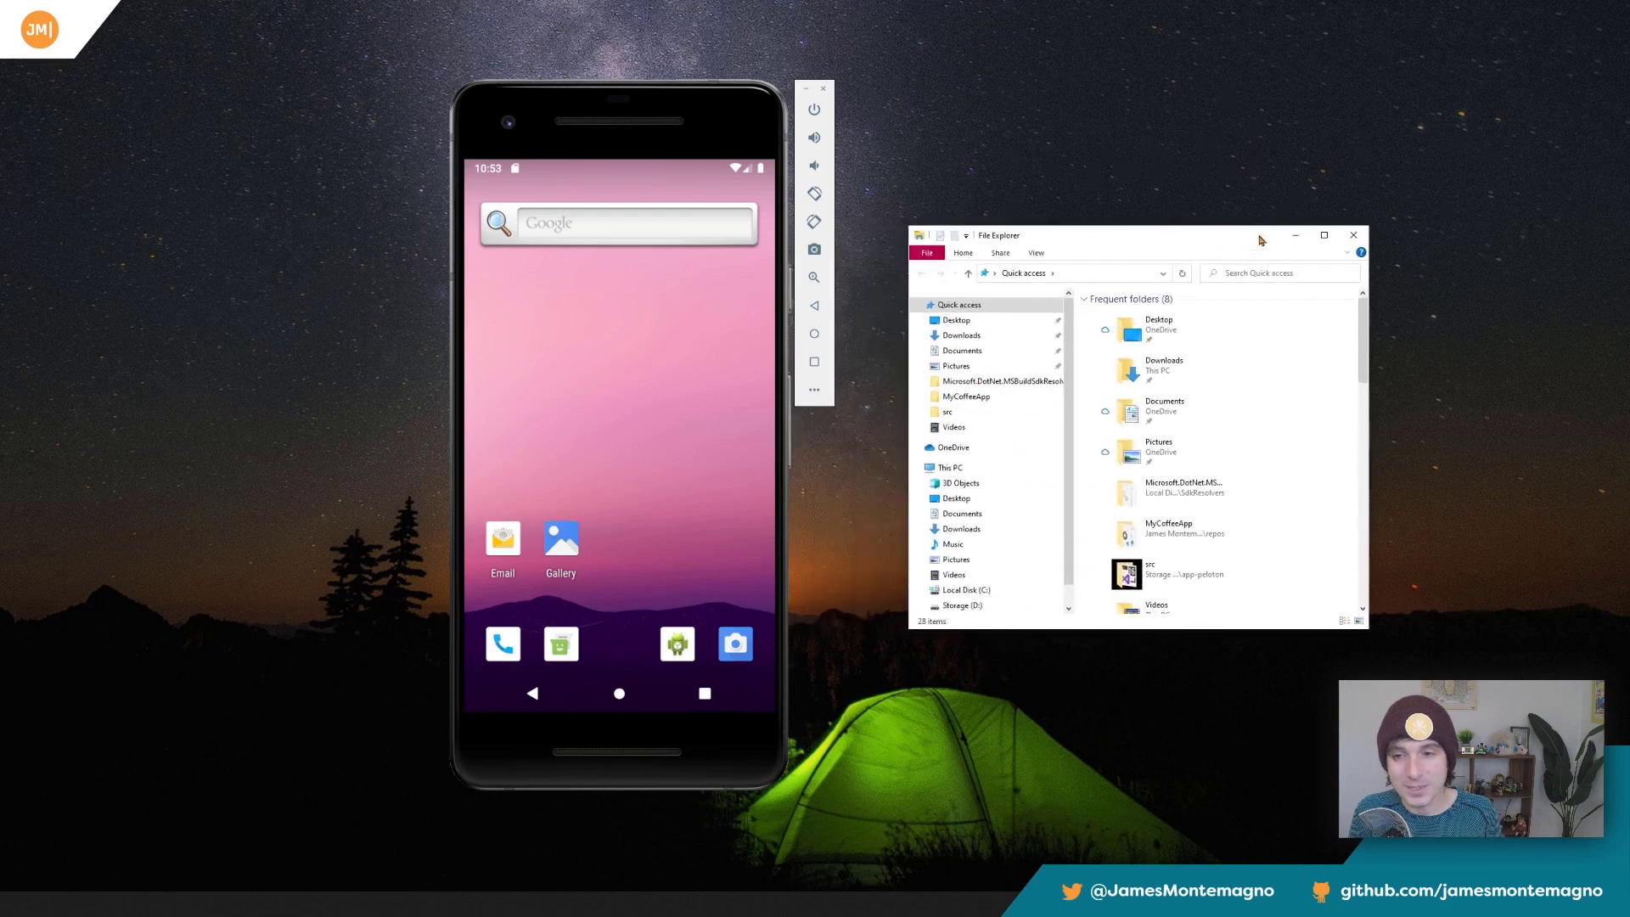
pyautogui.click(956, 320)
pyautogui.click(1259, 331)
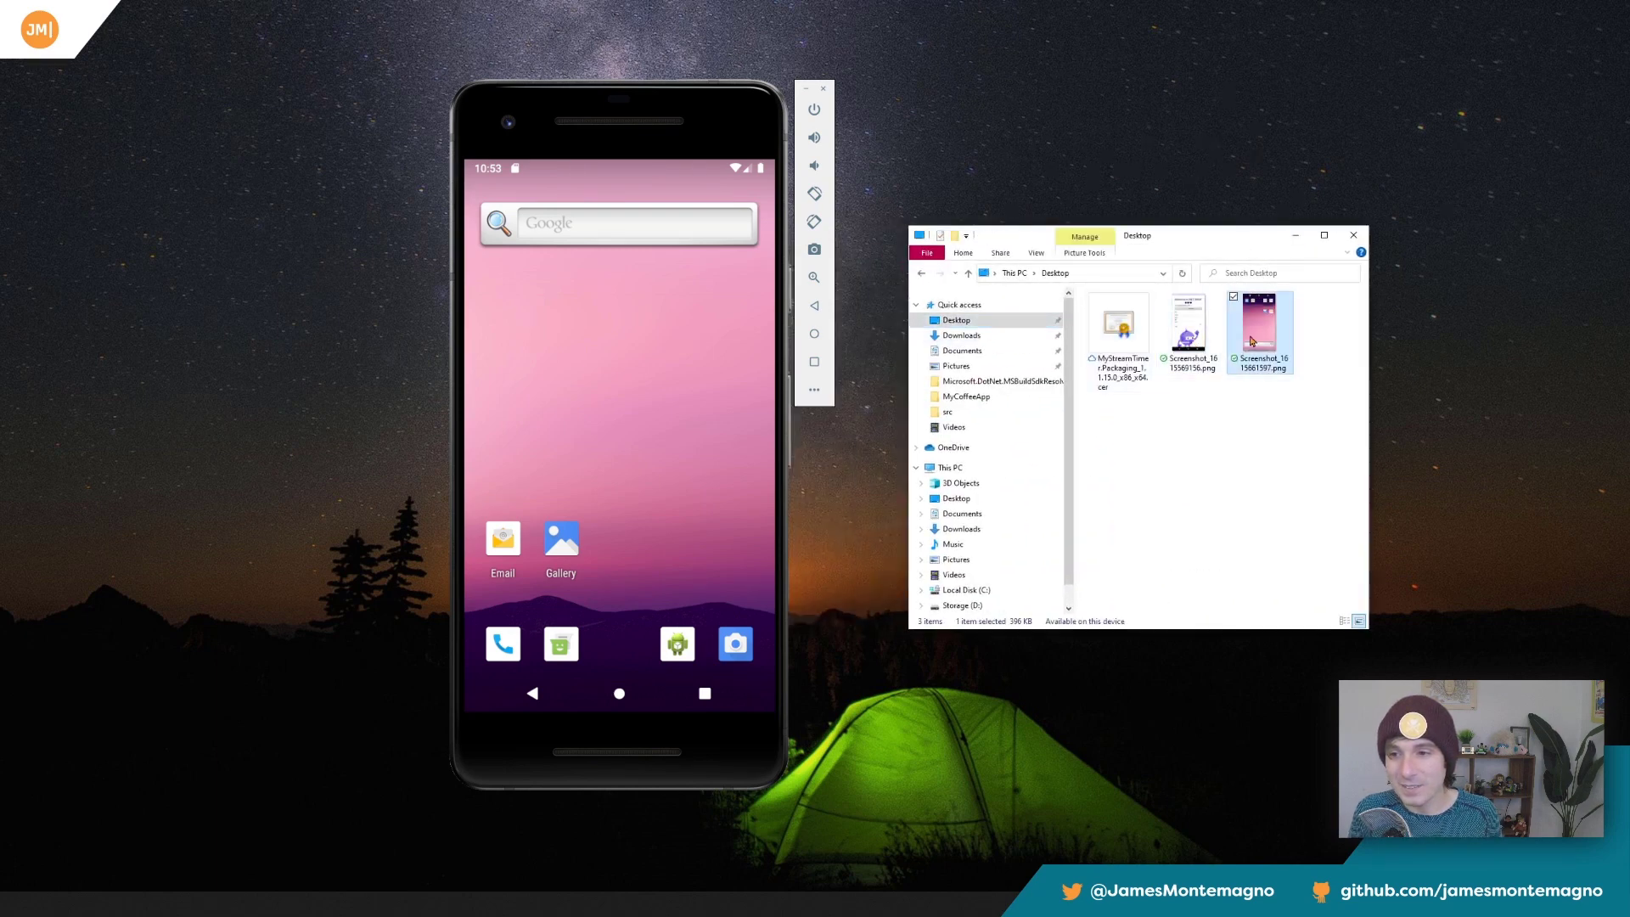
pyautogui.click(1190, 331)
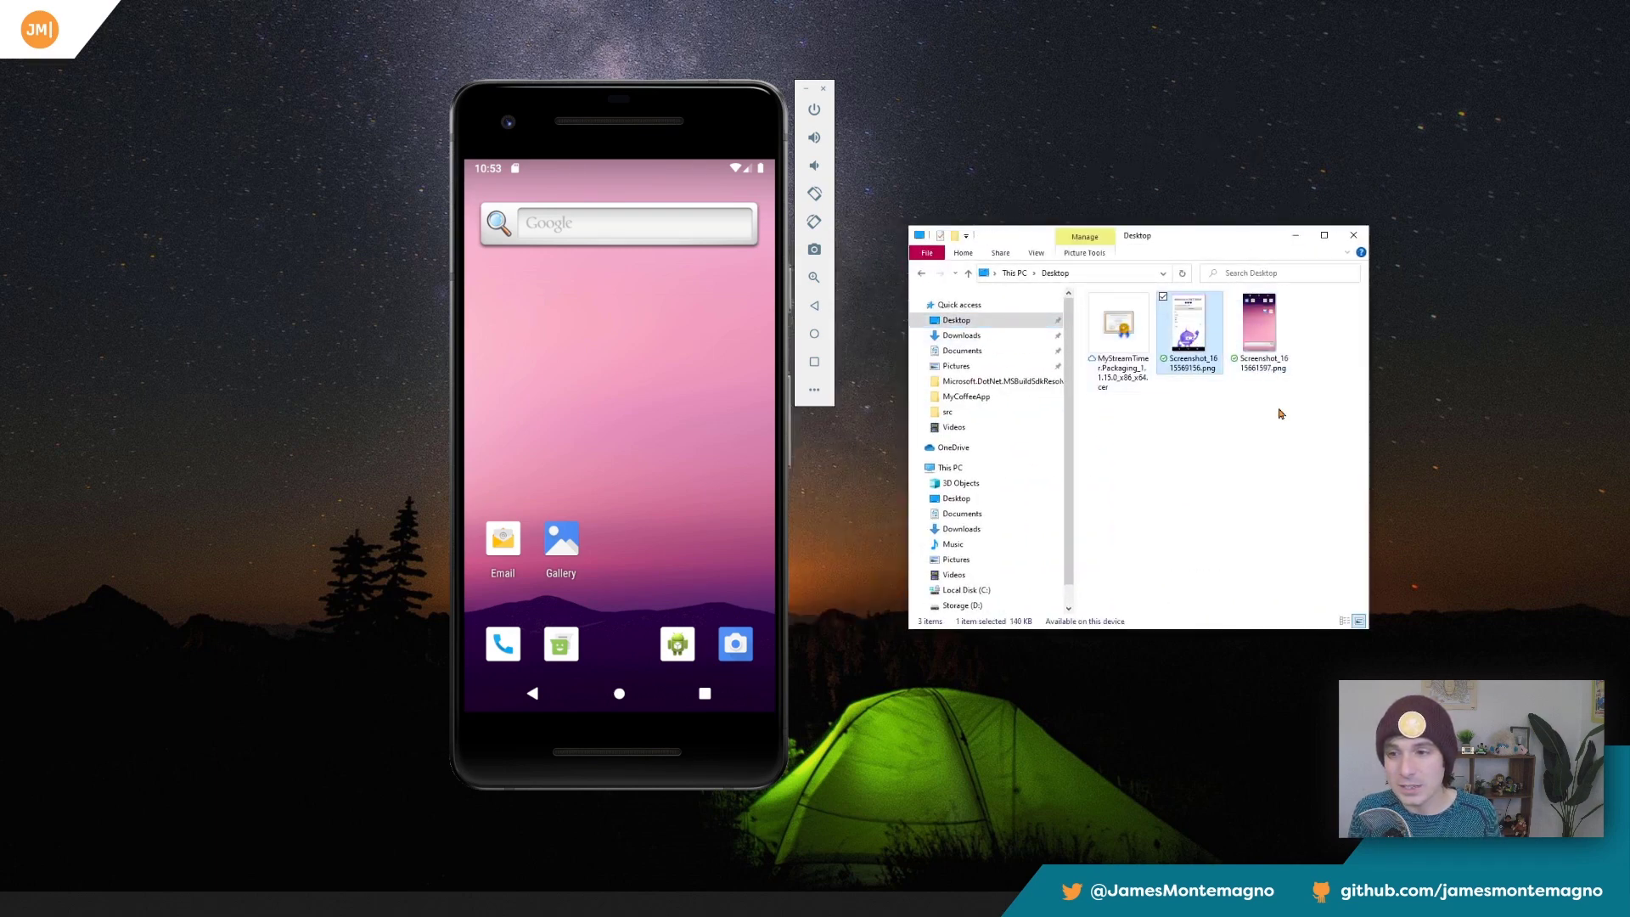
# Zoom in on the phone's screen near the search bar, leave zoom mode and close the extended controls.
pyautogui.click(813, 278)
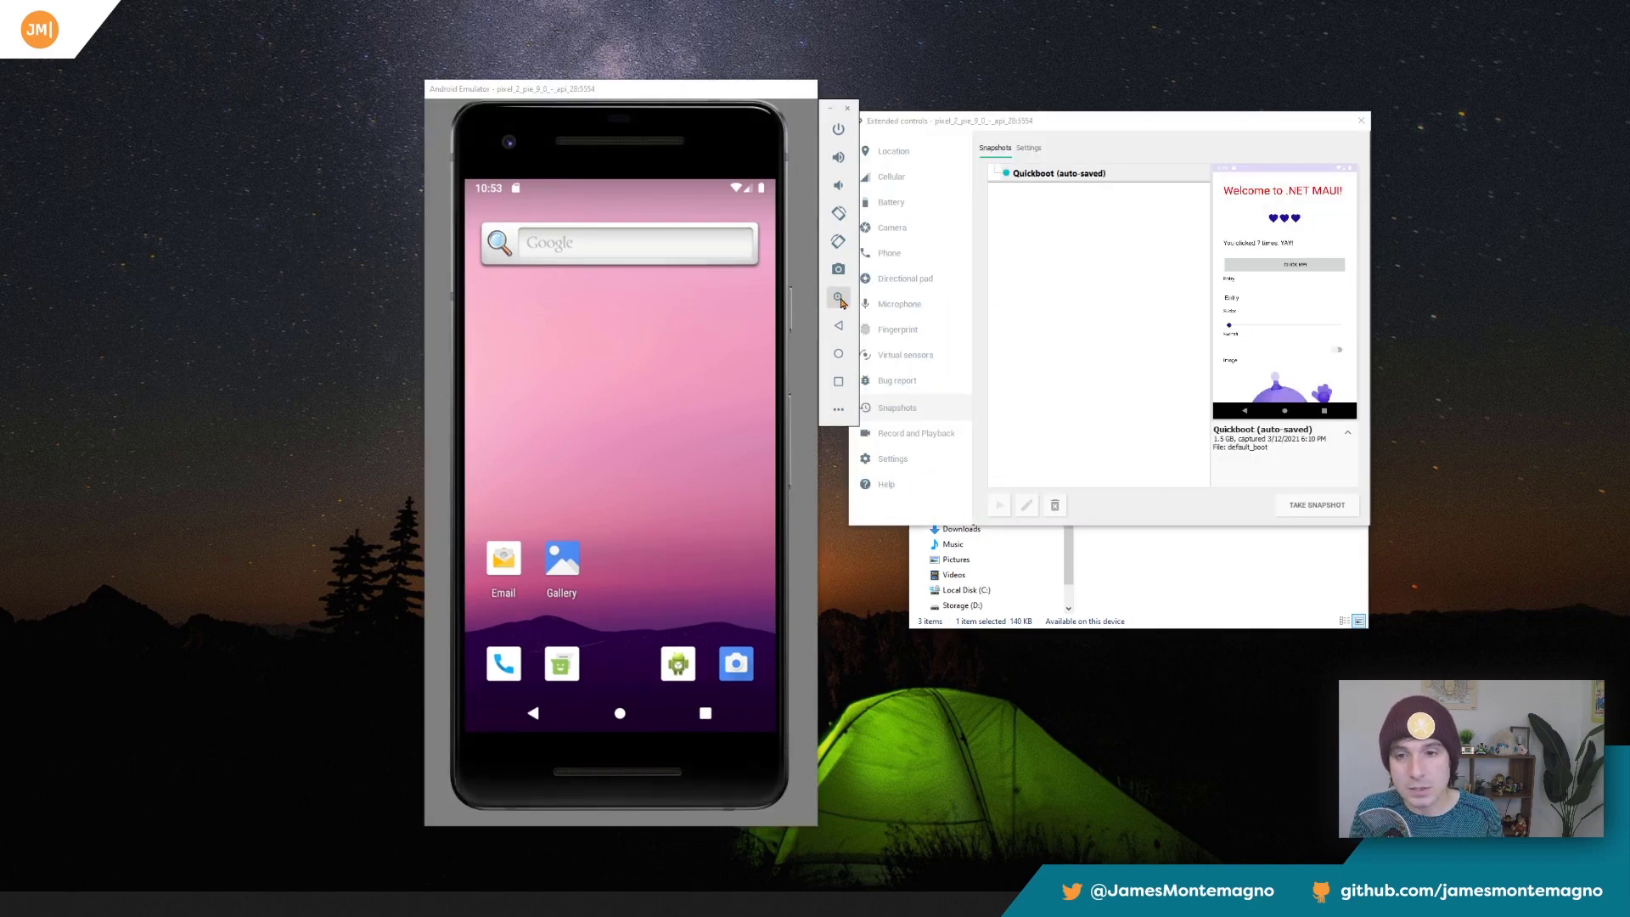
pyautogui.click(839, 298)
pyautogui.click(771, 268)
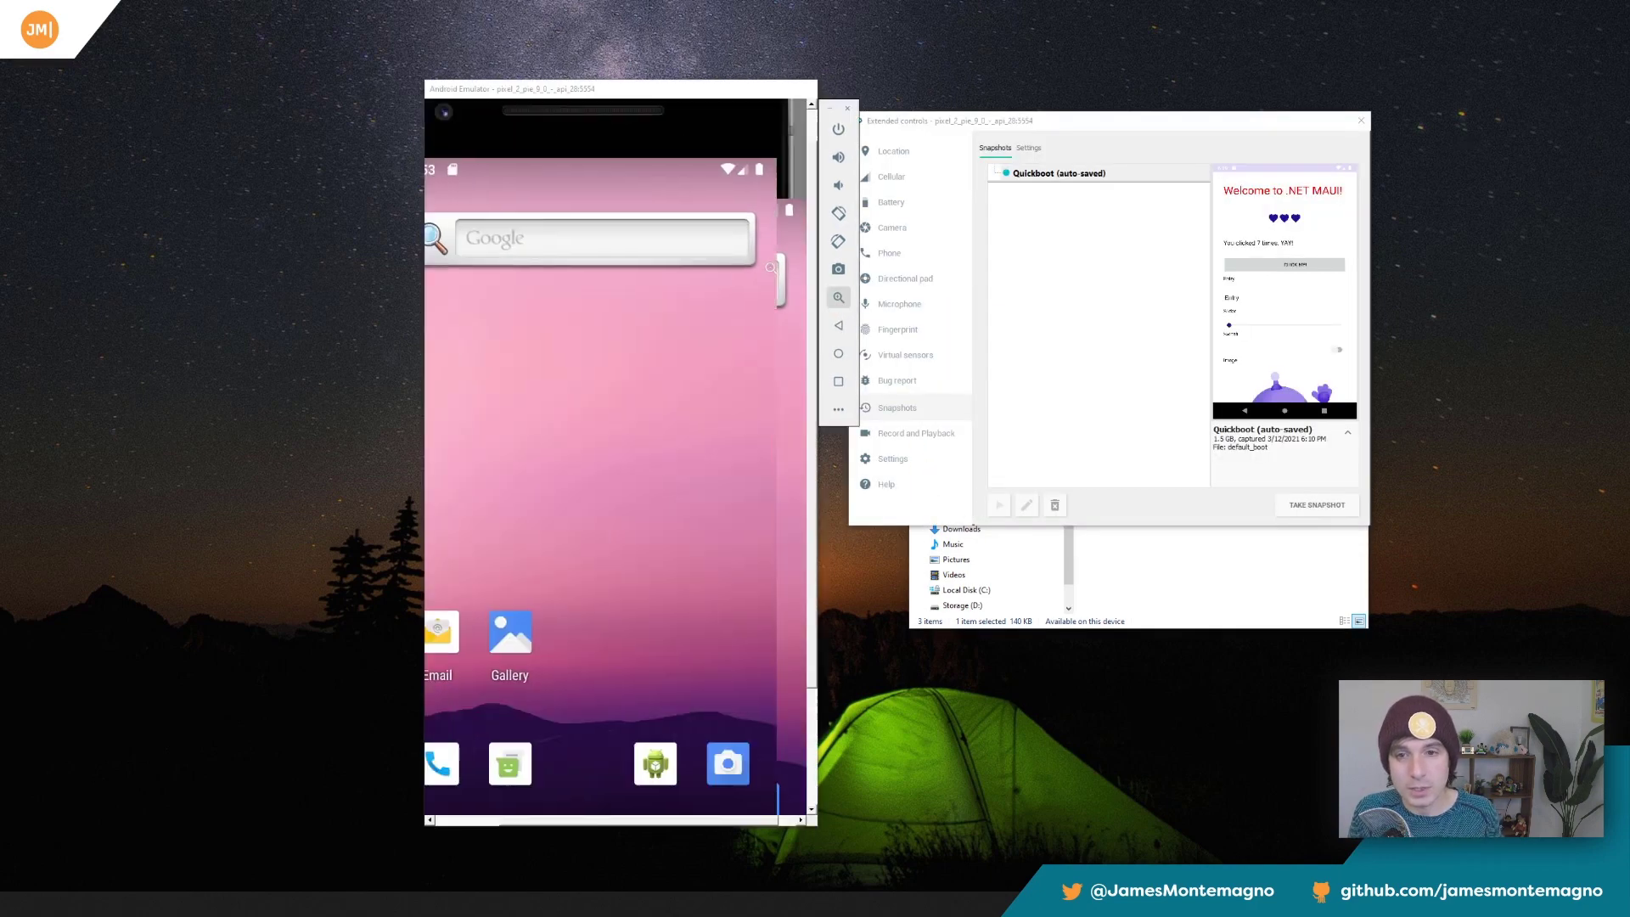
pyautogui.click(839, 298)
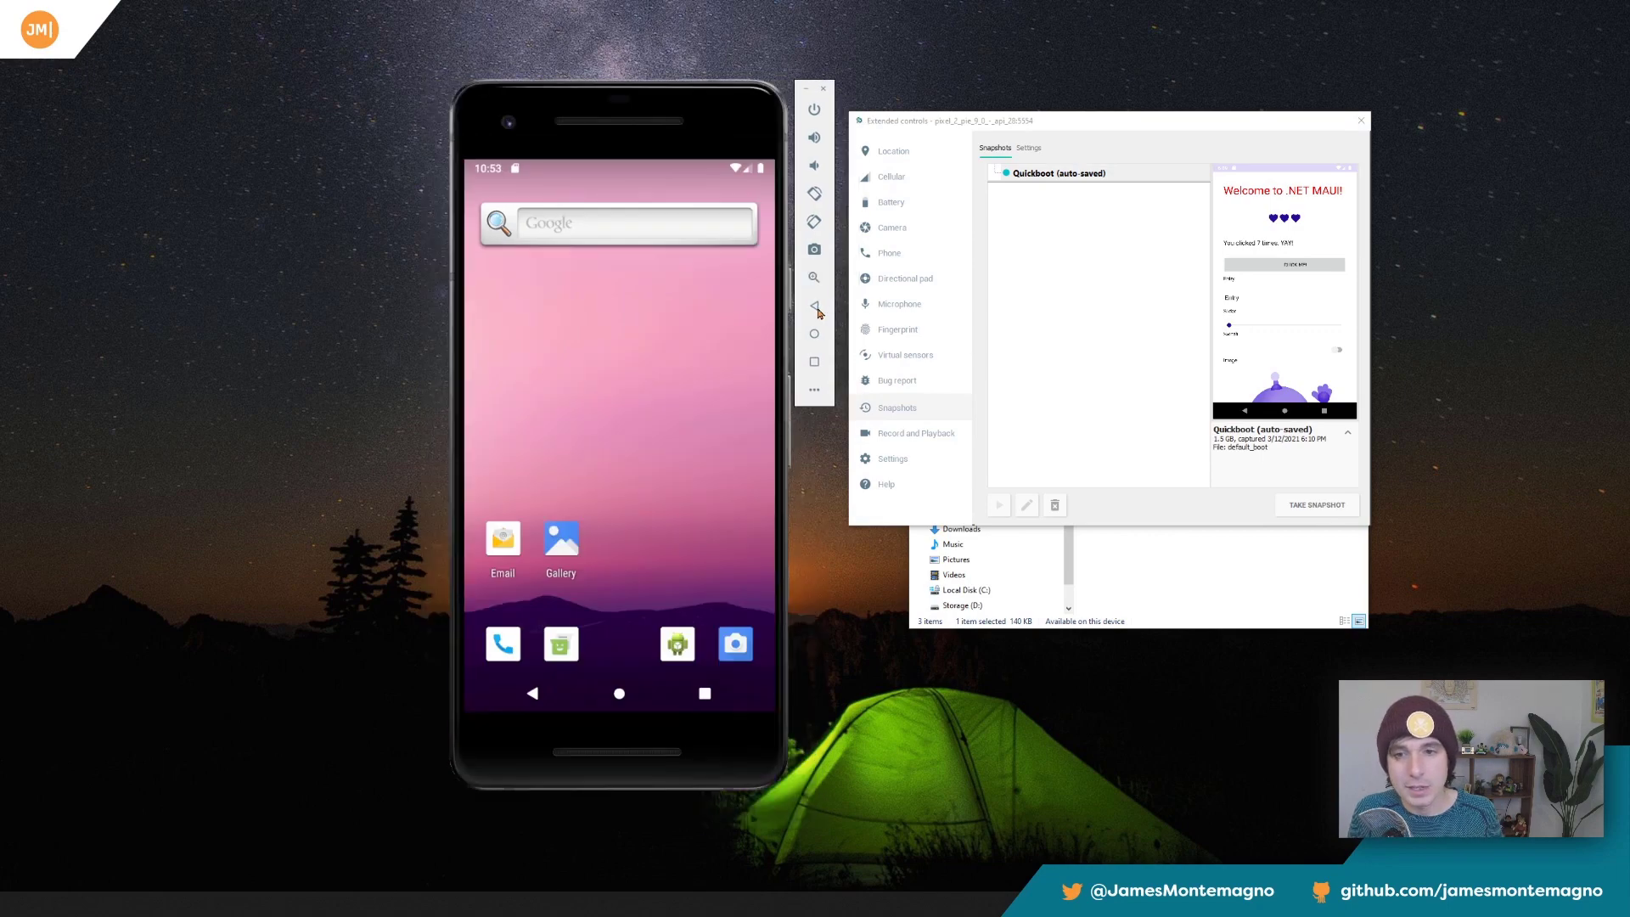
pyautogui.click(1360, 121)
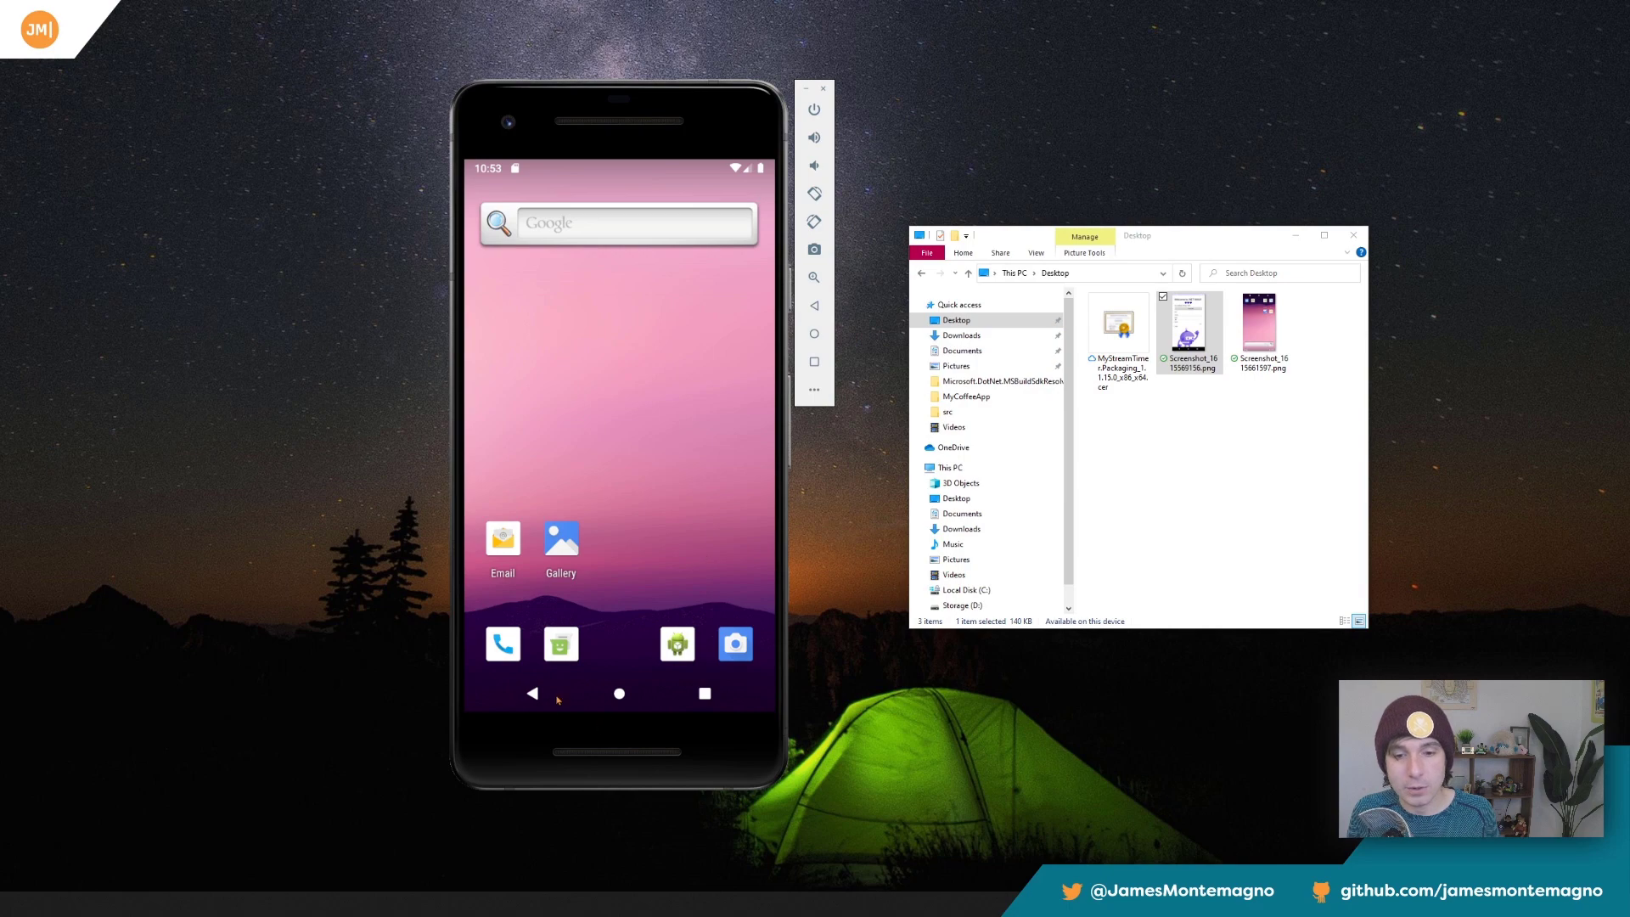
# Try the phone's Back, Home and Overview navigation, return to the home screen and close File Explorer.
pyautogui.click(537, 694)
pyautogui.click(619, 693)
pyautogui.click(704, 693)
pyautogui.click(619, 694)
pyautogui.click(534, 694)
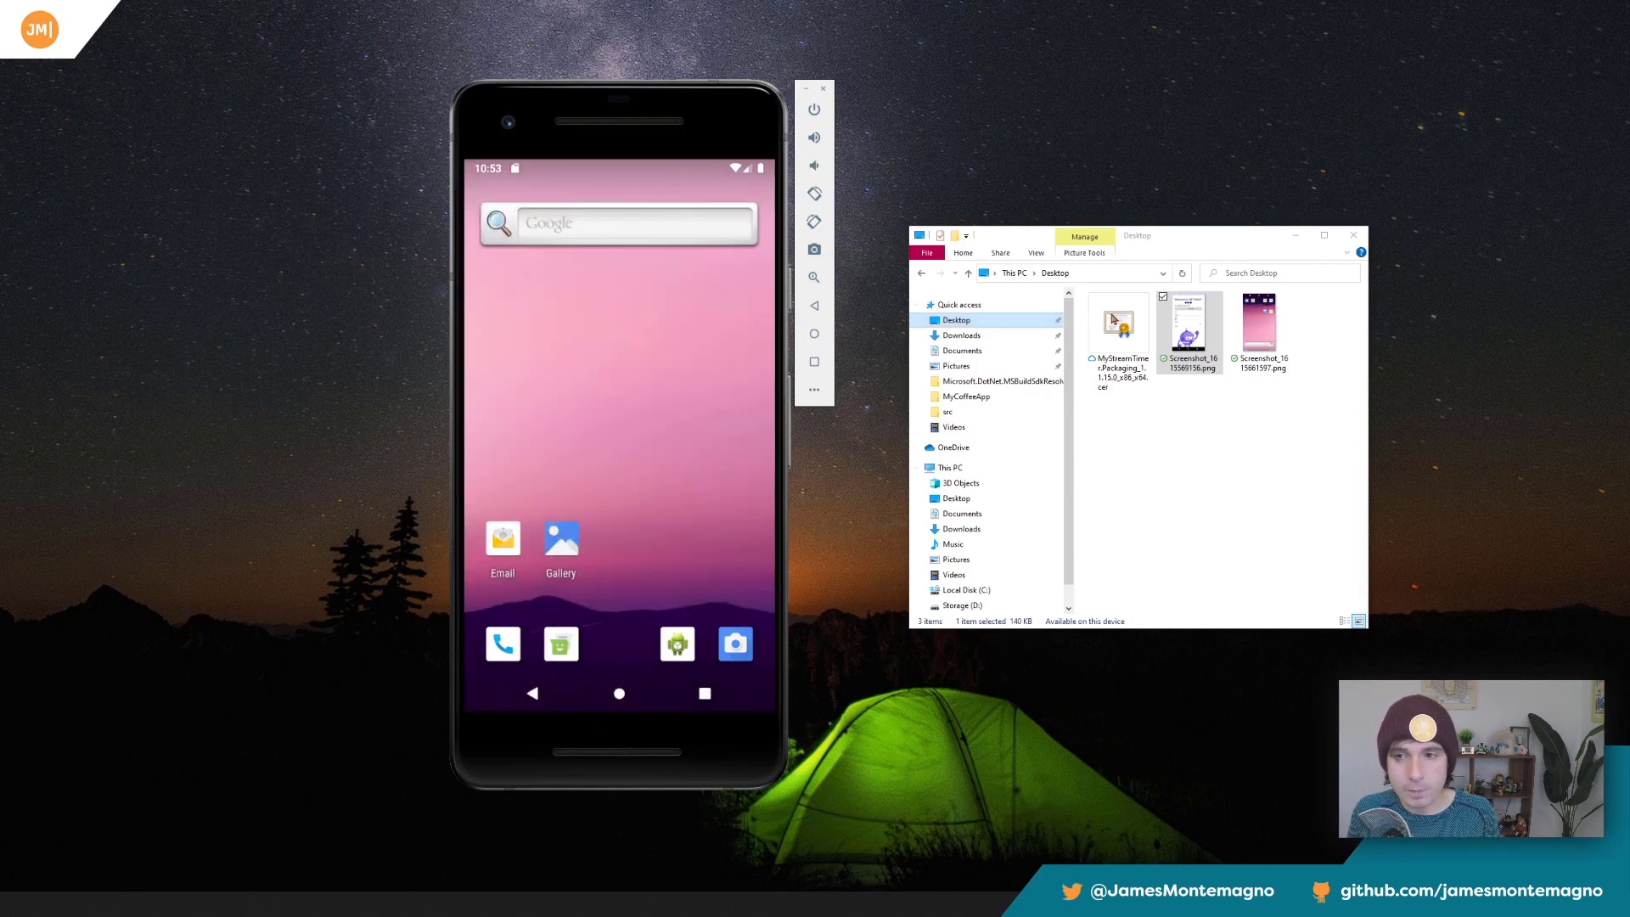
pyautogui.click(1353, 236)
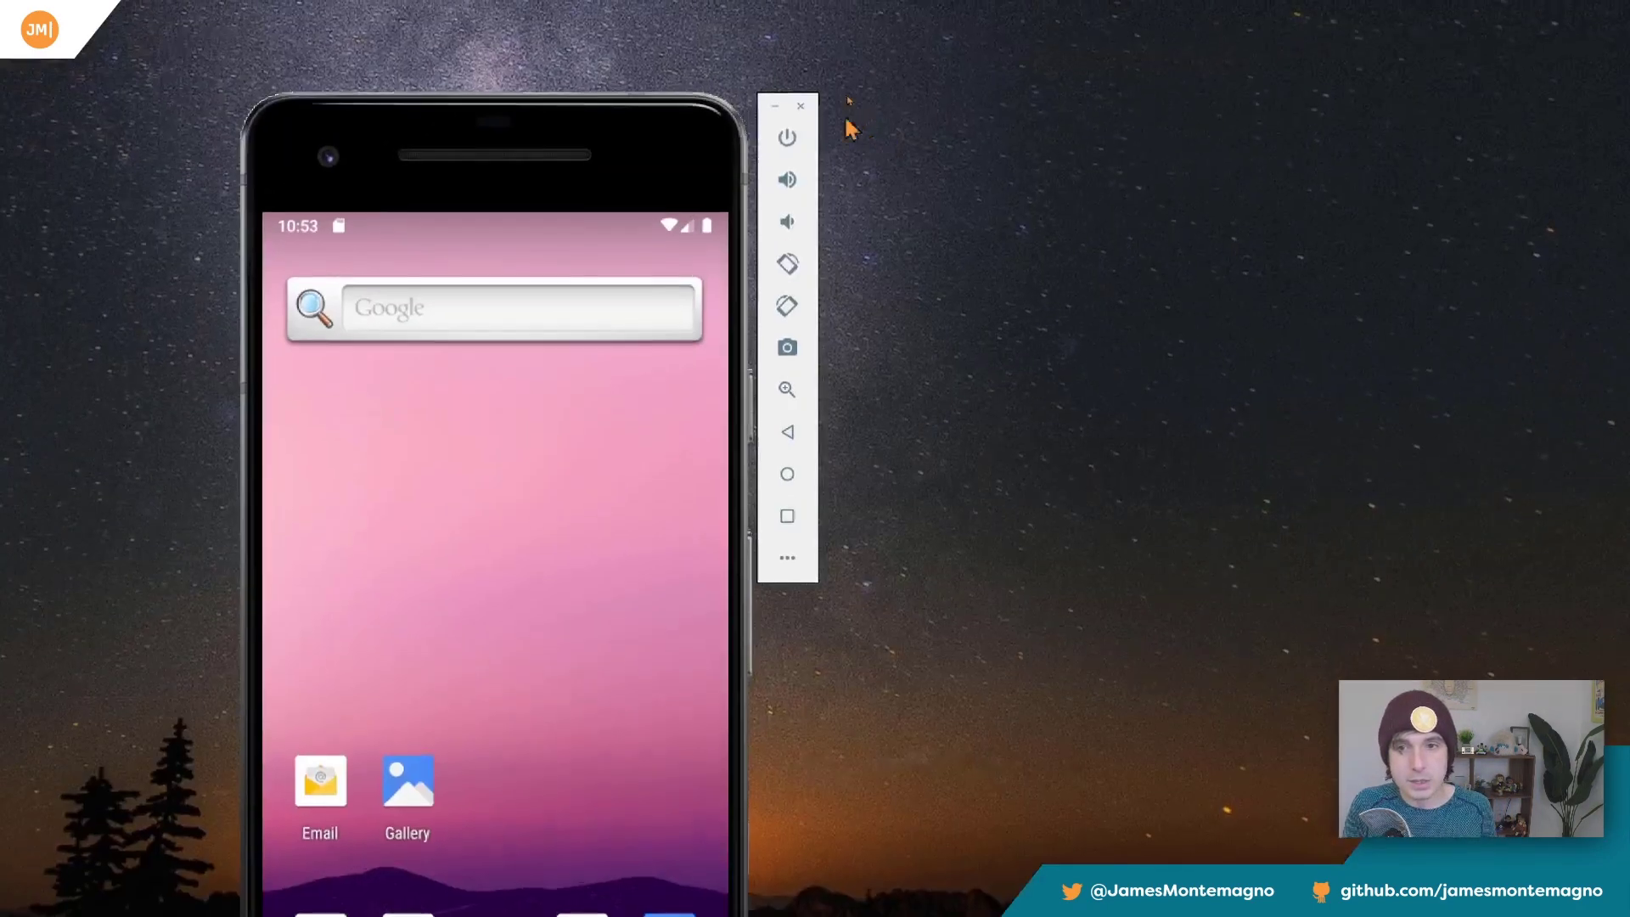
# Switch off the phone's screen, show the multi-touch points on it, and close the emulator.
pyautogui.click(787, 138)
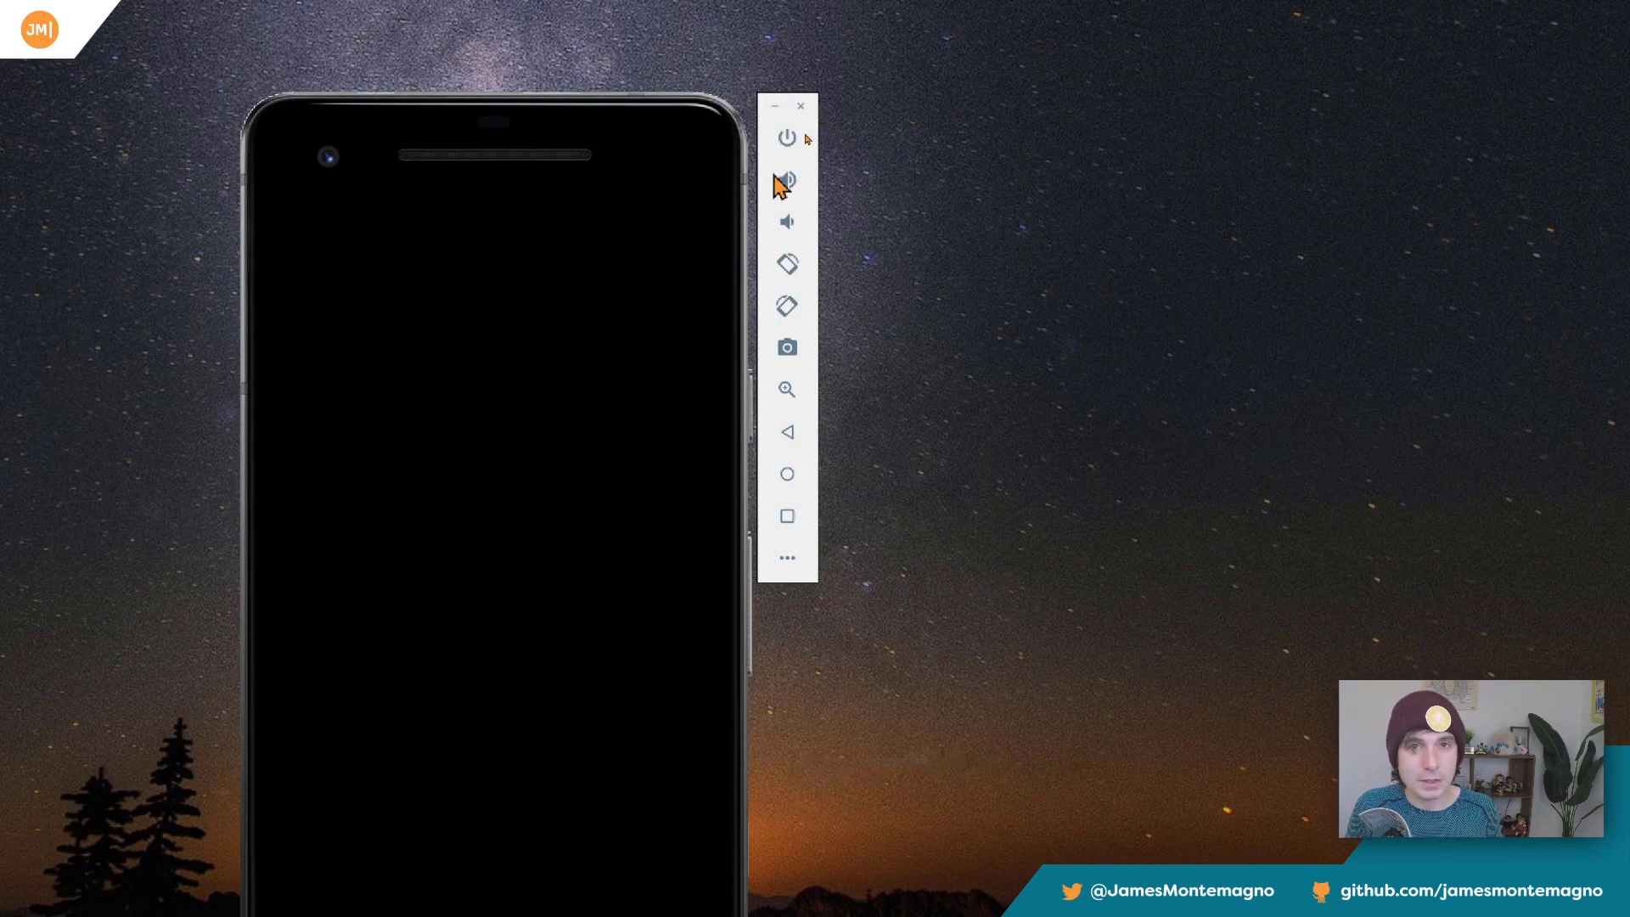
pyautogui.press('ctrl')
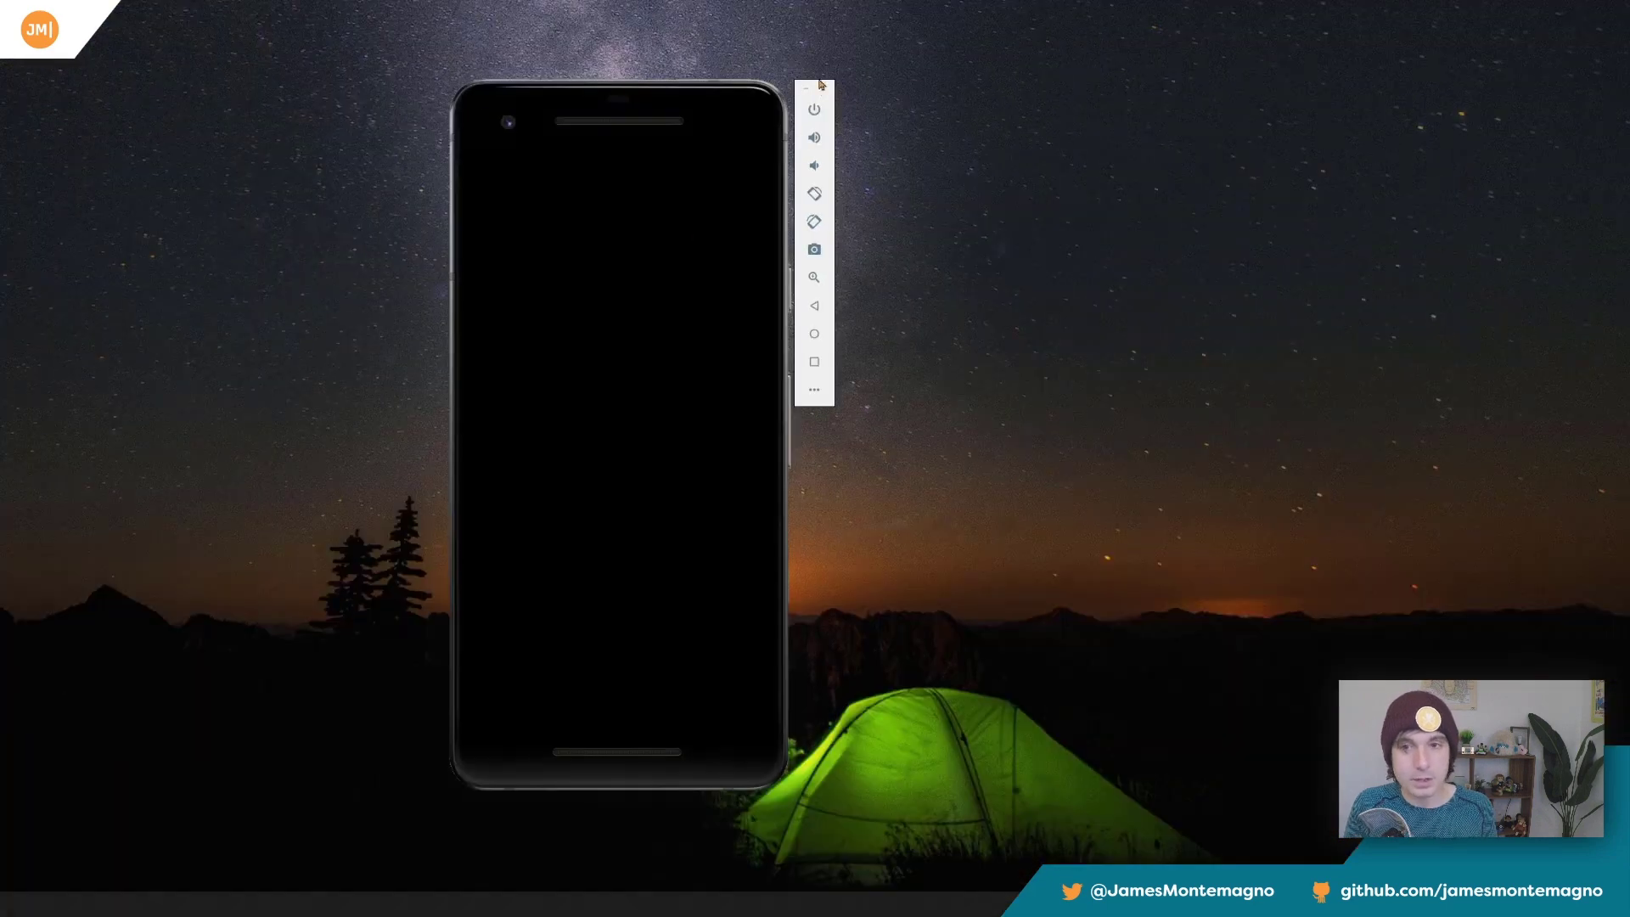
pyautogui.click(822, 87)
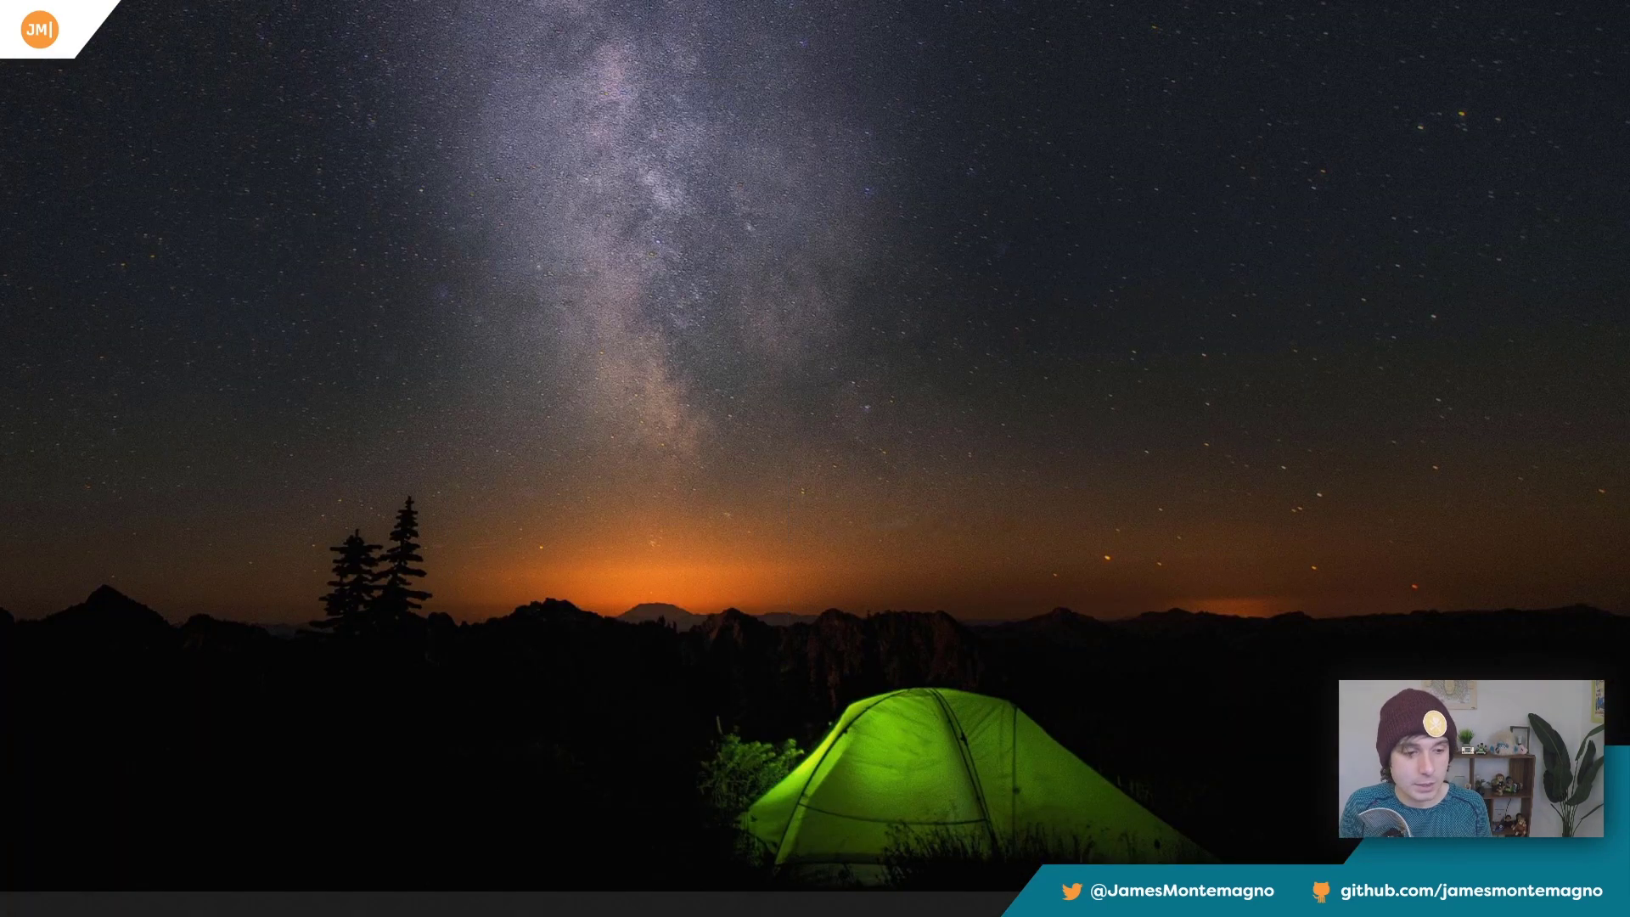
# Launch the Pixel 2 emulator again and wake the phone's screen.
pyautogui.click(1004, 329)
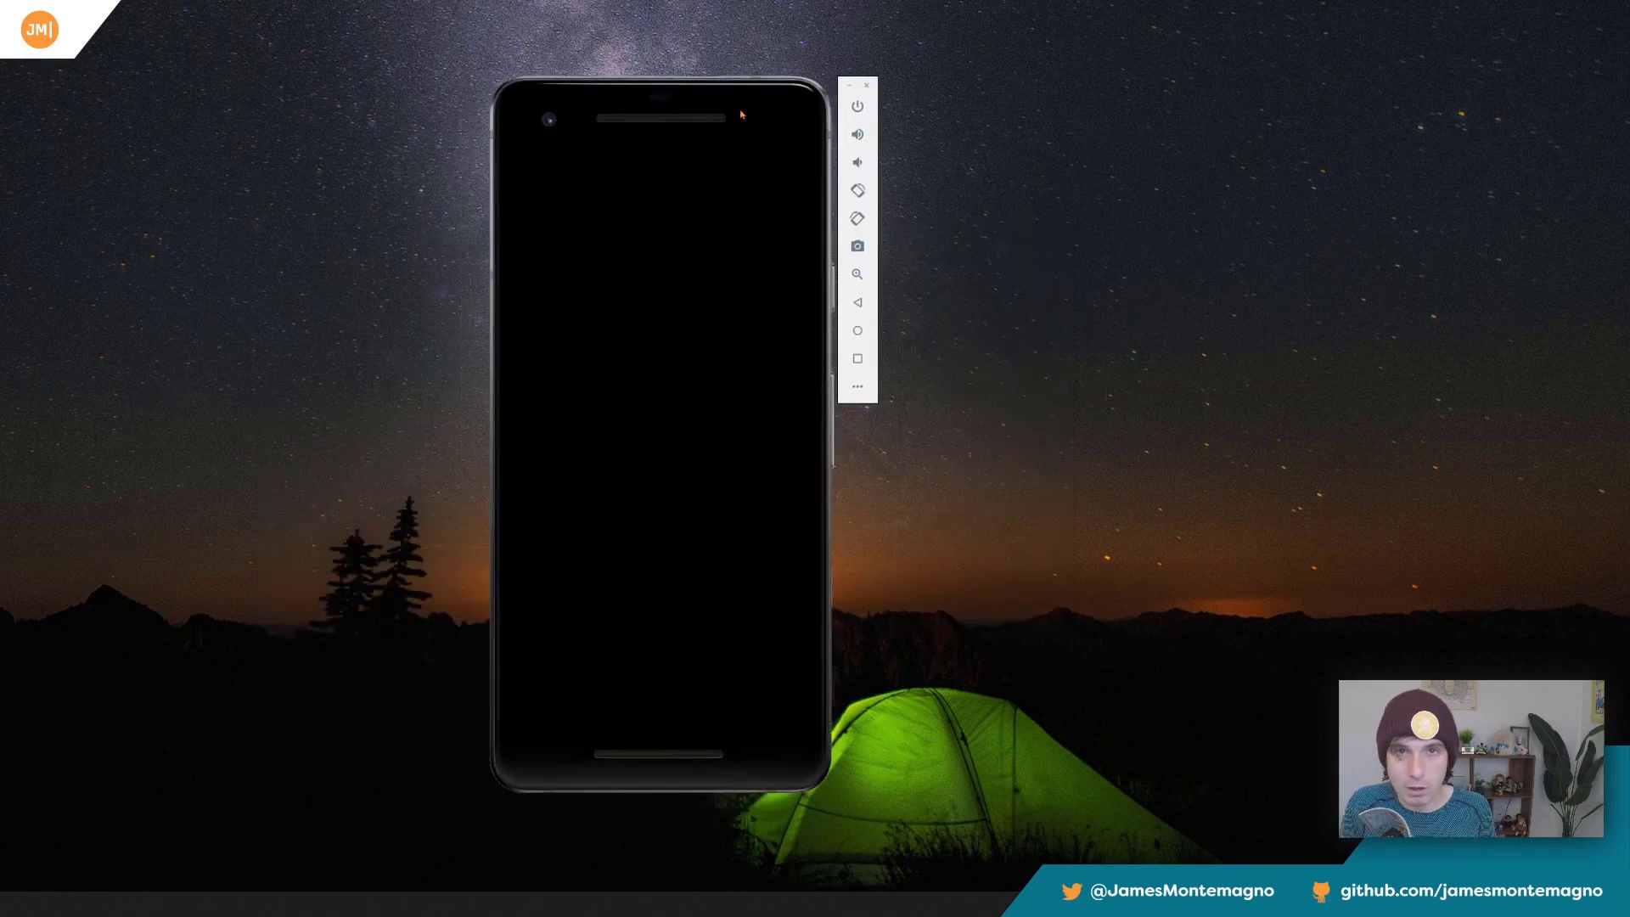
pyautogui.click(855, 108)
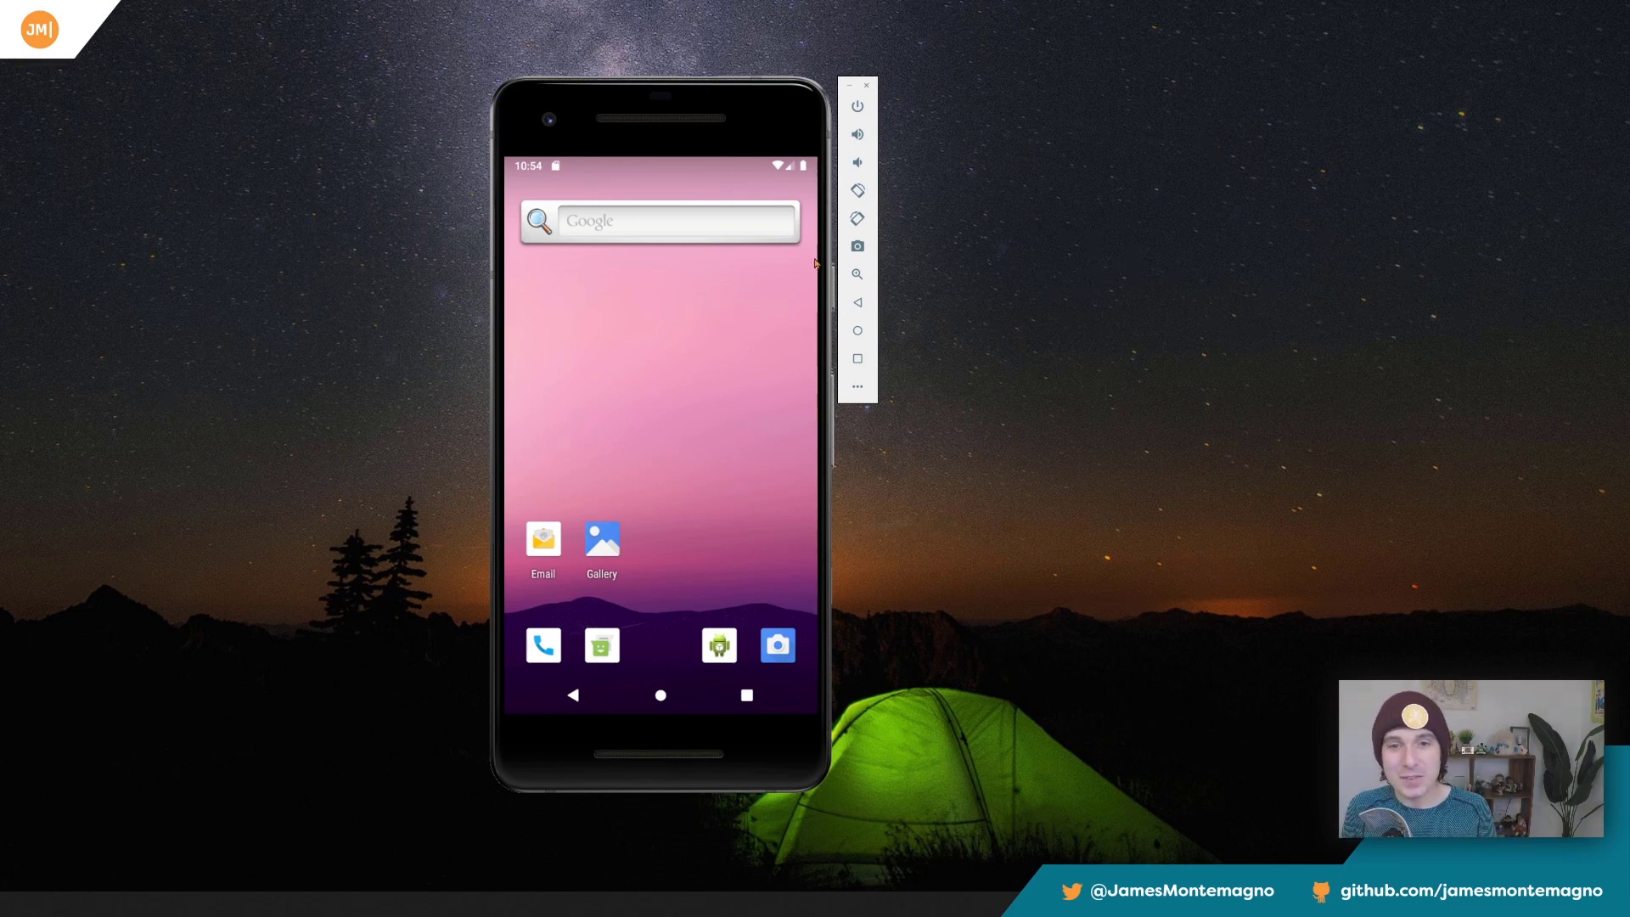
# Put the phone's screen to sleep and wake it, first with Home and again with the power control.
pyautogui.click(856, 106)
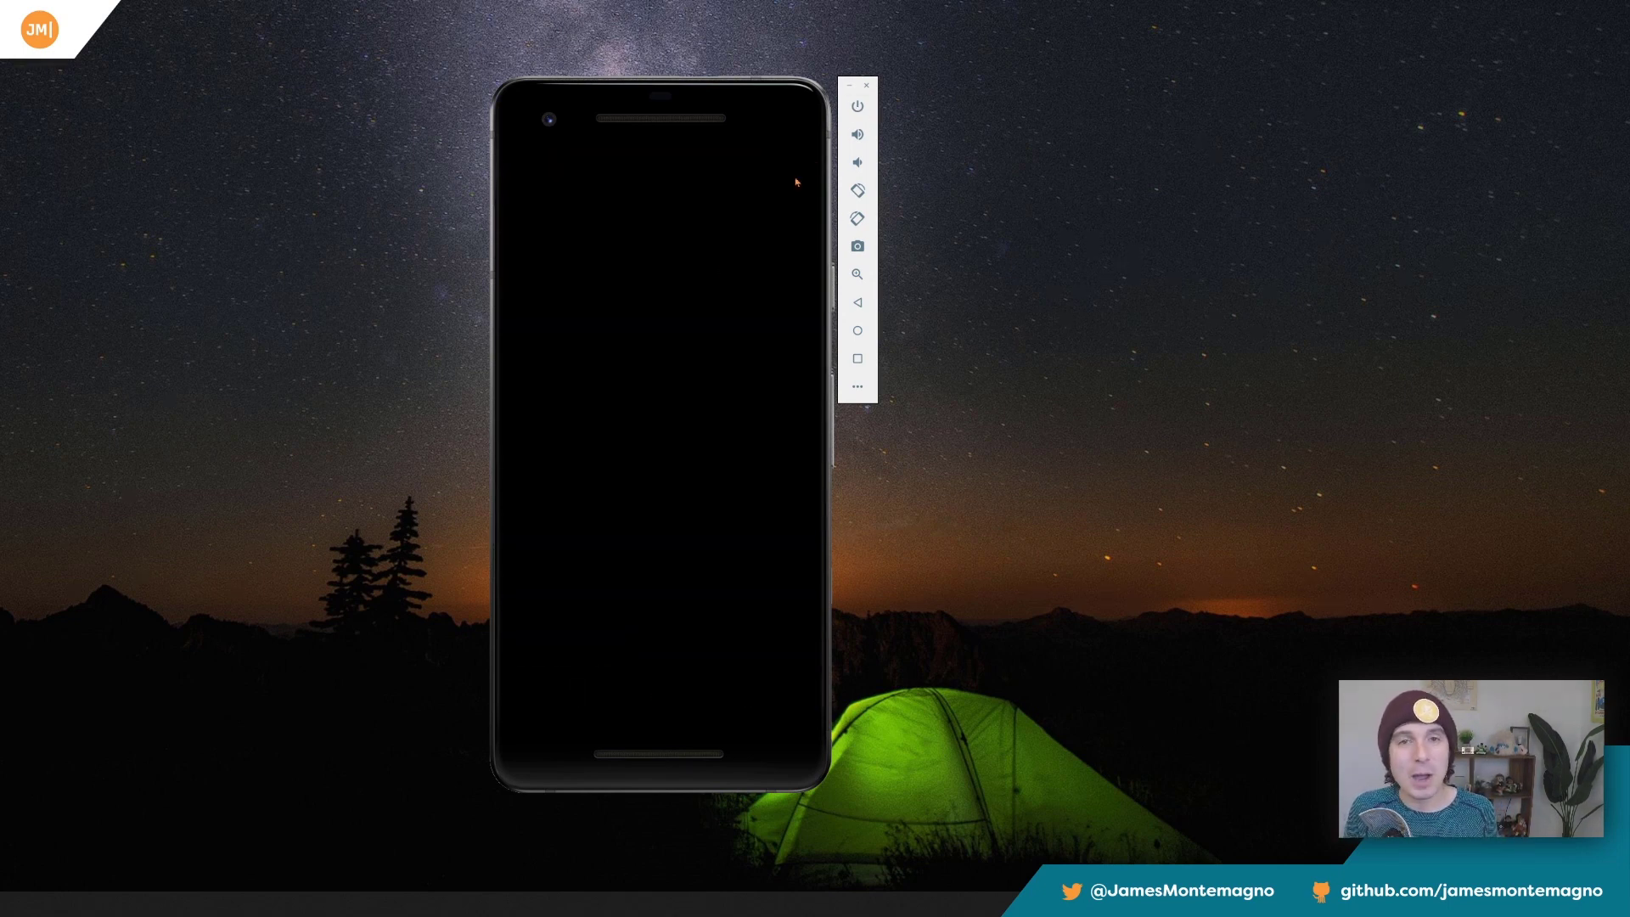
pyautogui.click(860, 336)
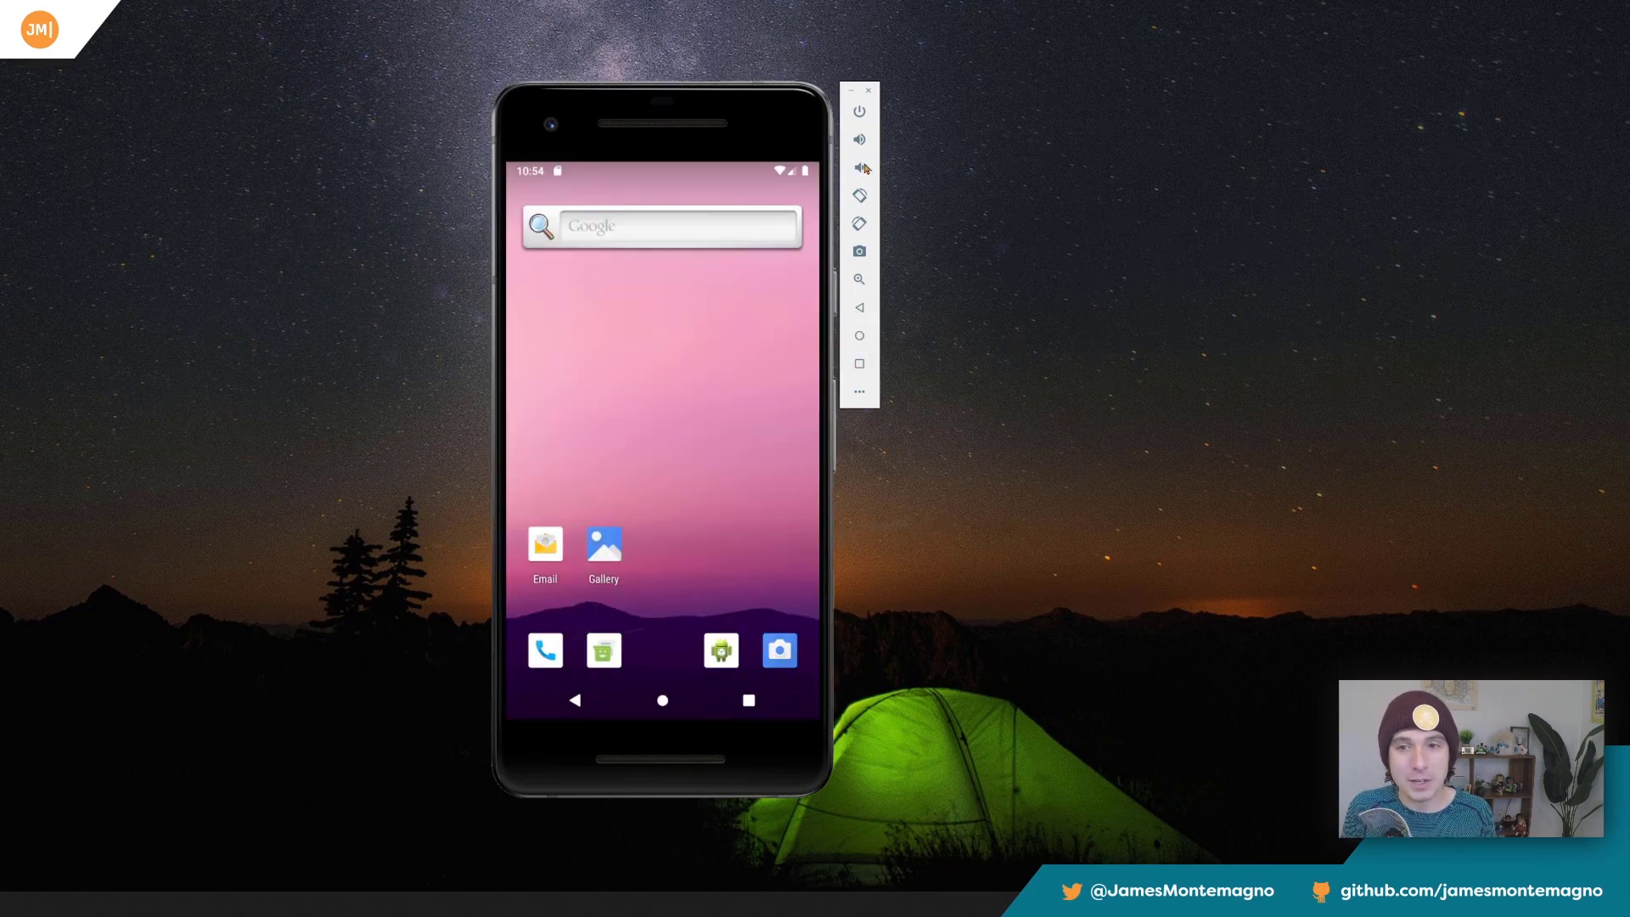
pyautogui.click(860, 111)
pyautogui.click(861, 114)
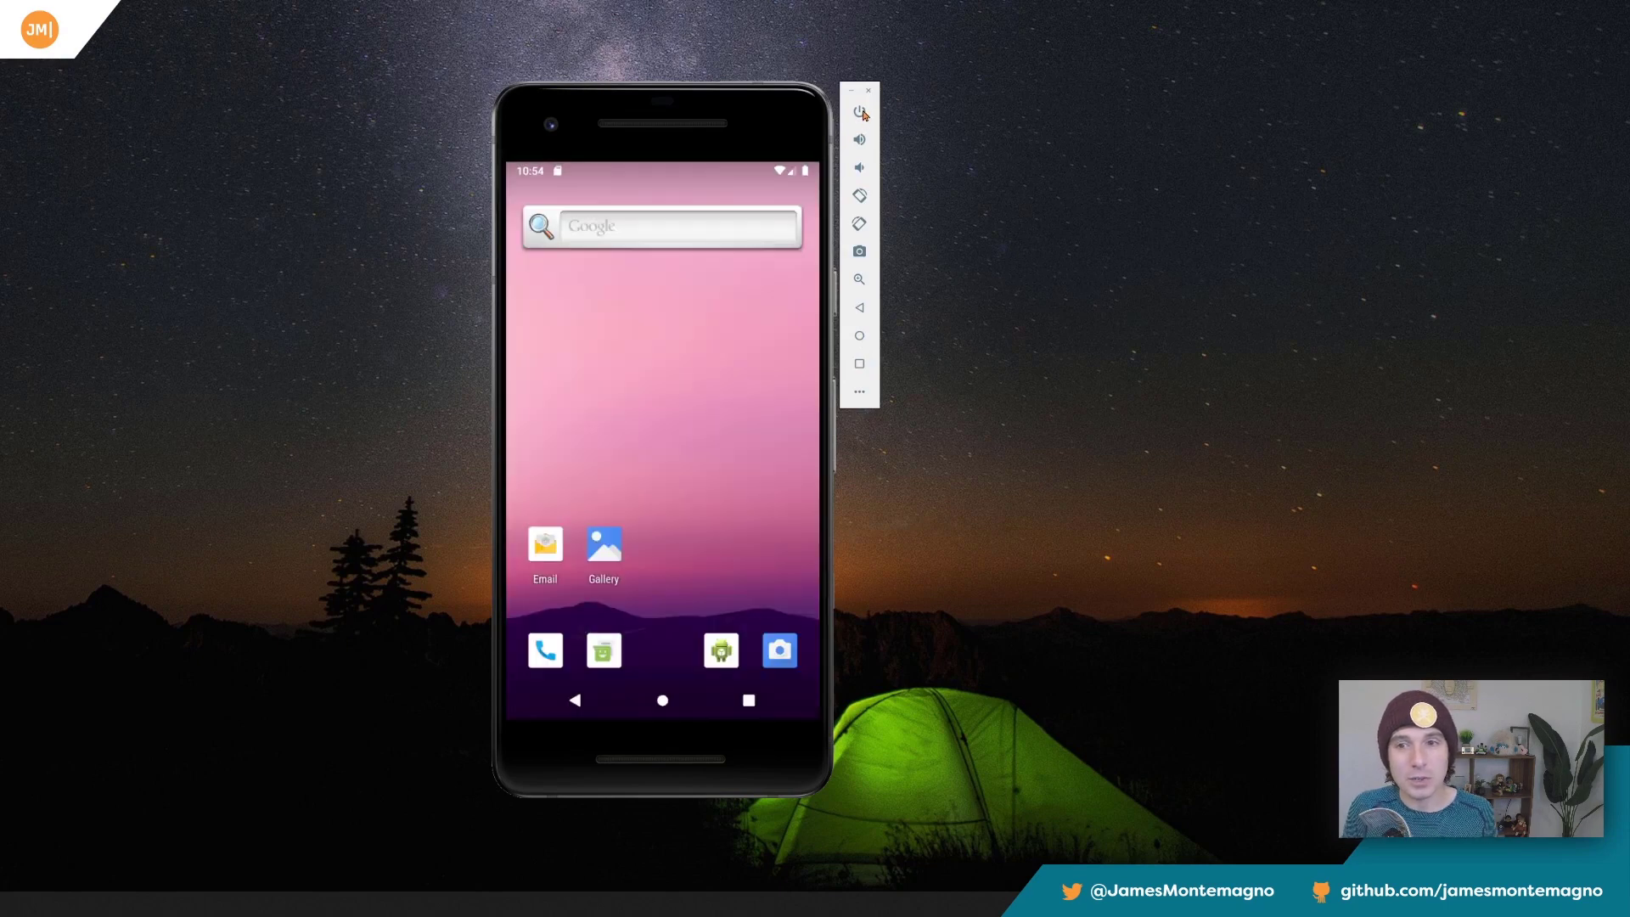
pyautogui.click(860, 111)
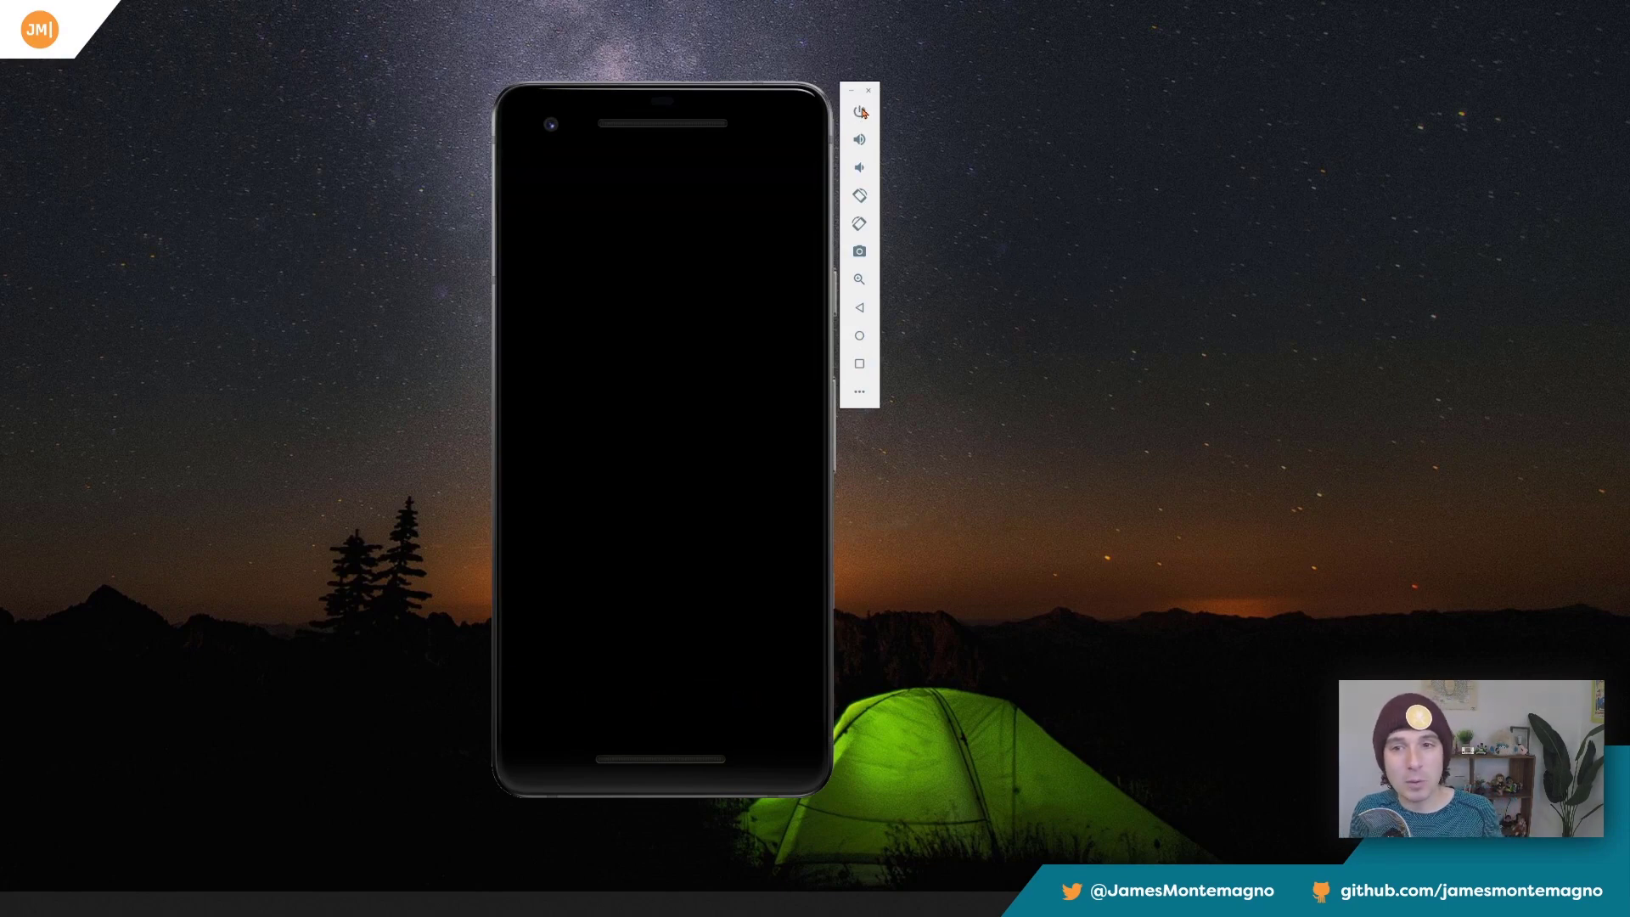
pyautogui.click(861, 111)
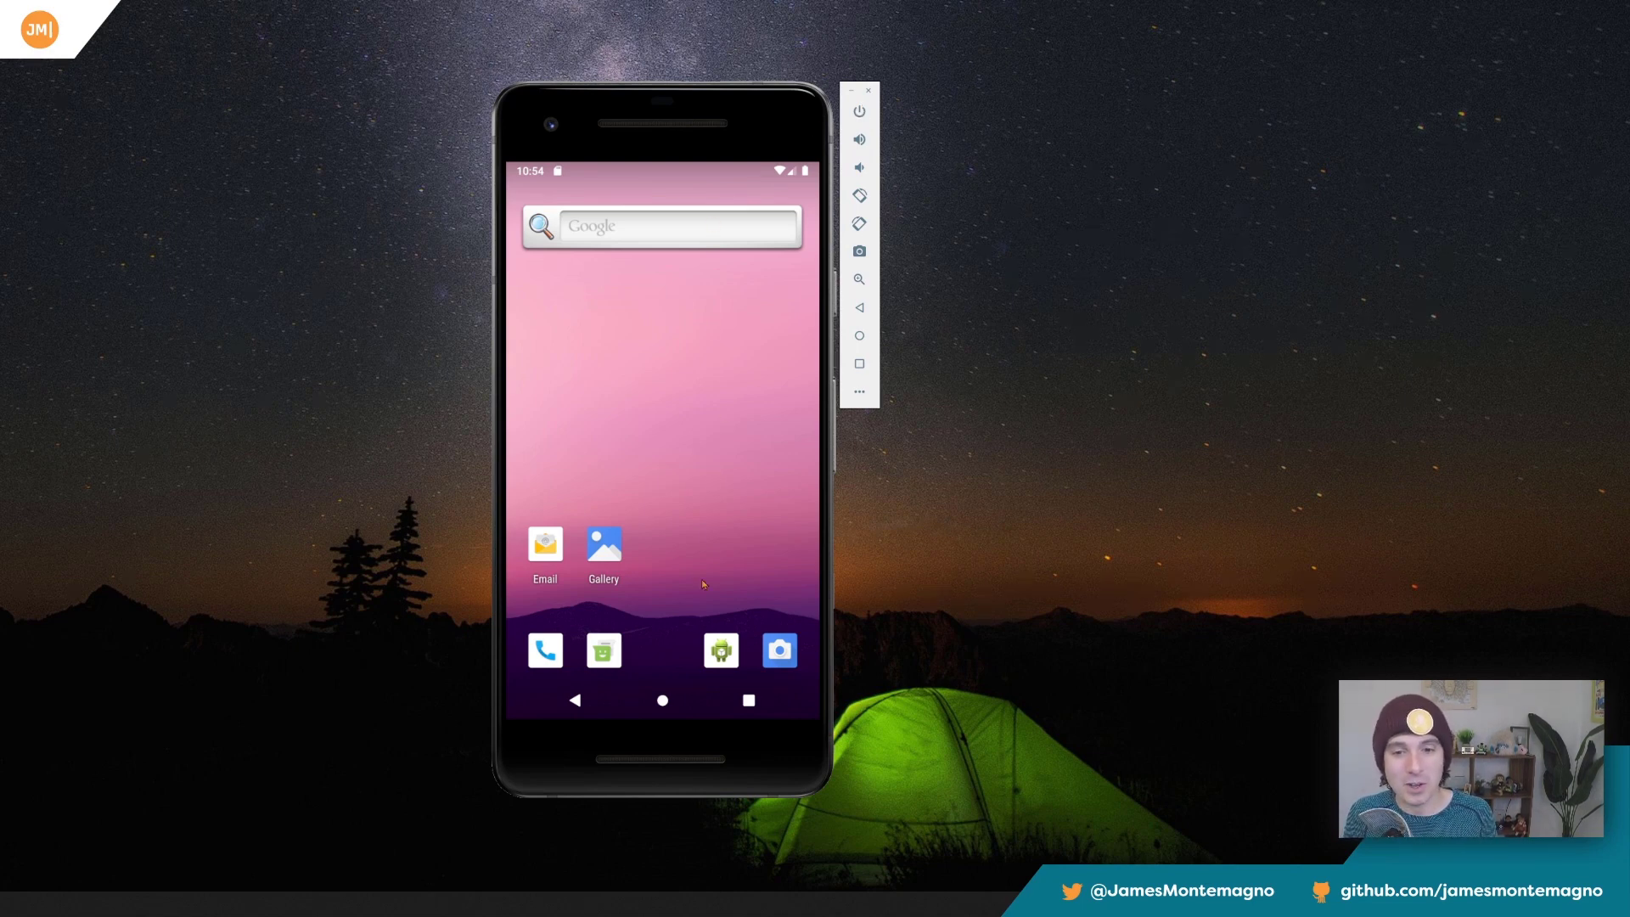
# Swipe up on the phone's home screen to open the app drawer, and return to the home screen.
pyautogui.moveTo(703, 584); pyautogui.dragTo(674, 277)
pyautogui.click(663, 699)
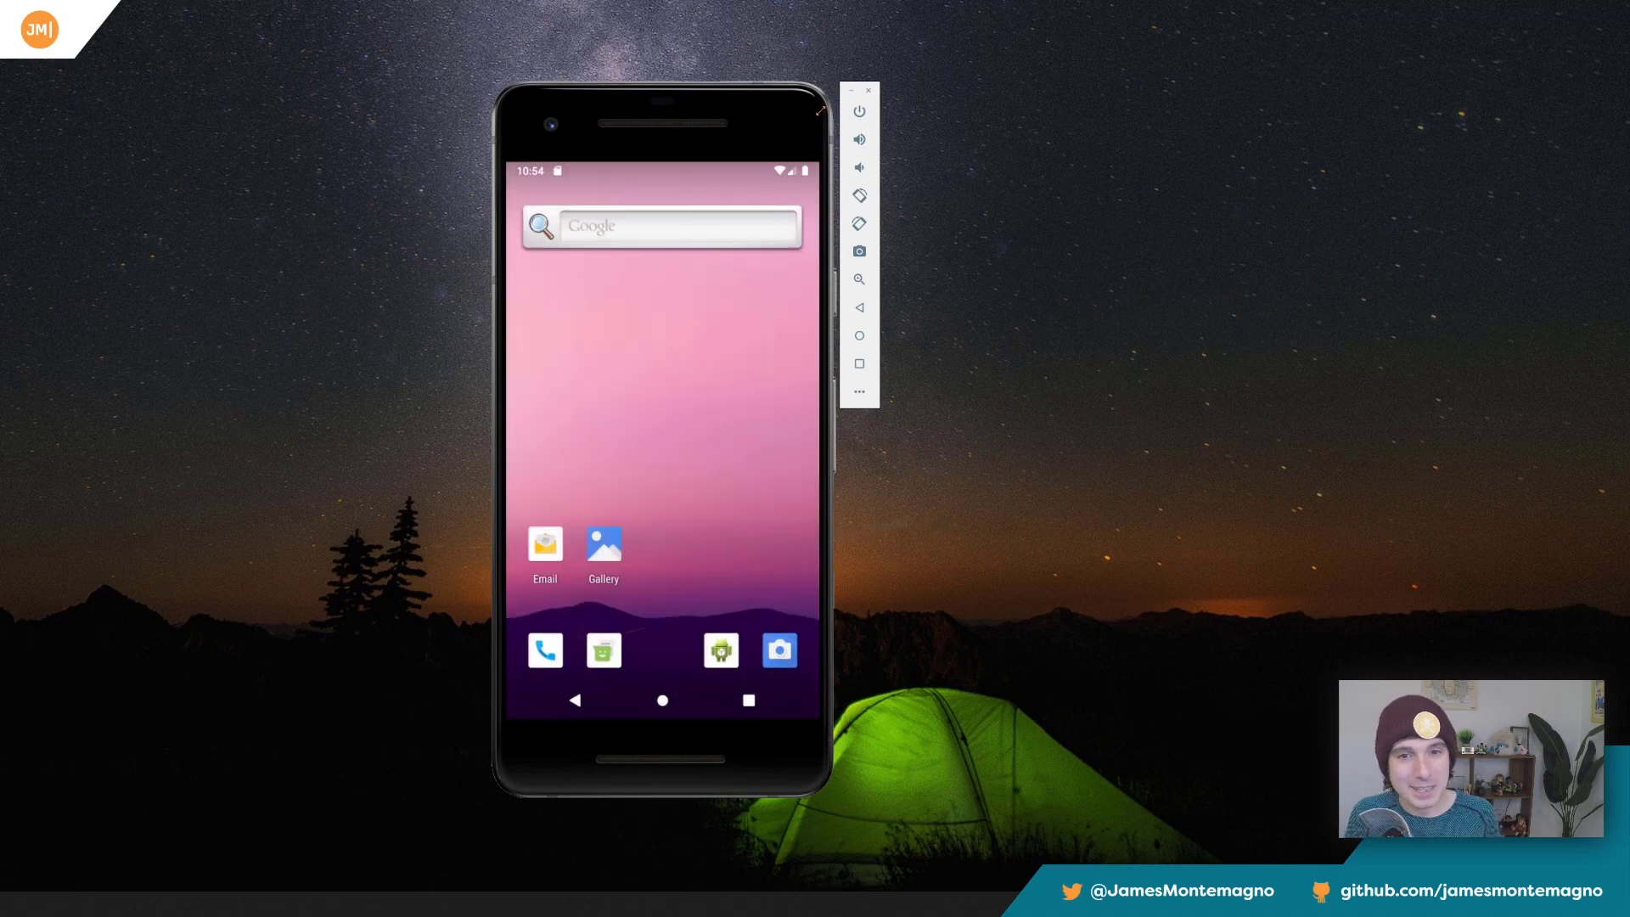